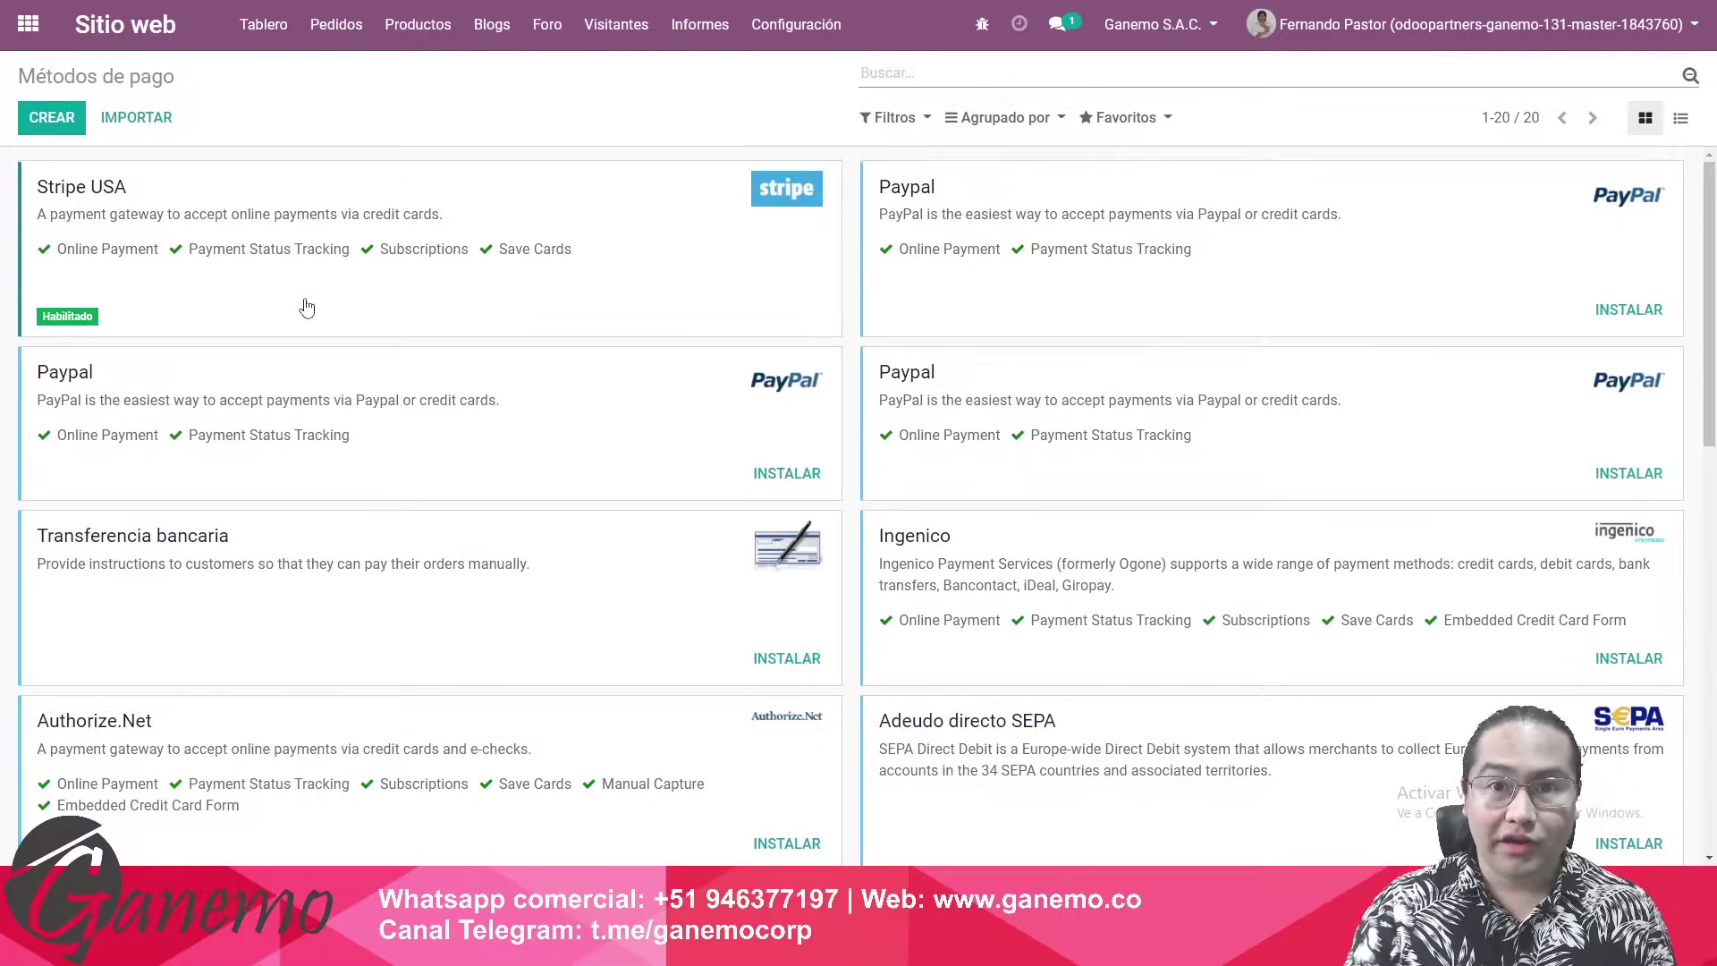
# Create a new payment method named "Stripe LATAM" with Stripe as its provider
pyautogui.click(65, 124)
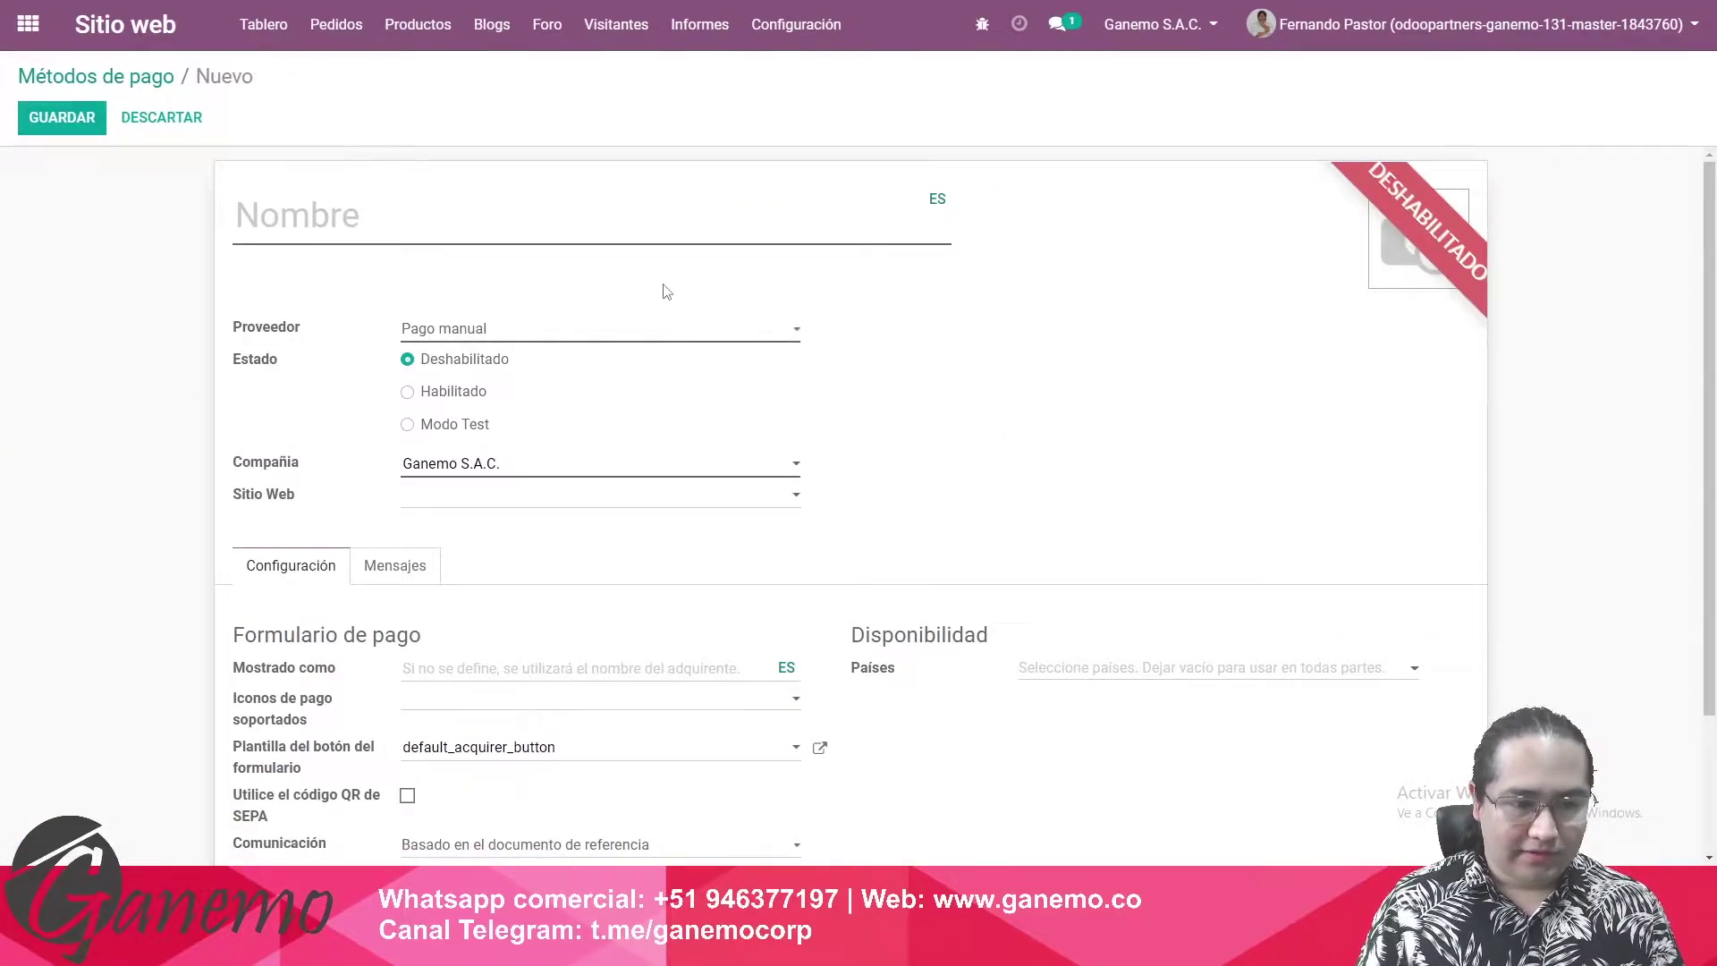
pyautogui.write('Stripe LATAM;')
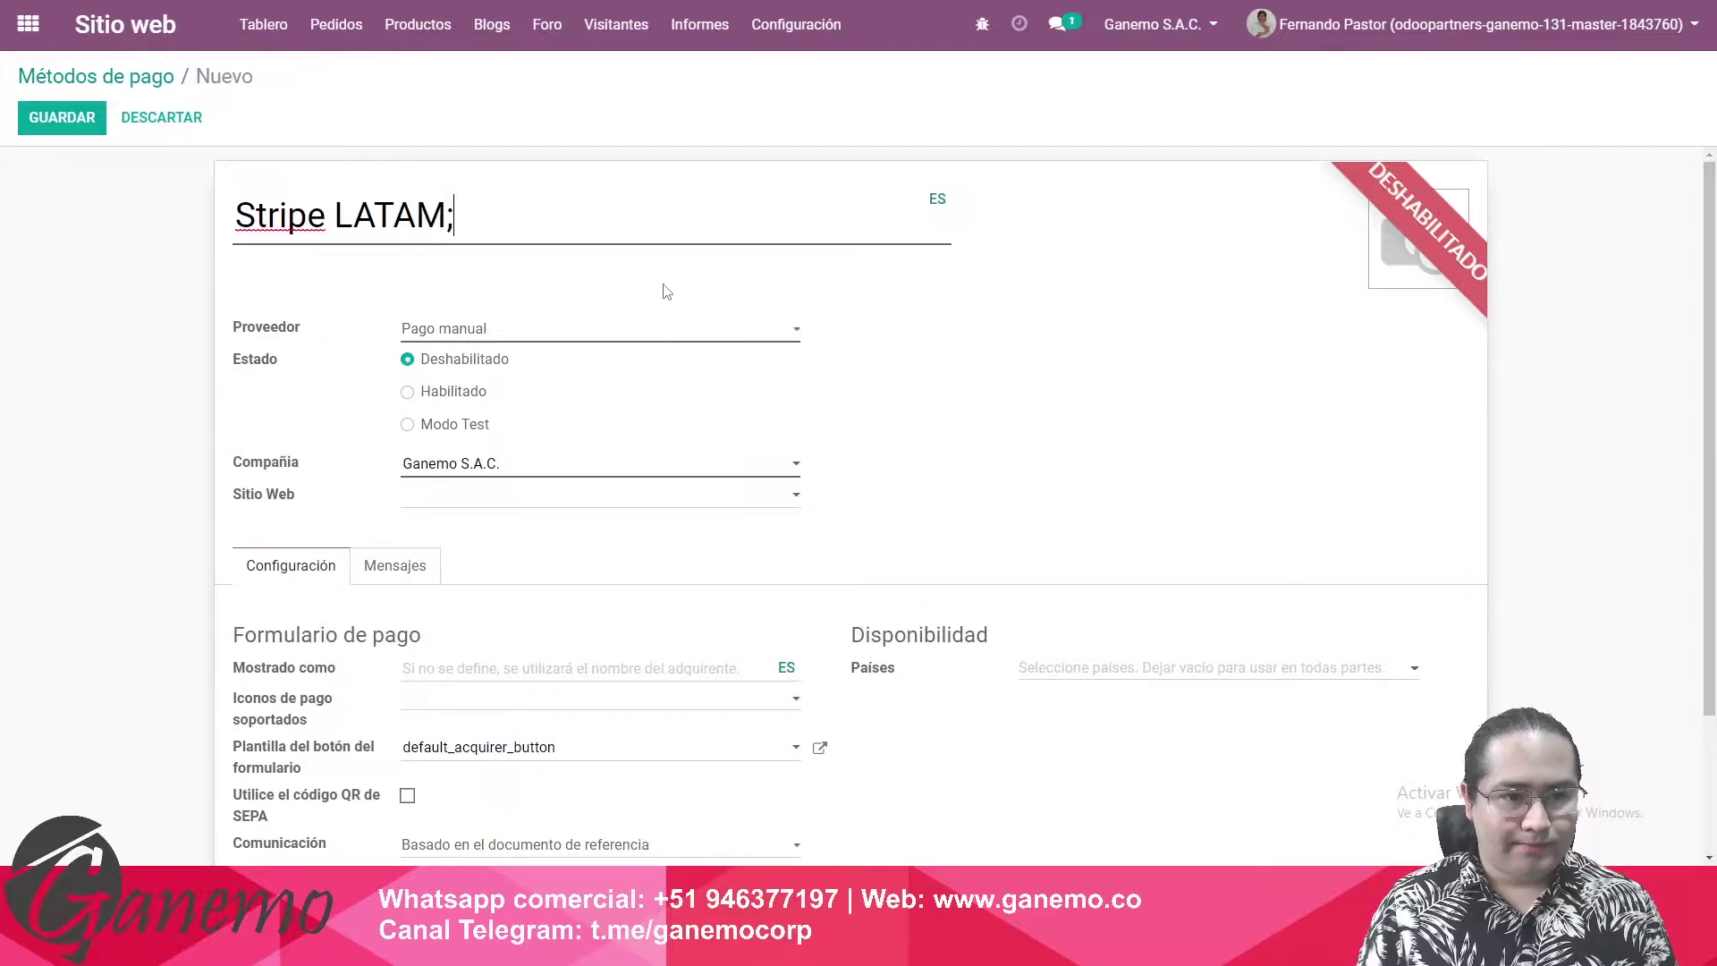
pyautogui.click(519, 331)
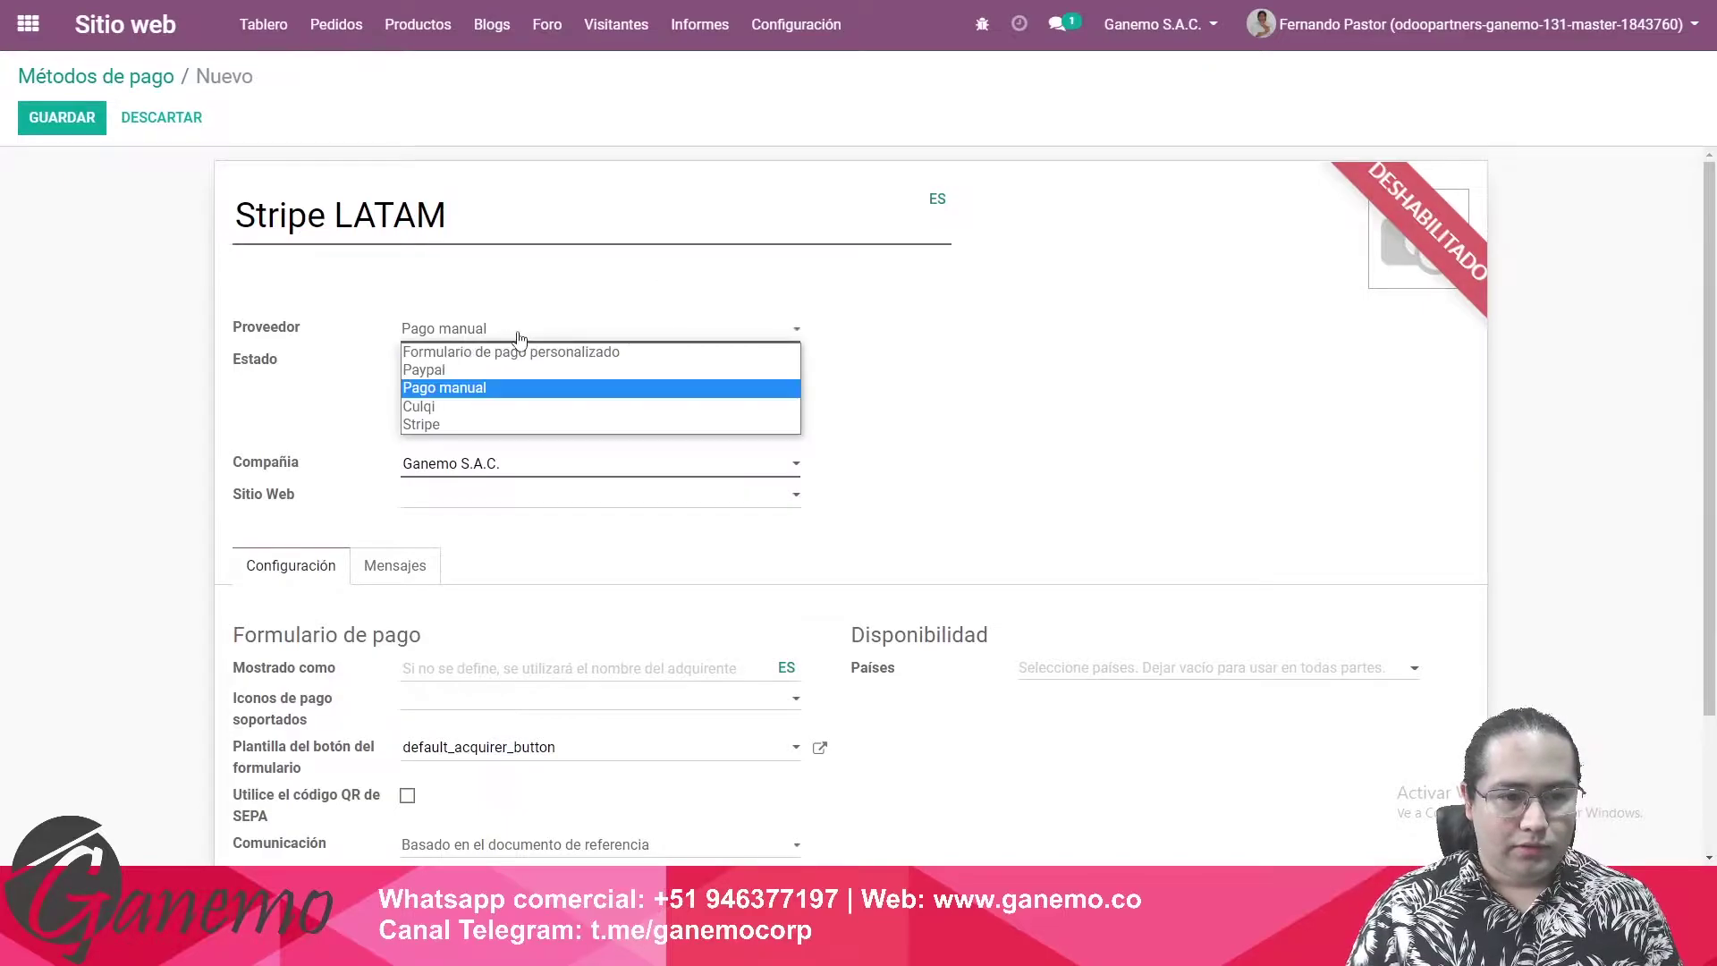
pyautogui.click(459, 426)
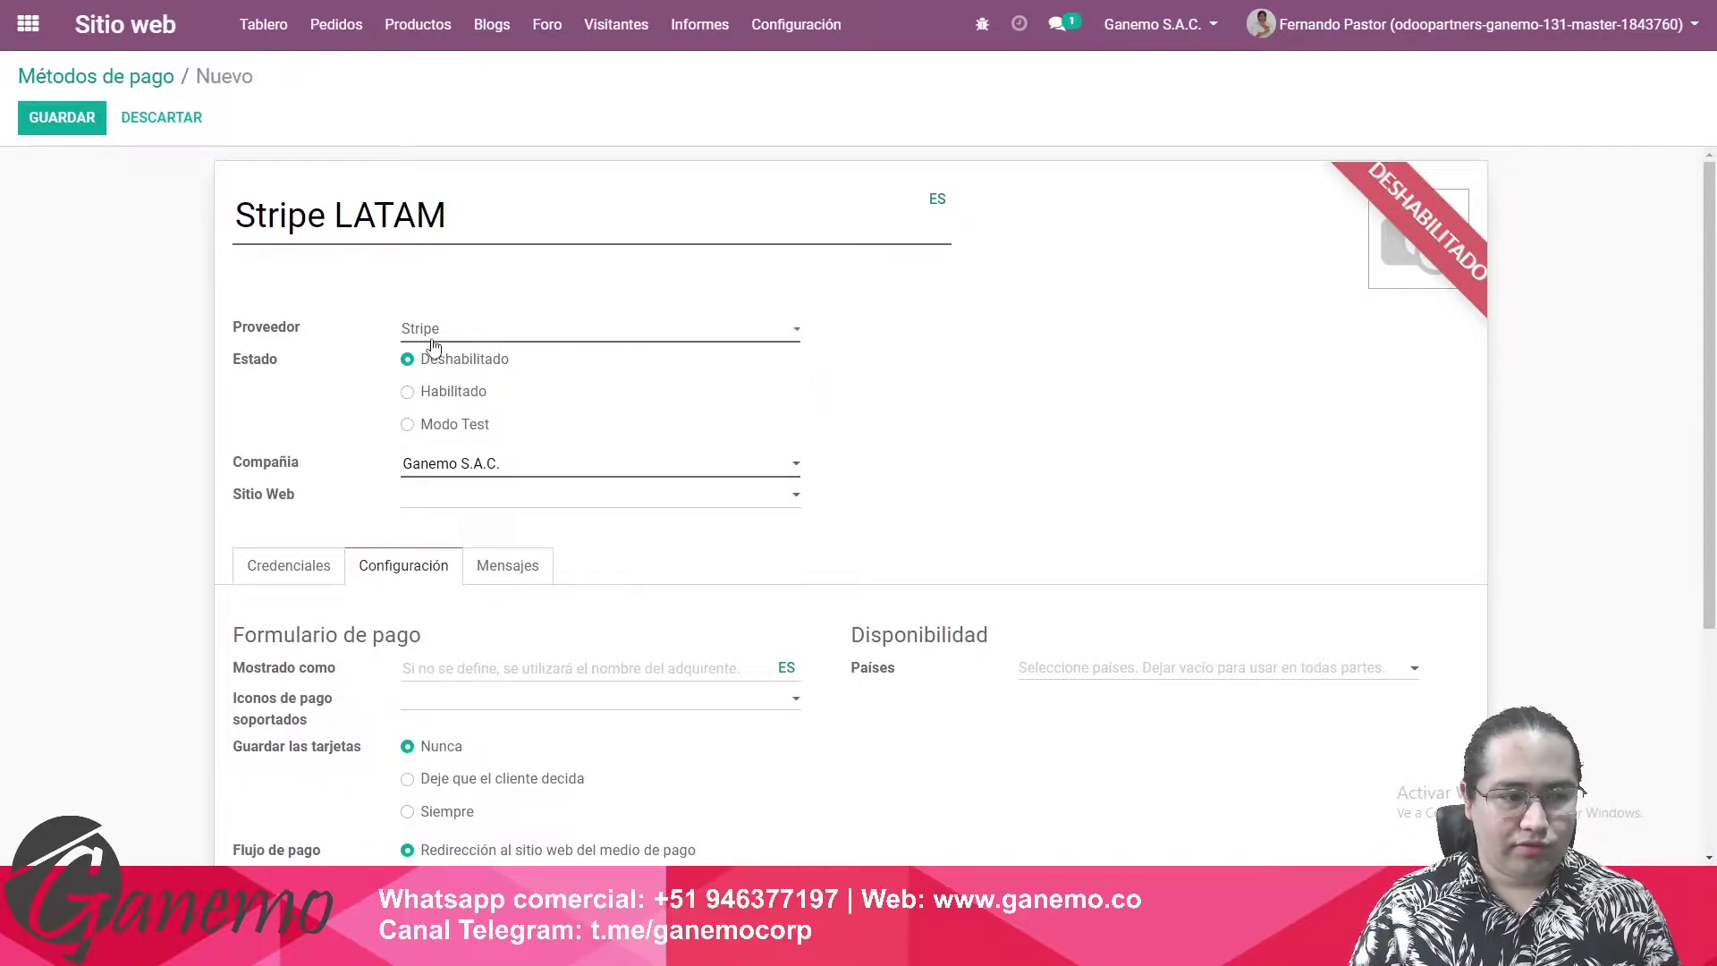
# Set the payment method's state to Habilitado and assign it to the Ganemo website
pyautogui.click(409, 393)
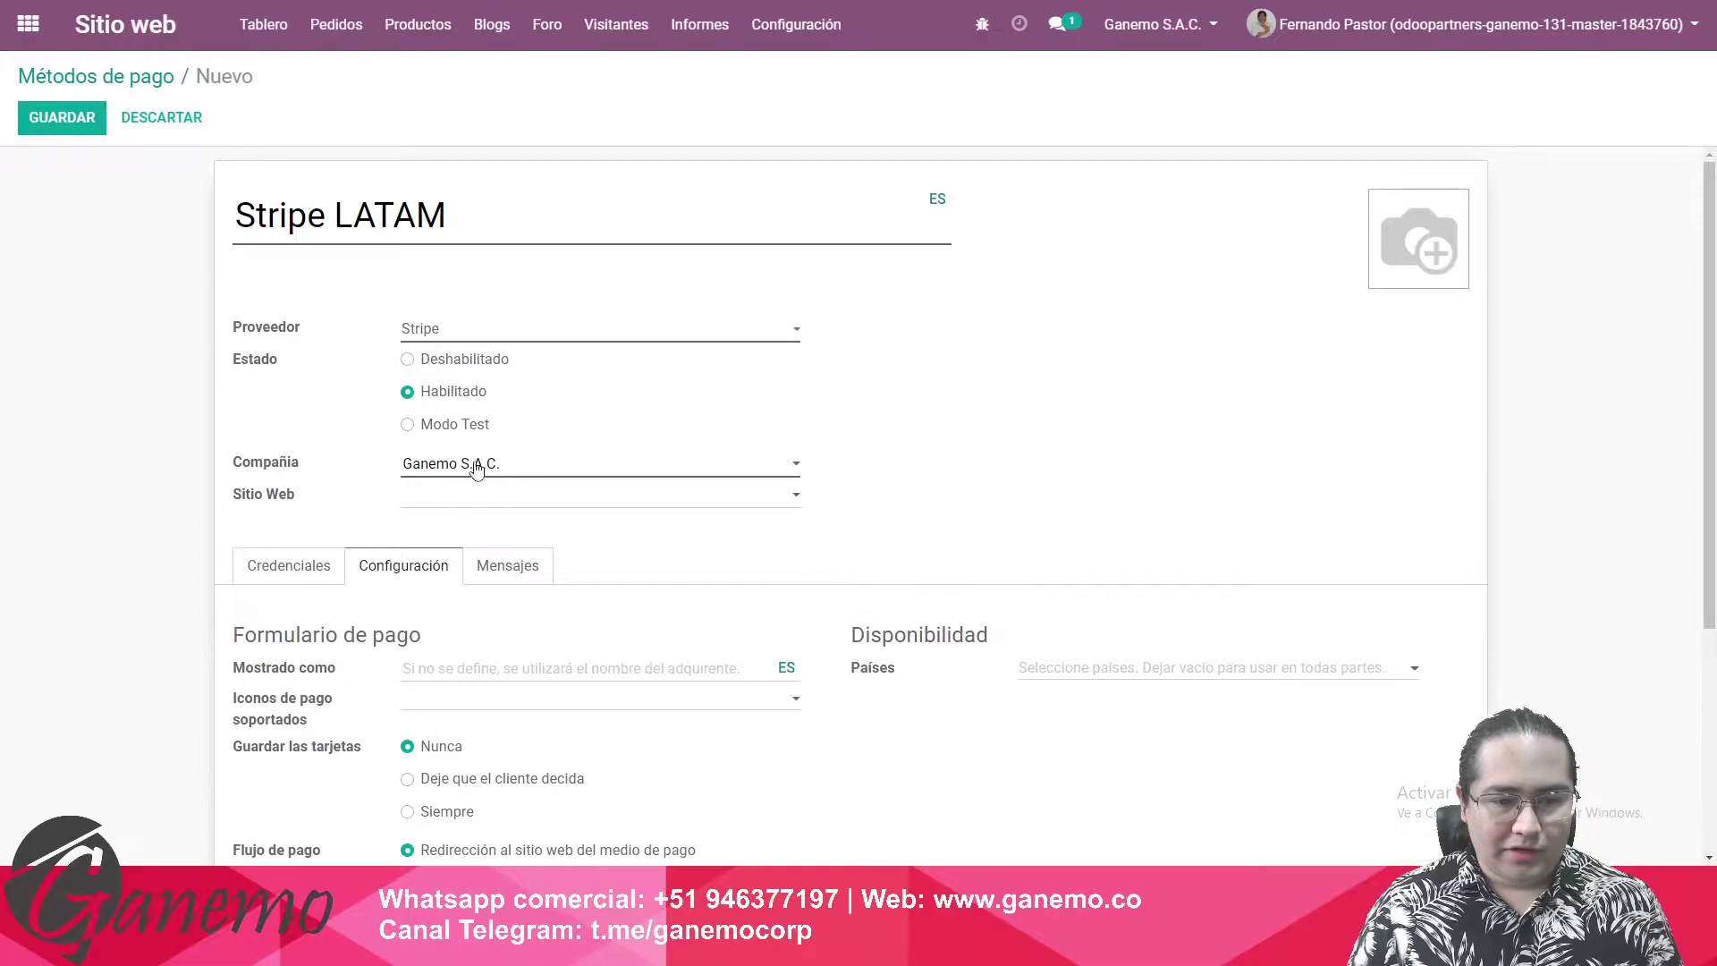
pyautogui.click(492, 501)
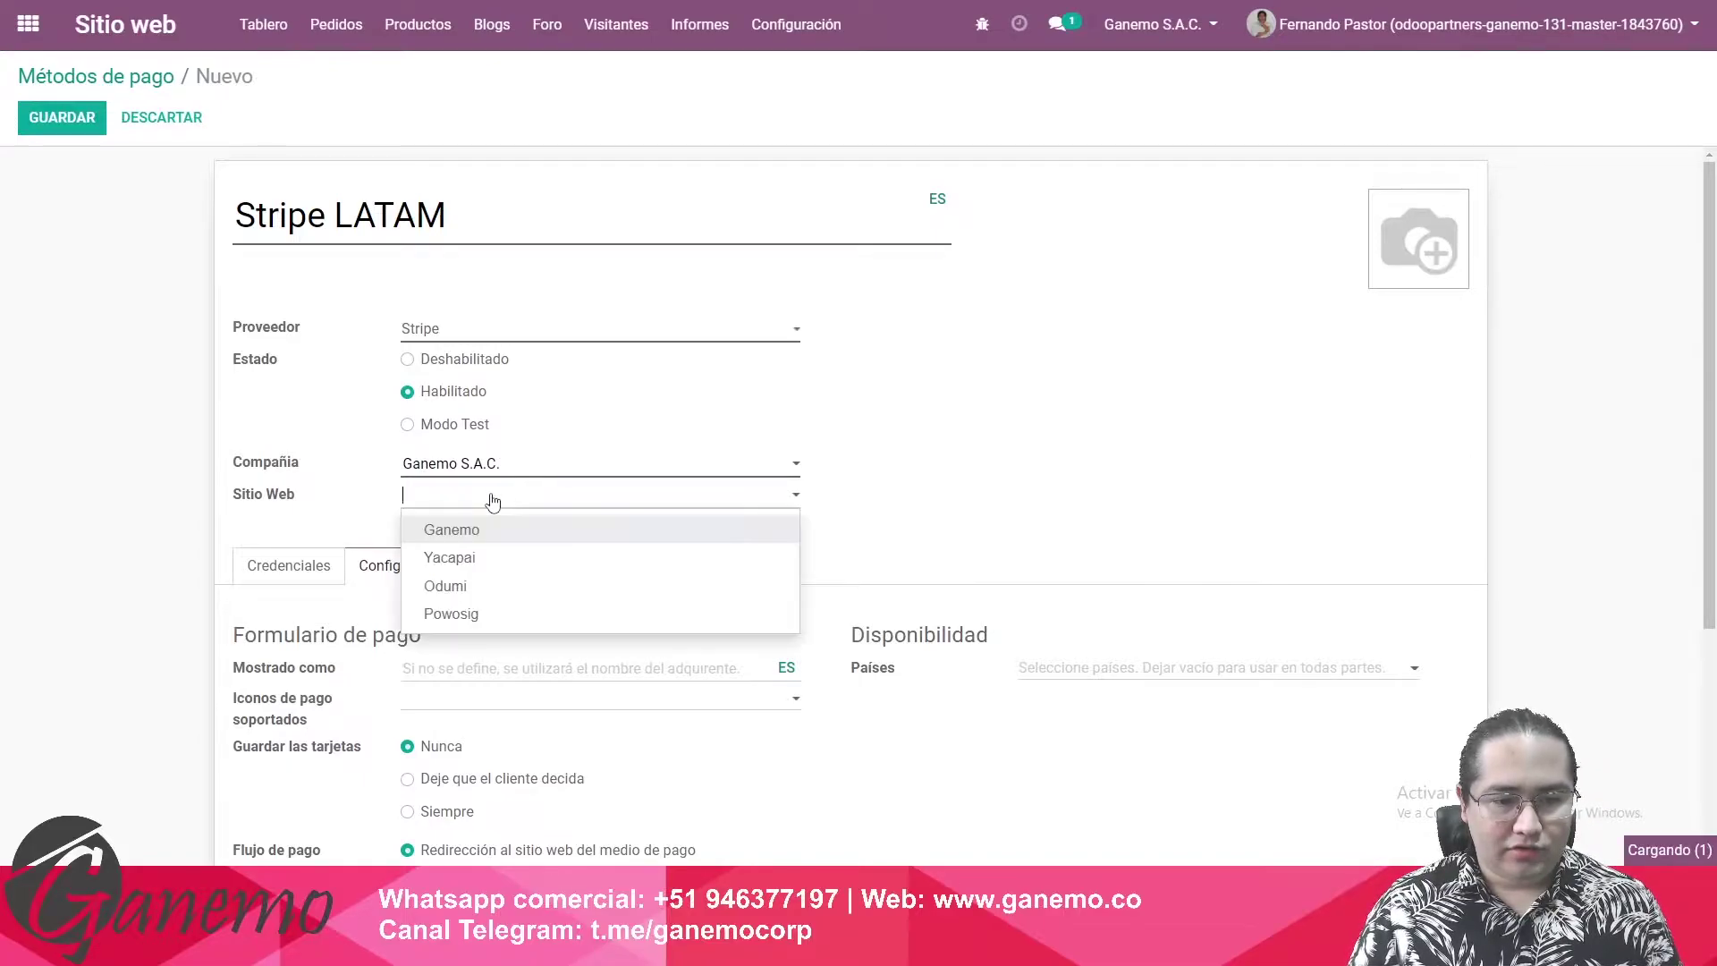
pyautogui.click(492, 535)
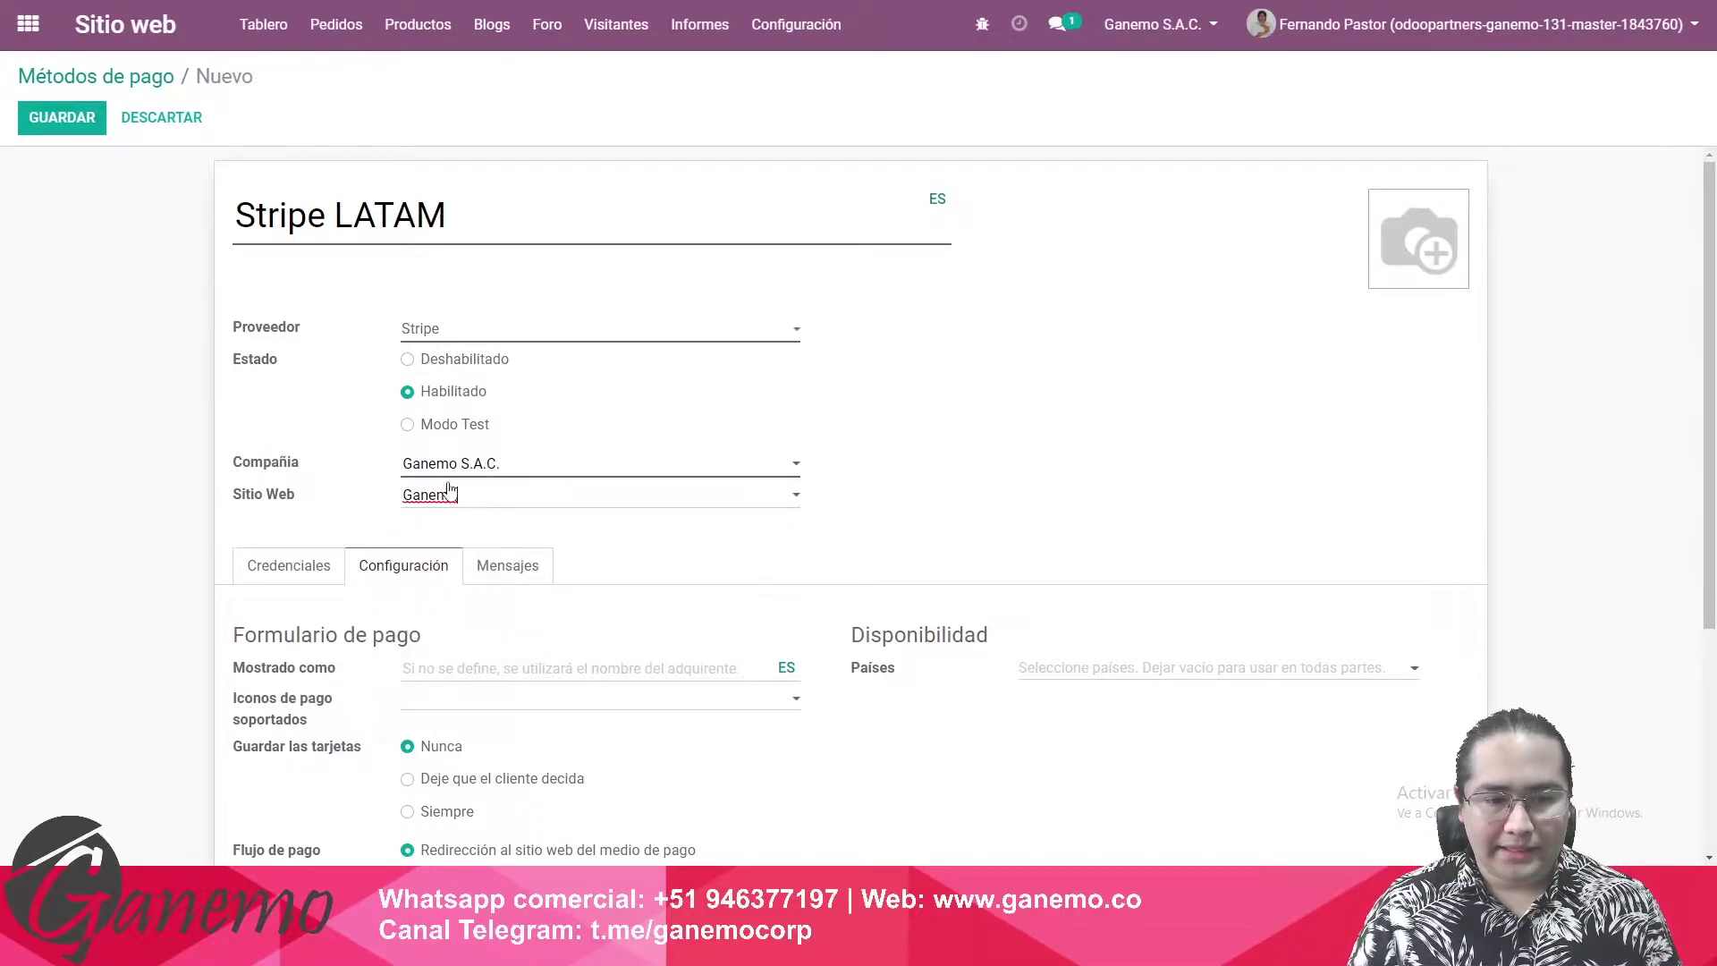
# Open the payment method's credentials section with the Stripe secret and public key fields
pyautogui.scroll(-1, 417, 528)
pyautogui.click(288, 565)
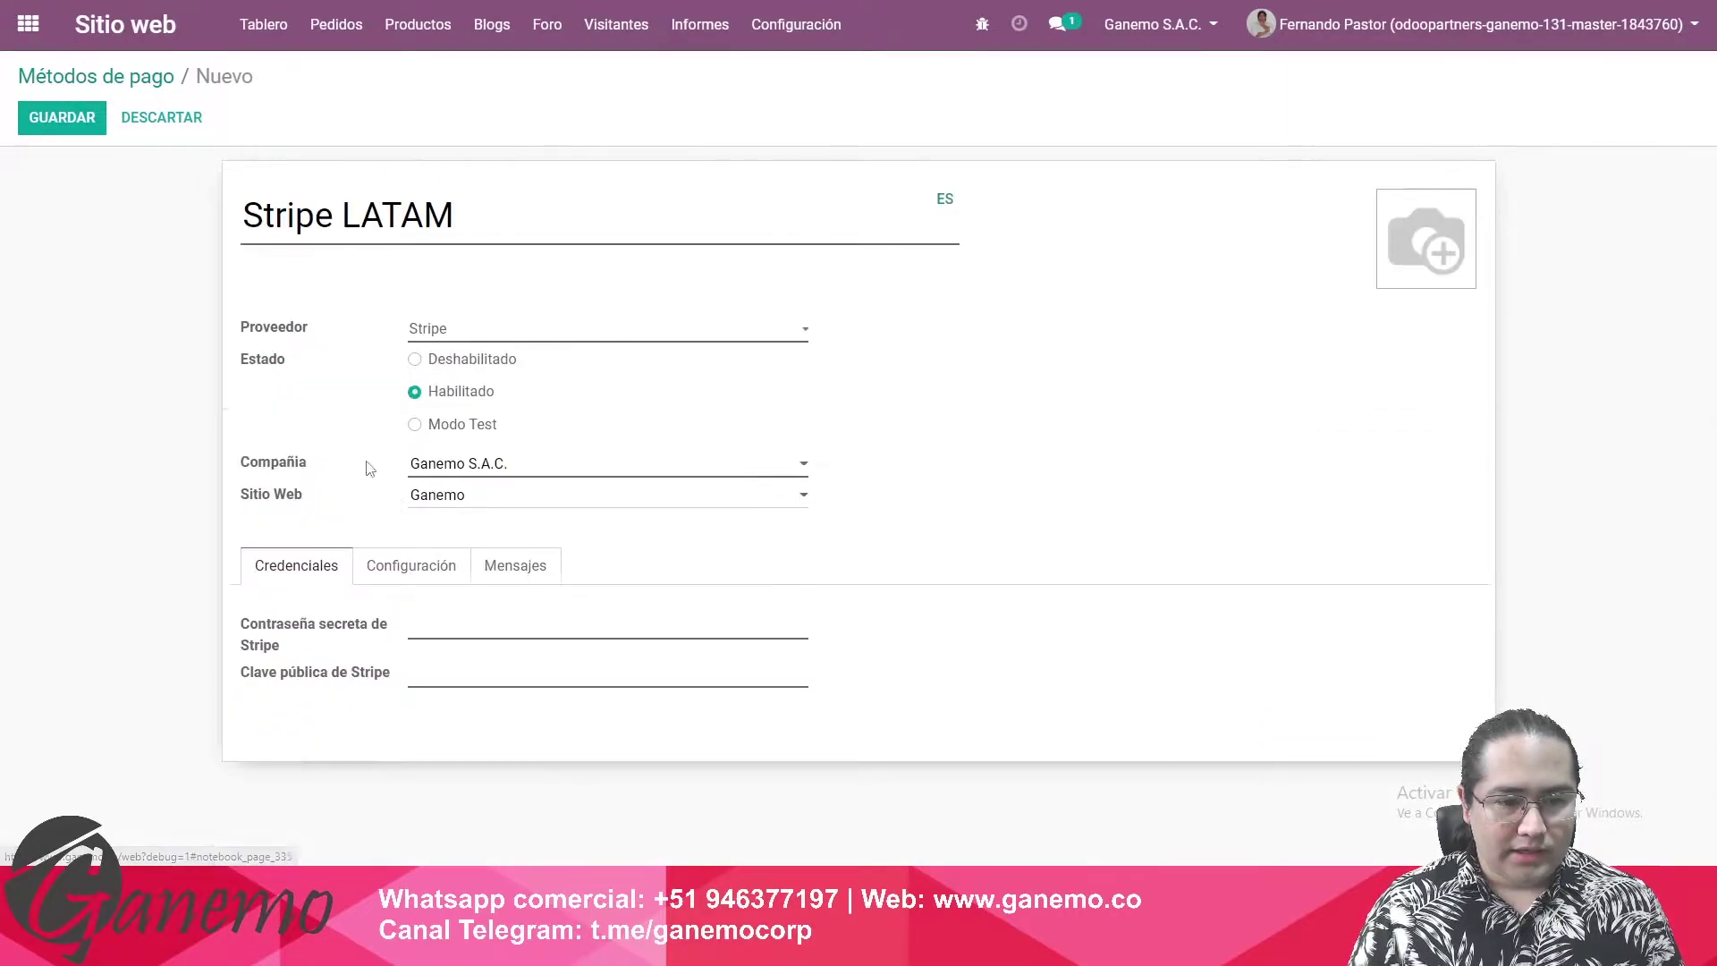
pyautogui.click(469, 633)
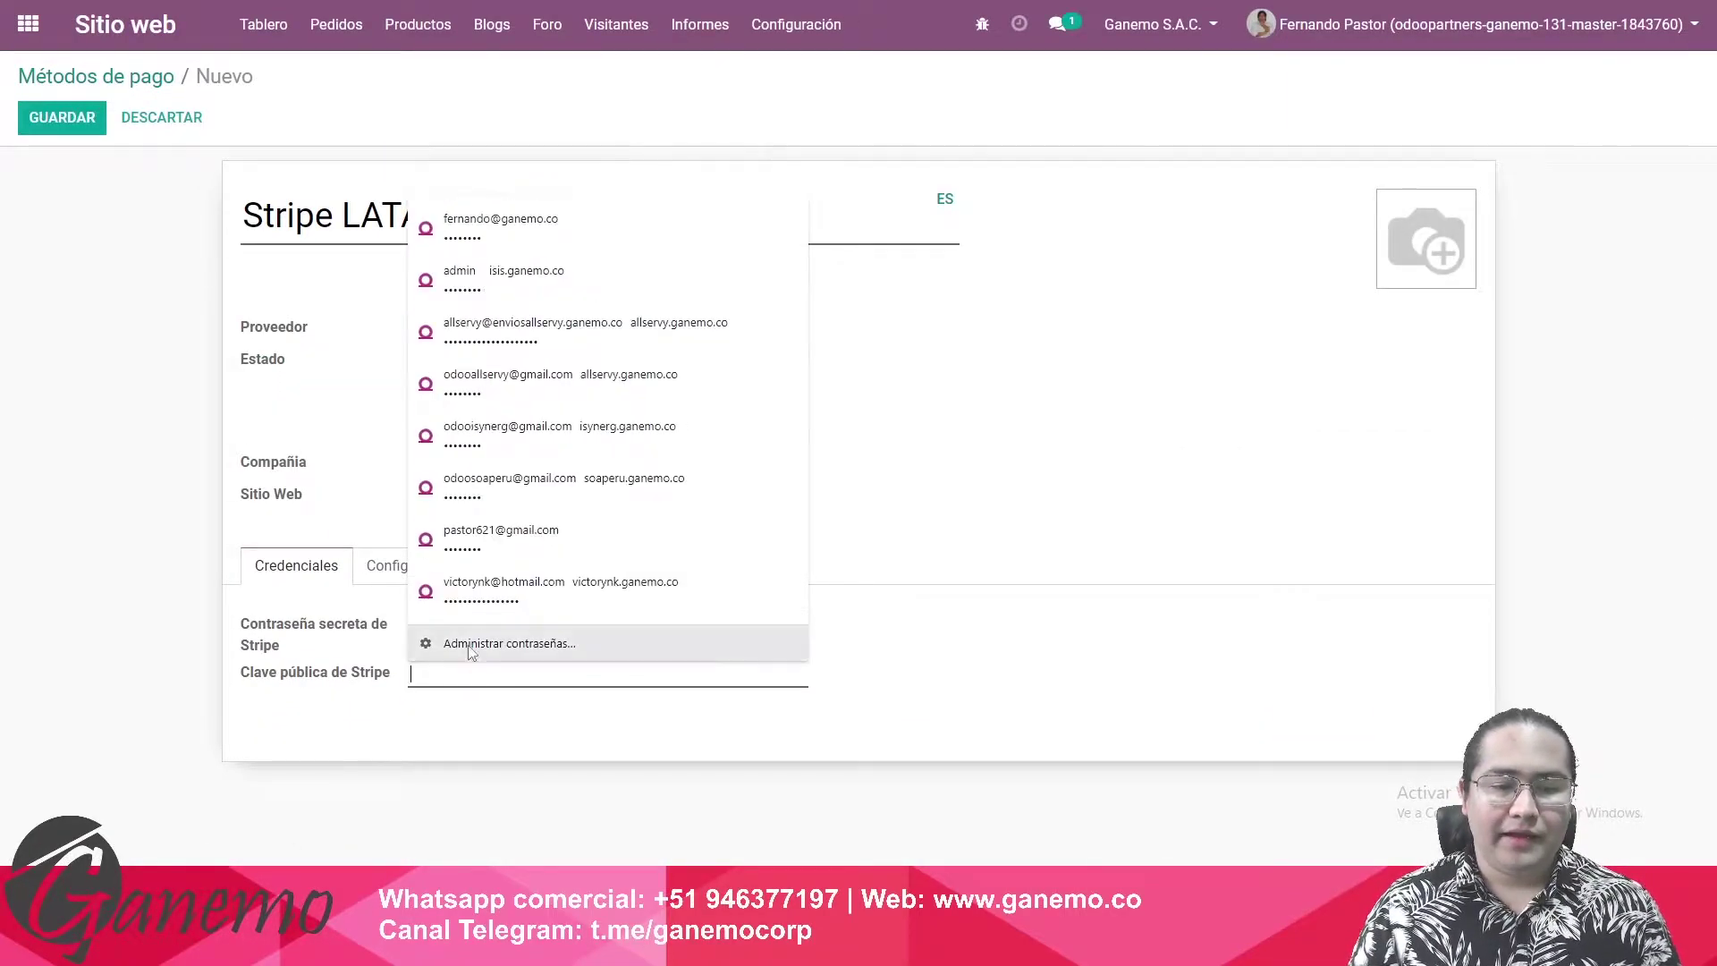
pyautogui.click(508, 739)
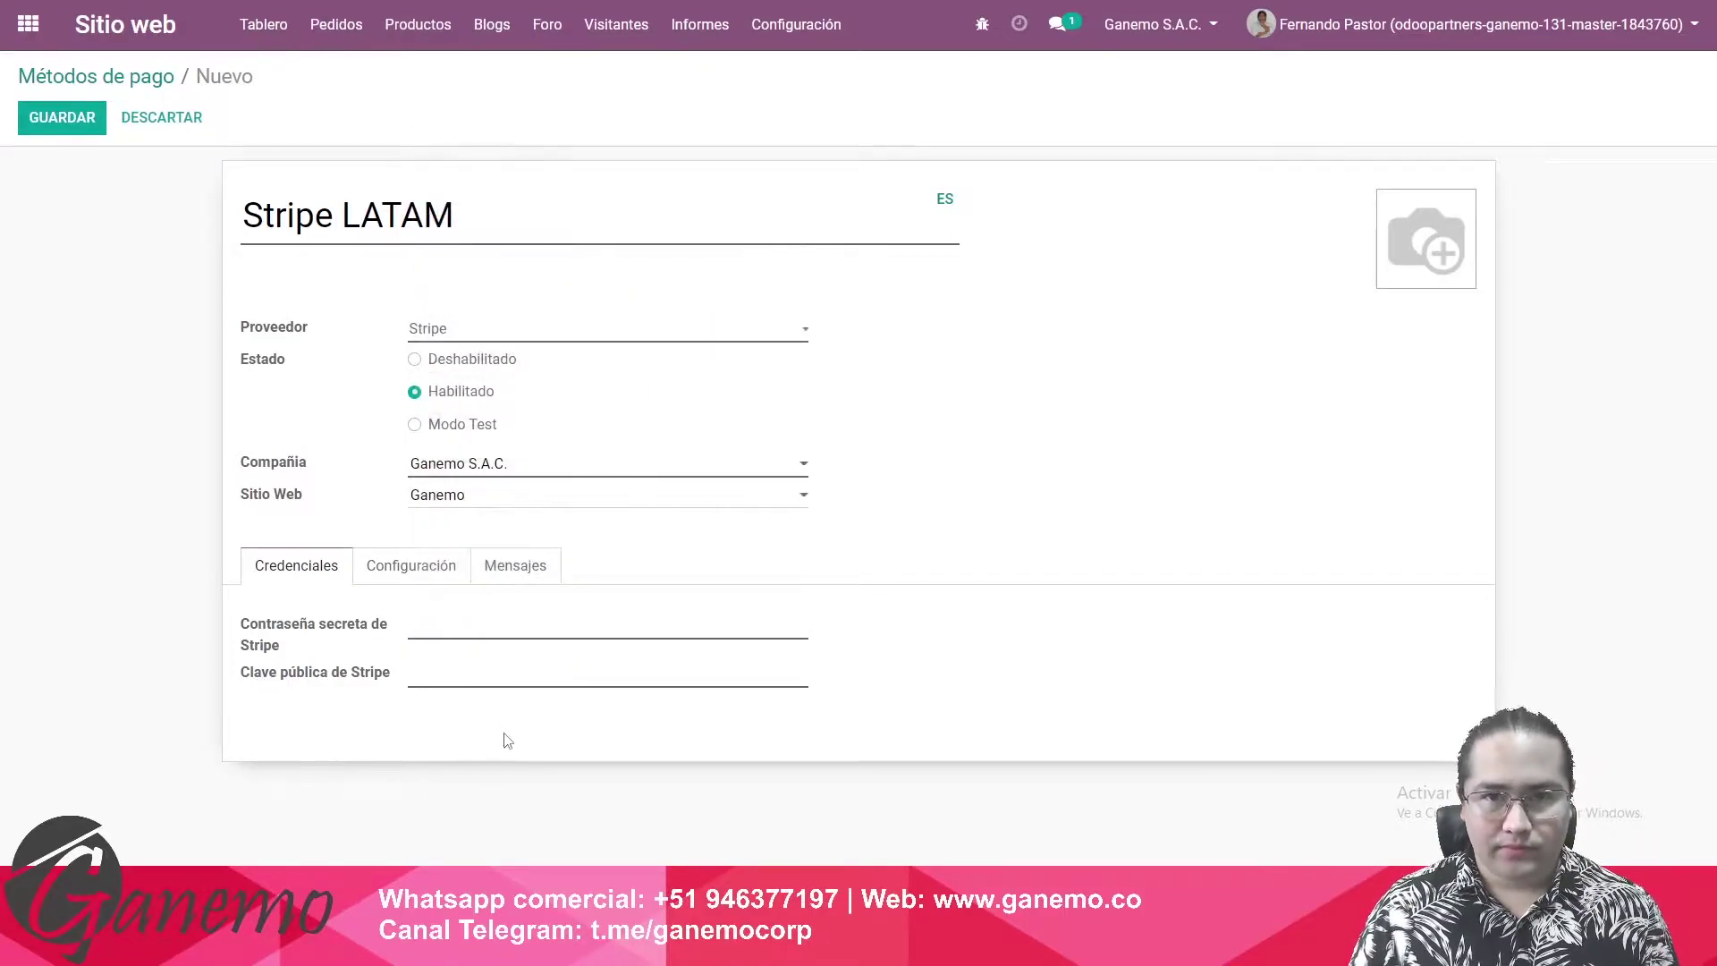
pyautogui.click(326, 680)
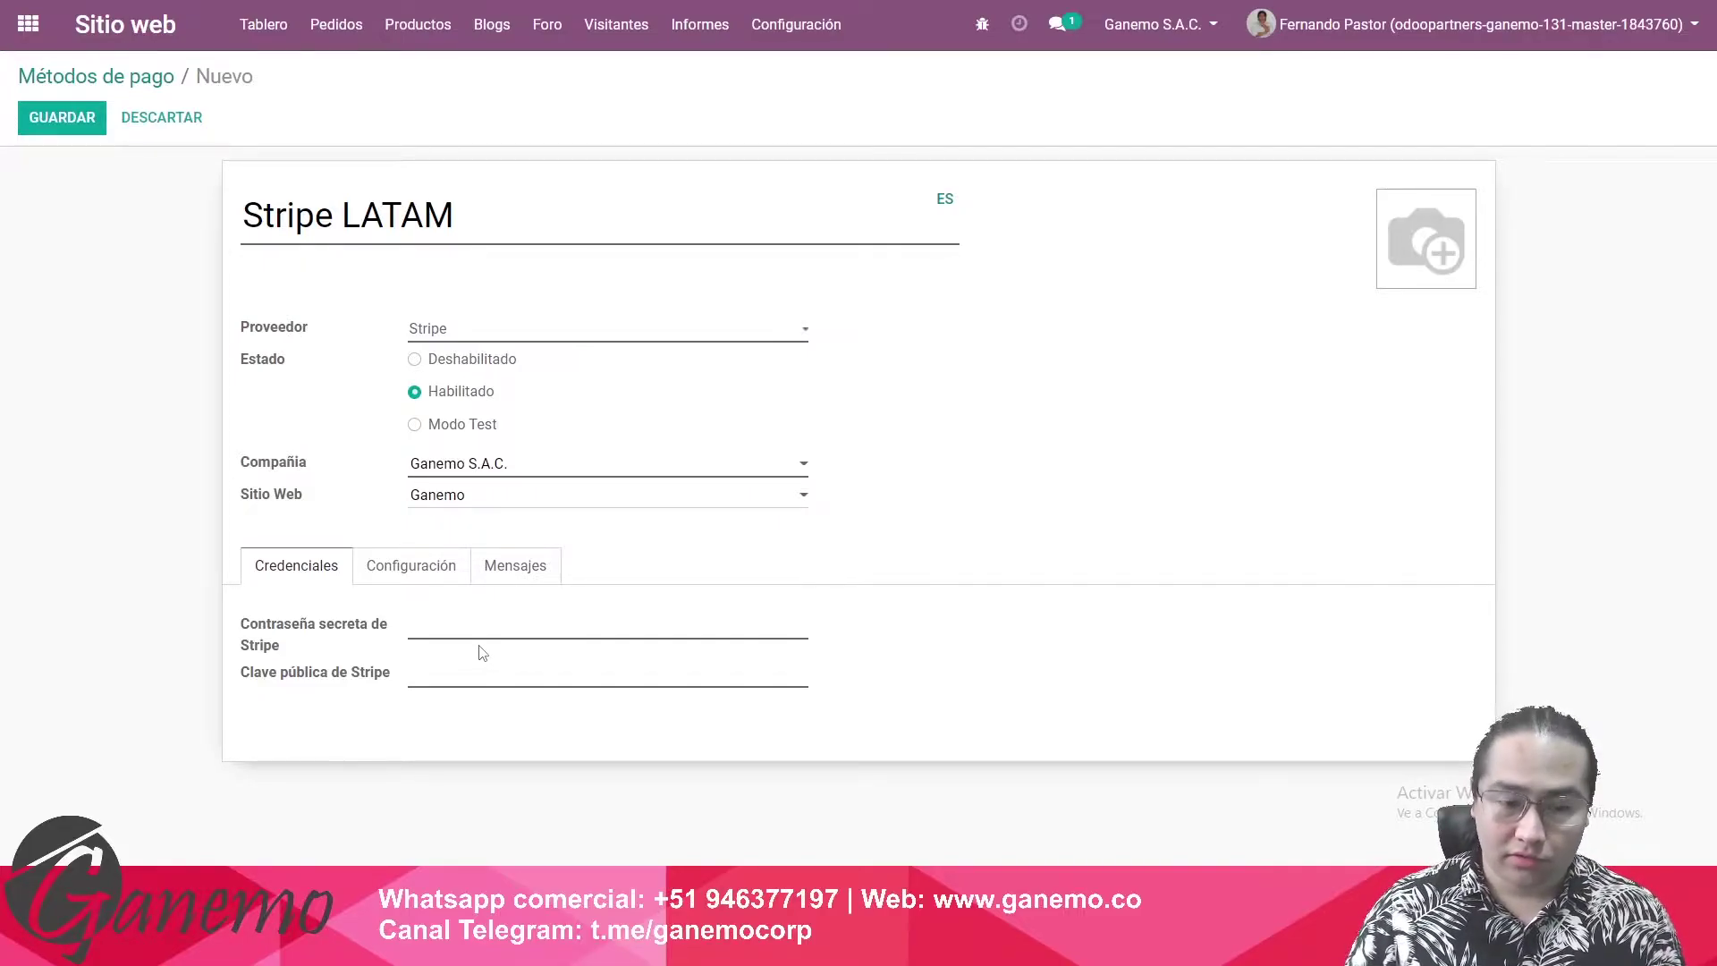
# Switch to the Stripe dashboard and change the active account to Ganemo LATAM
pyautogui.moveTo(394, 949)
pyautogui.click(662, 827)
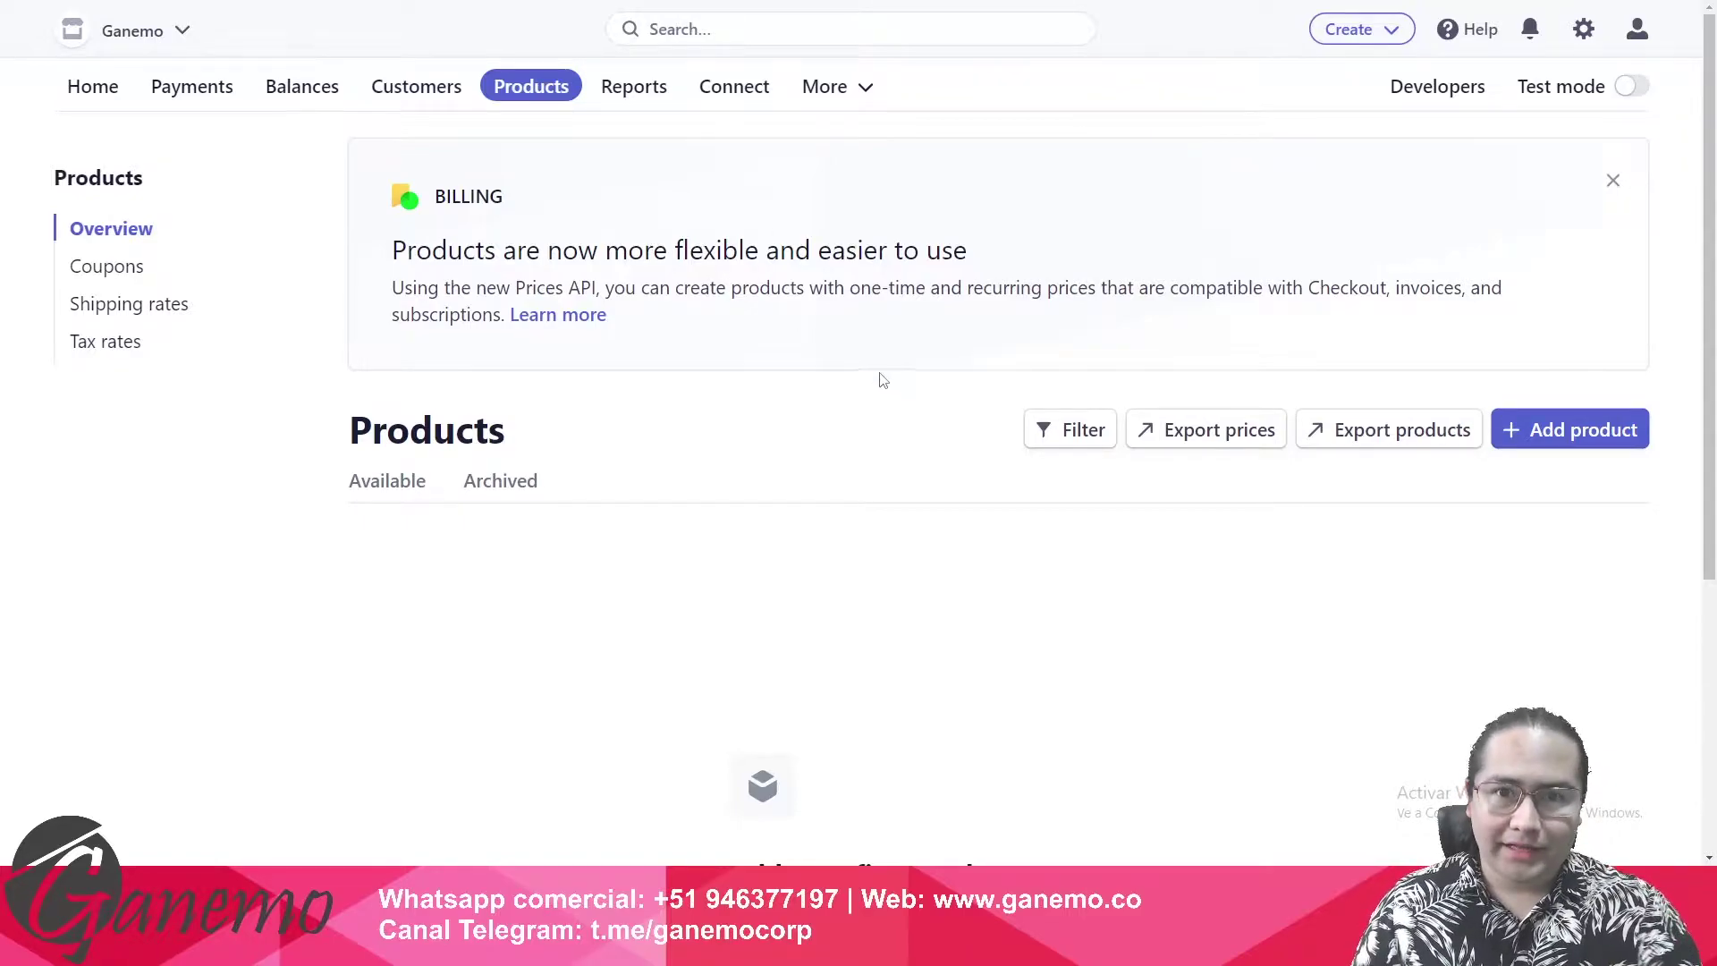
pyautogui.click(182, 30)
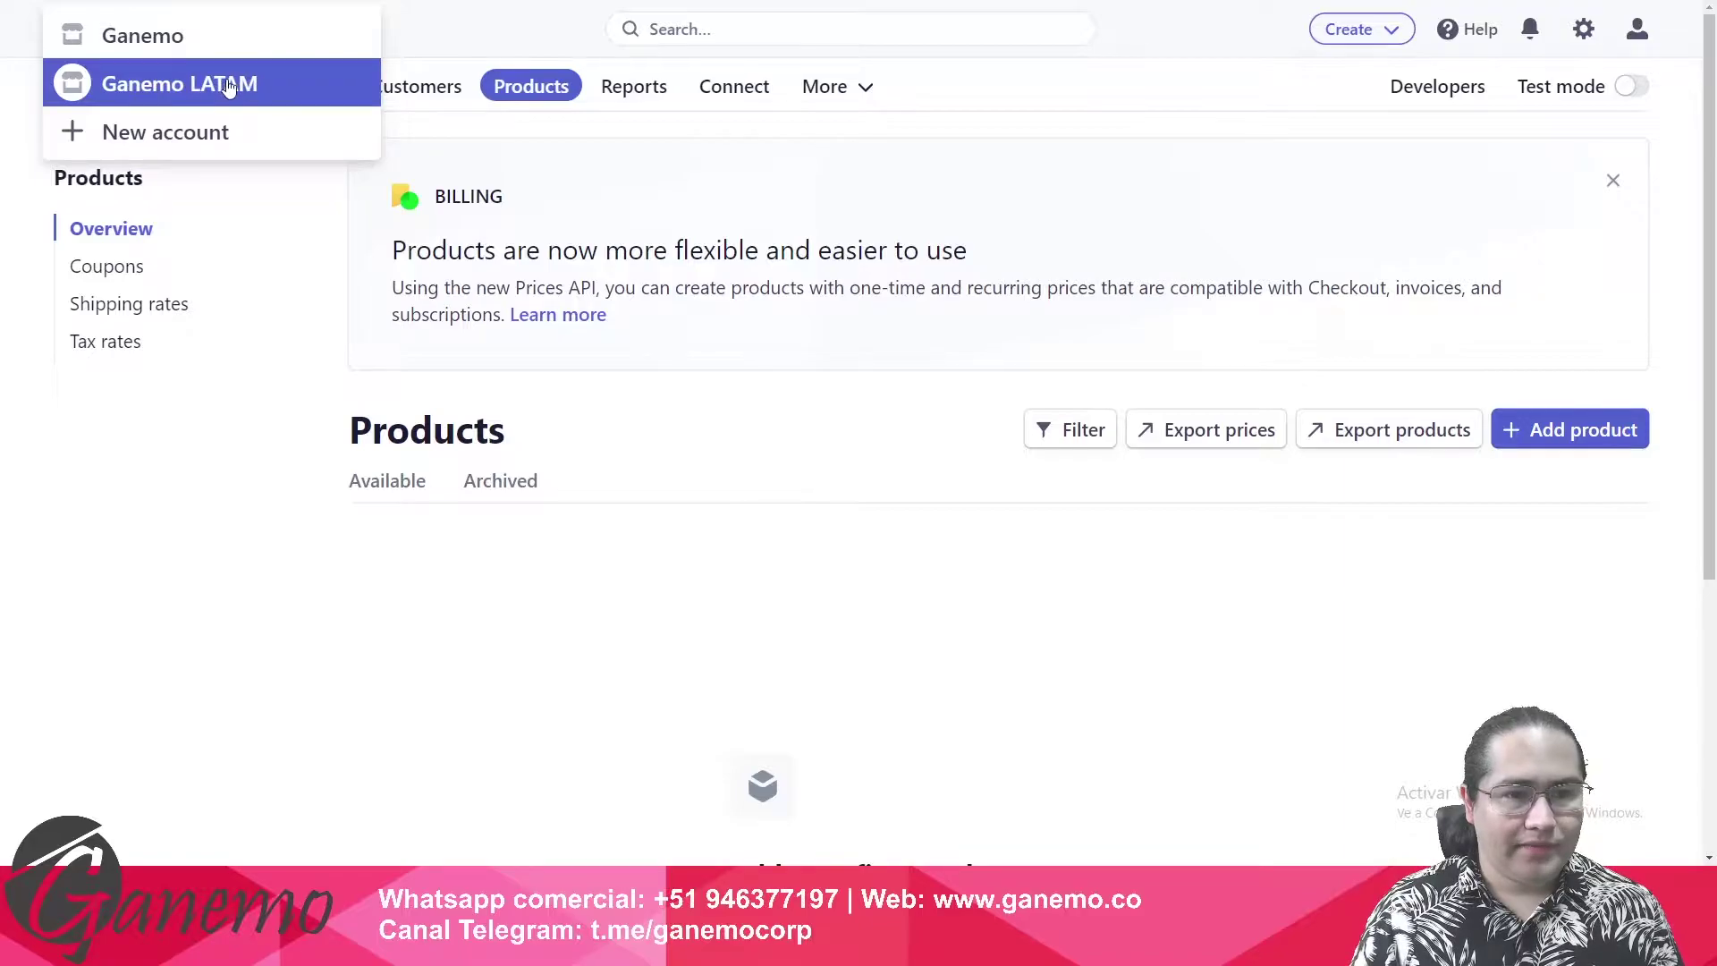
pyautogui.click(846, 383)
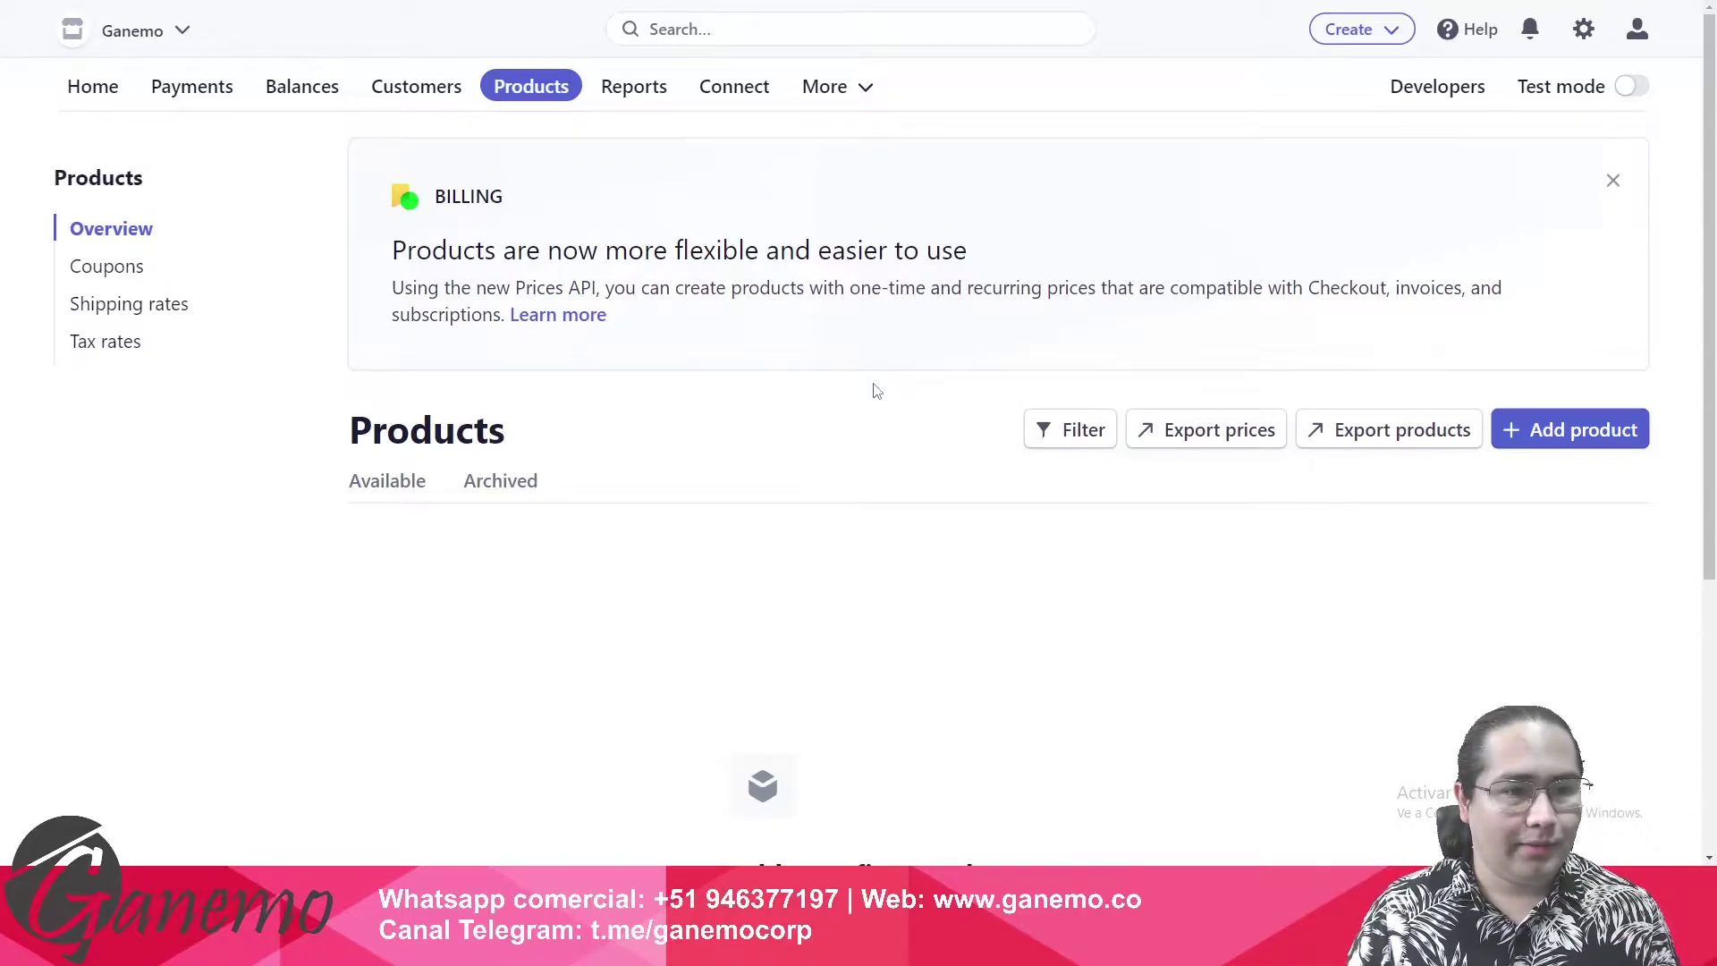
pyautogui.click(173, 42)
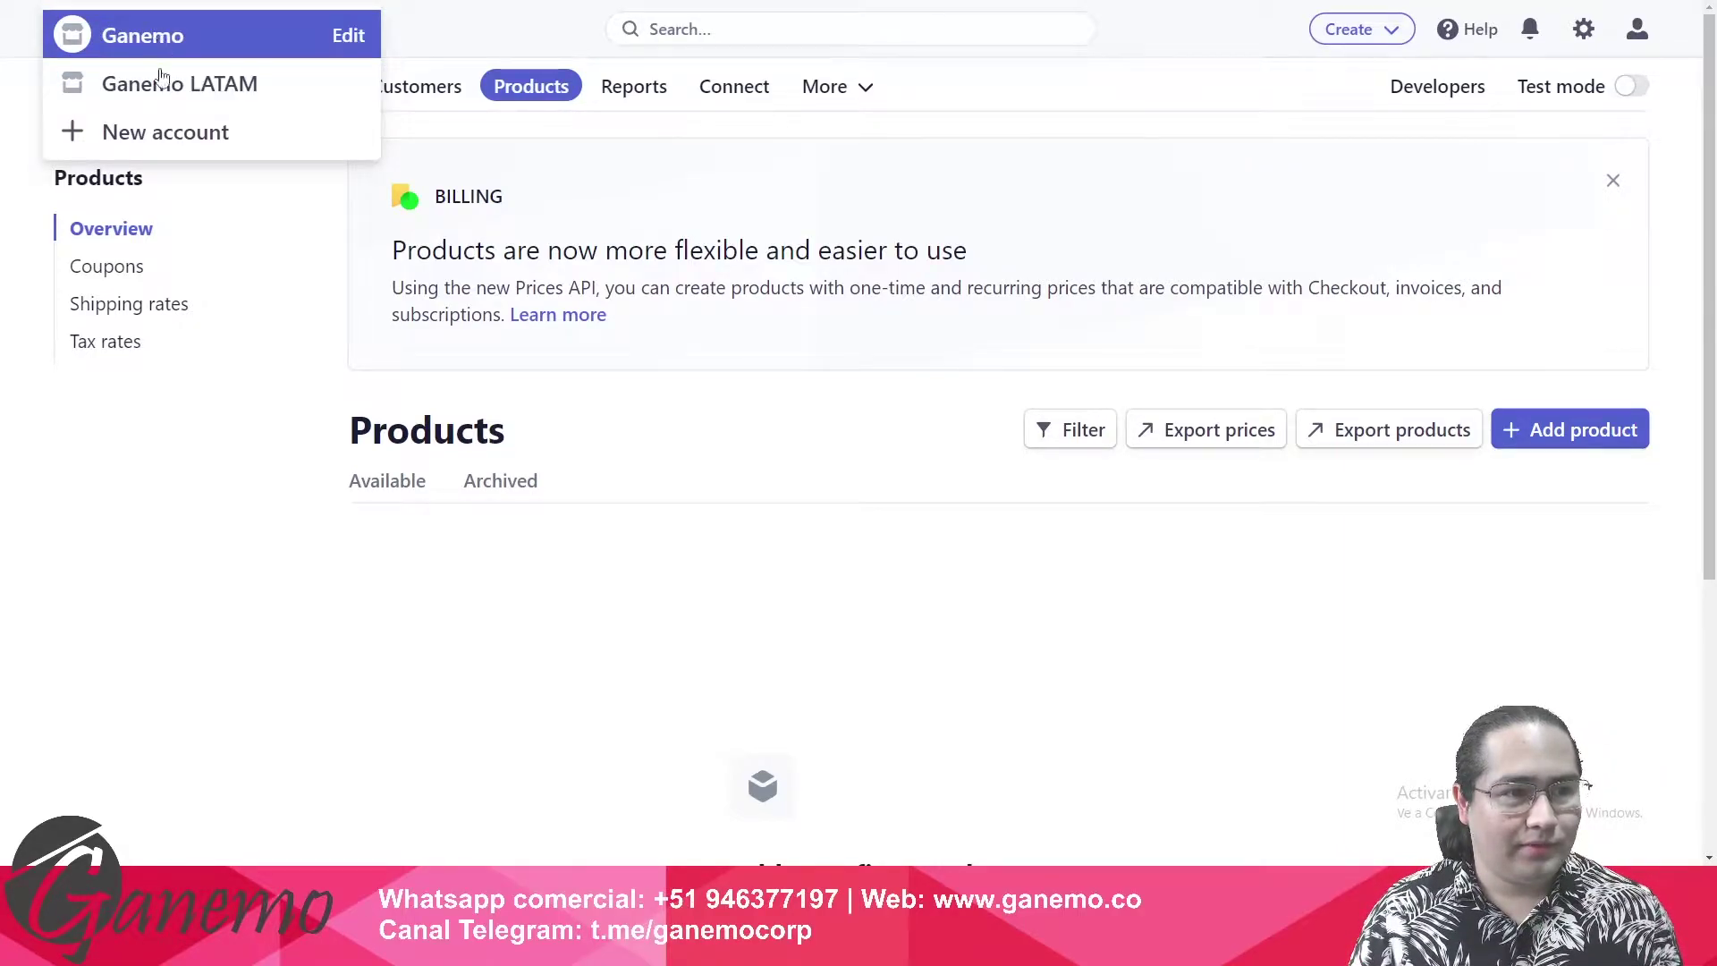
pyautogui.click(173, 84)
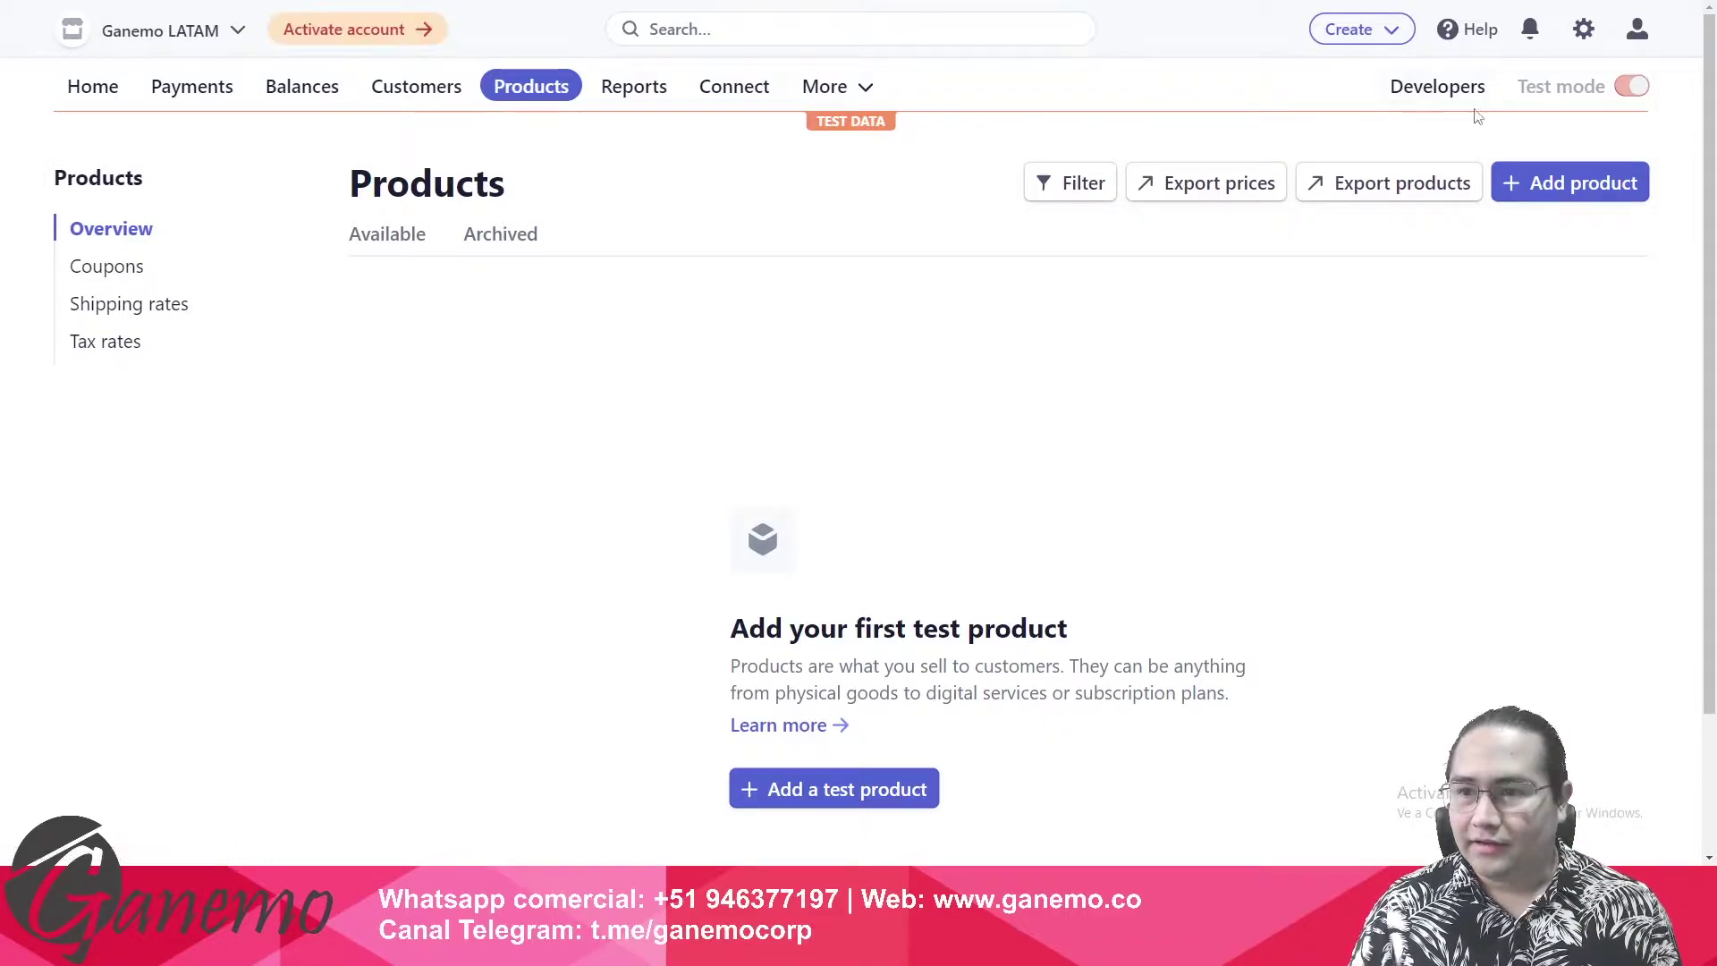
pyautogui.moveTo(1619, 84)
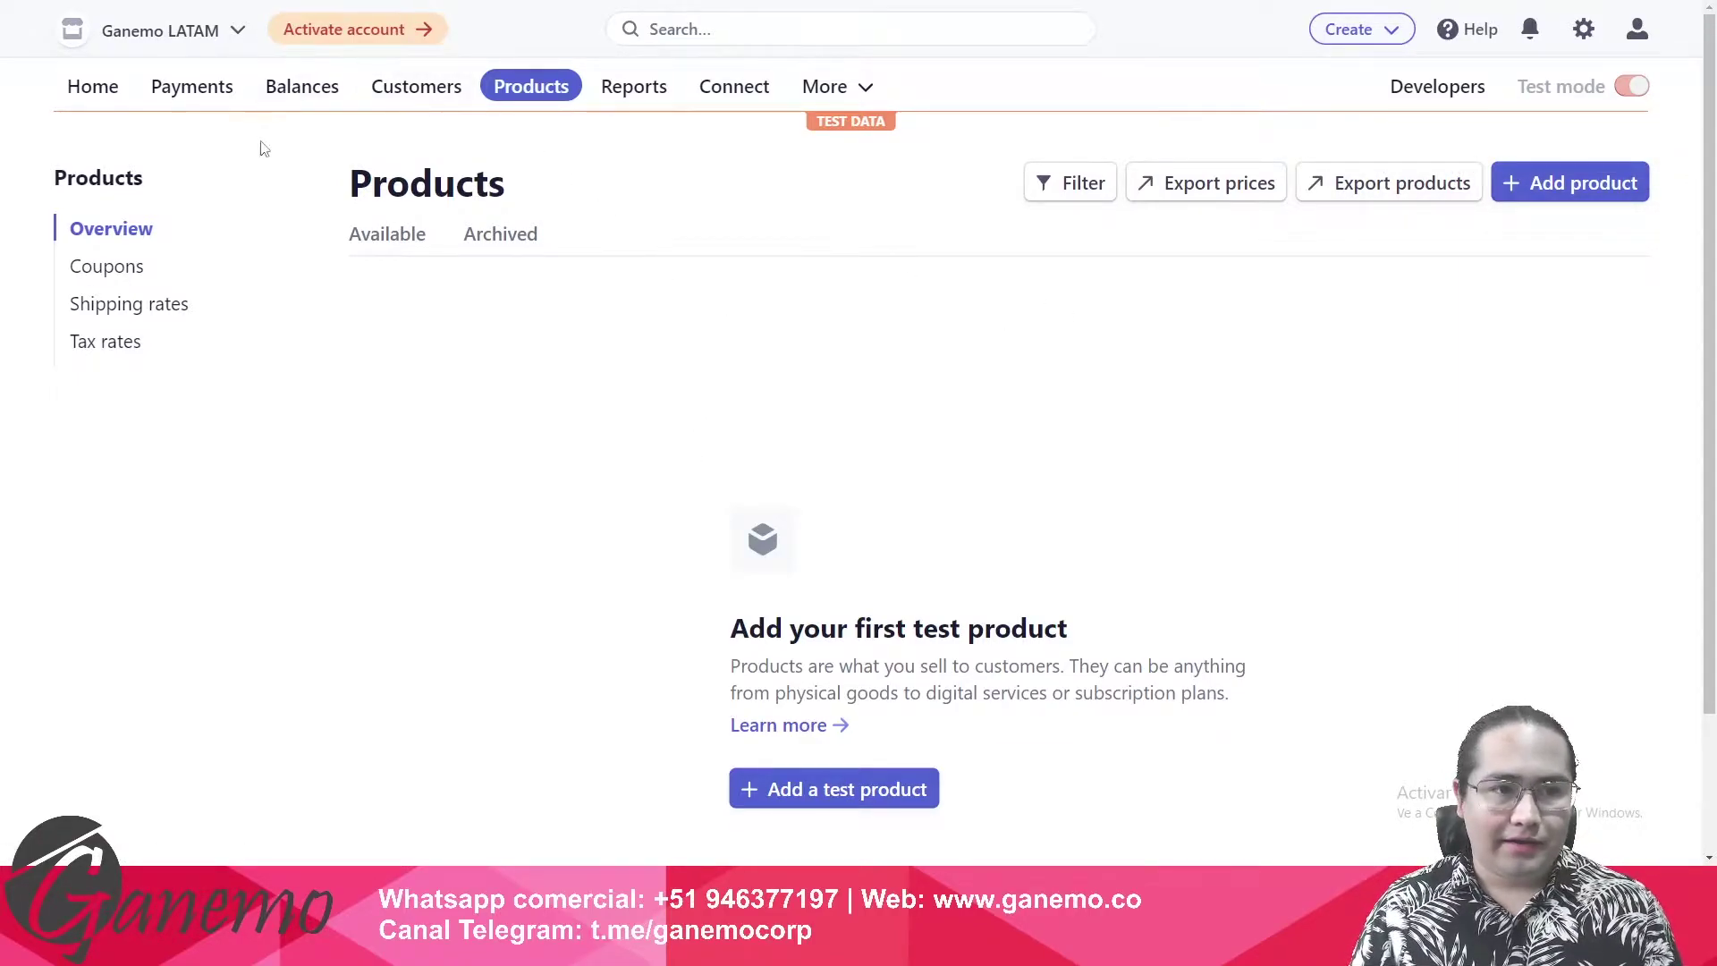
pyautogui.click(227, 31)
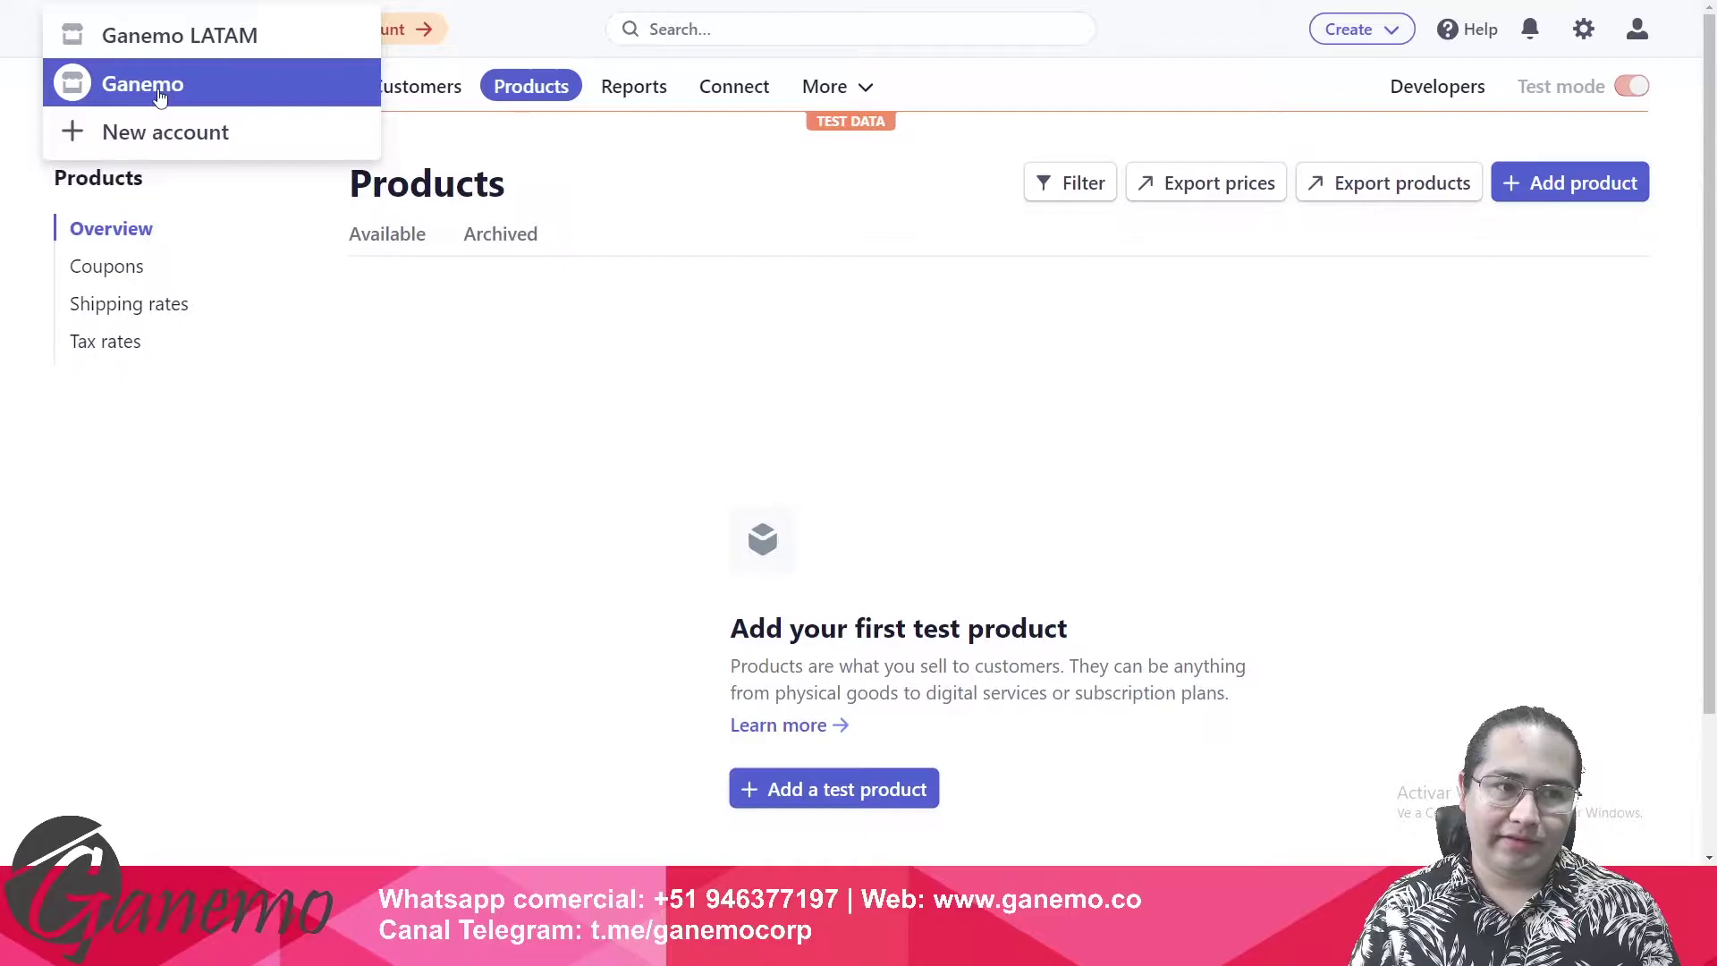
pyautogui.click(984, 395)
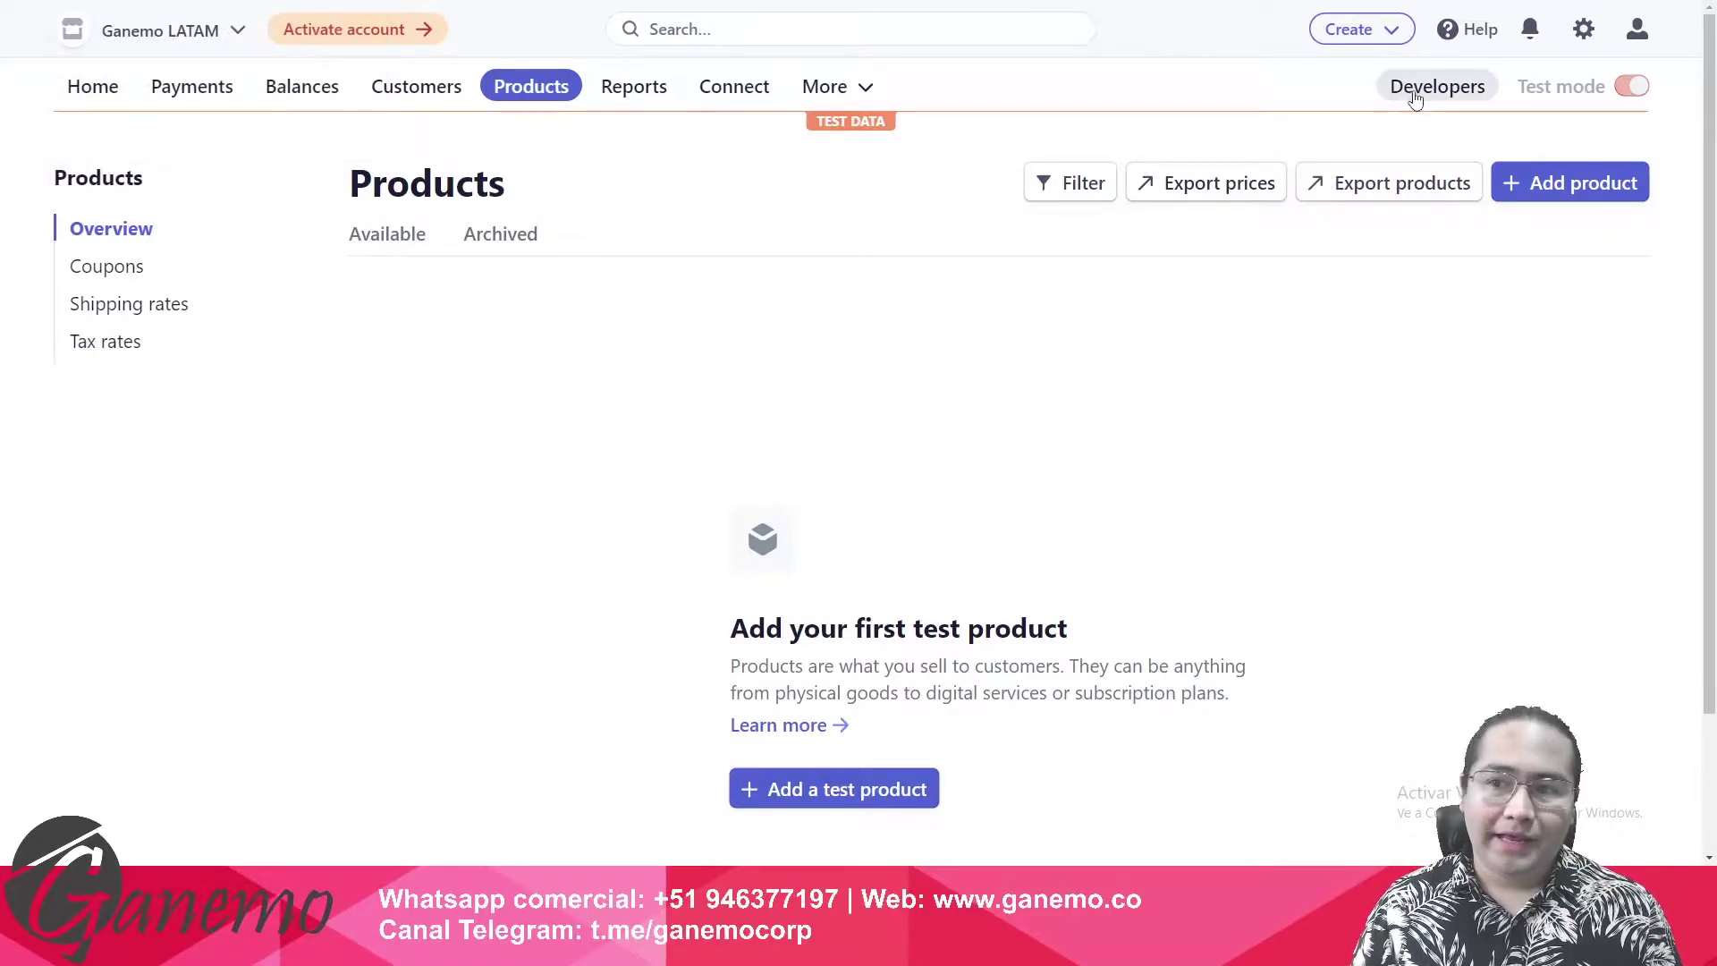
# Open the developer API keys page of the Ganemo LATAM account and copy the publishable test key
pyautogui.click(1442, 95)
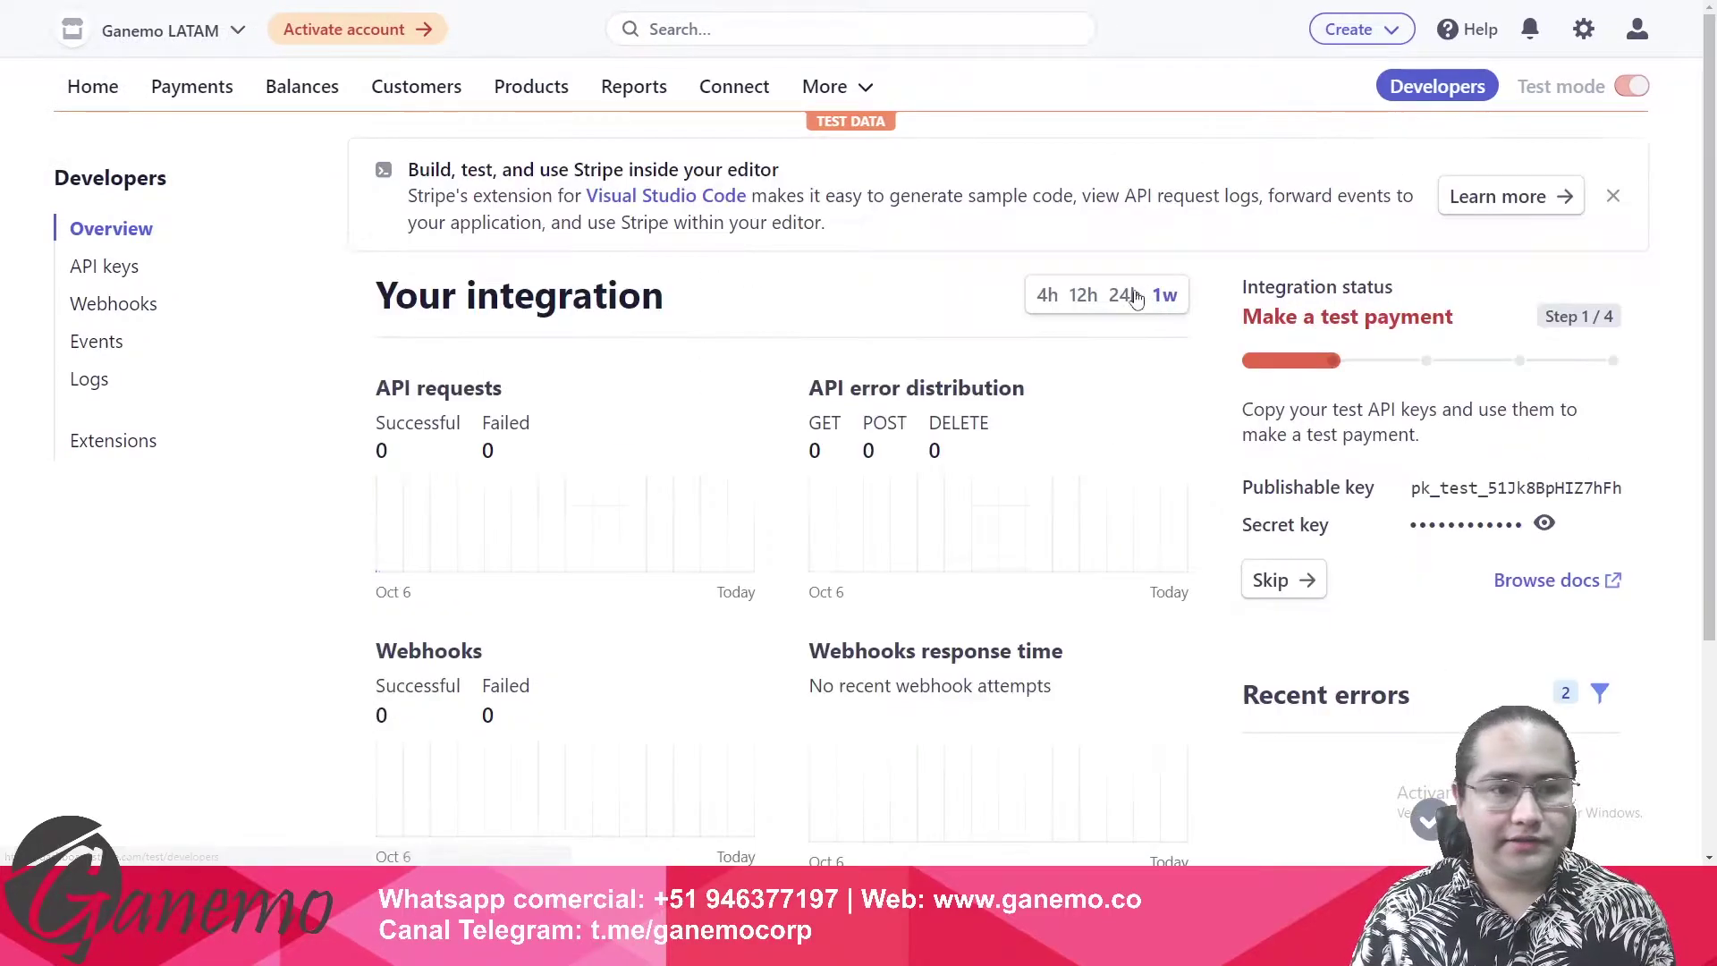
pyautogui.click(110, 276)
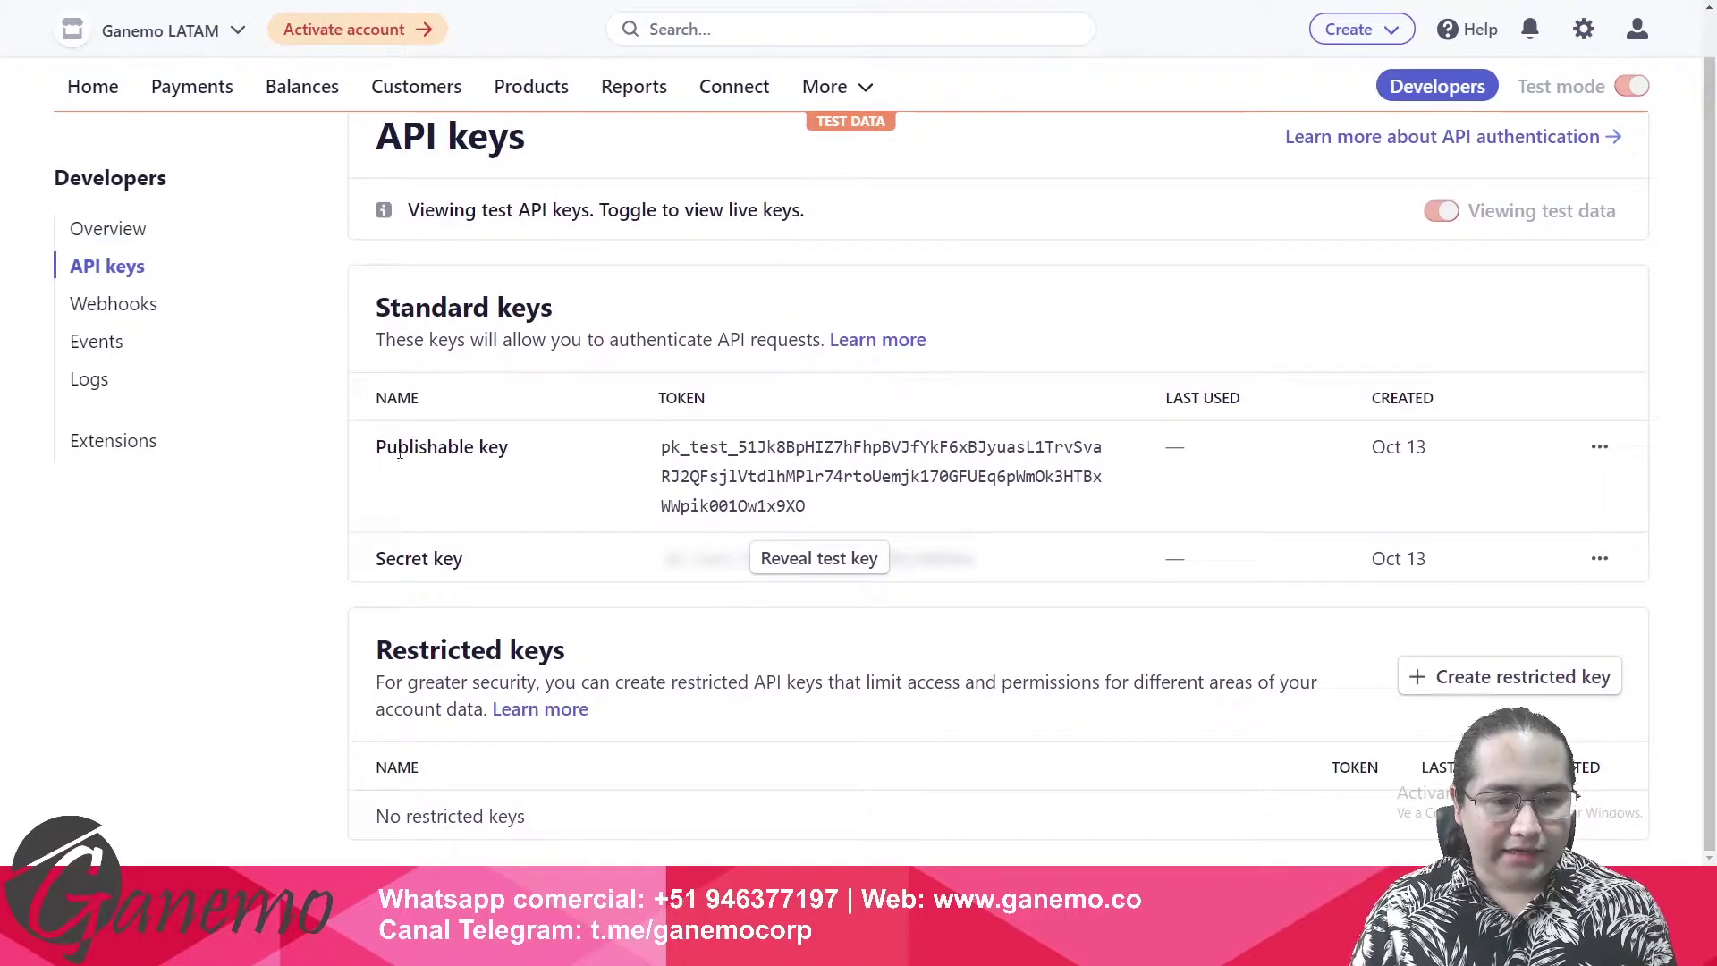
pyautogui.moveTo(403, 443); pyautogui.dragTo(540, 444)
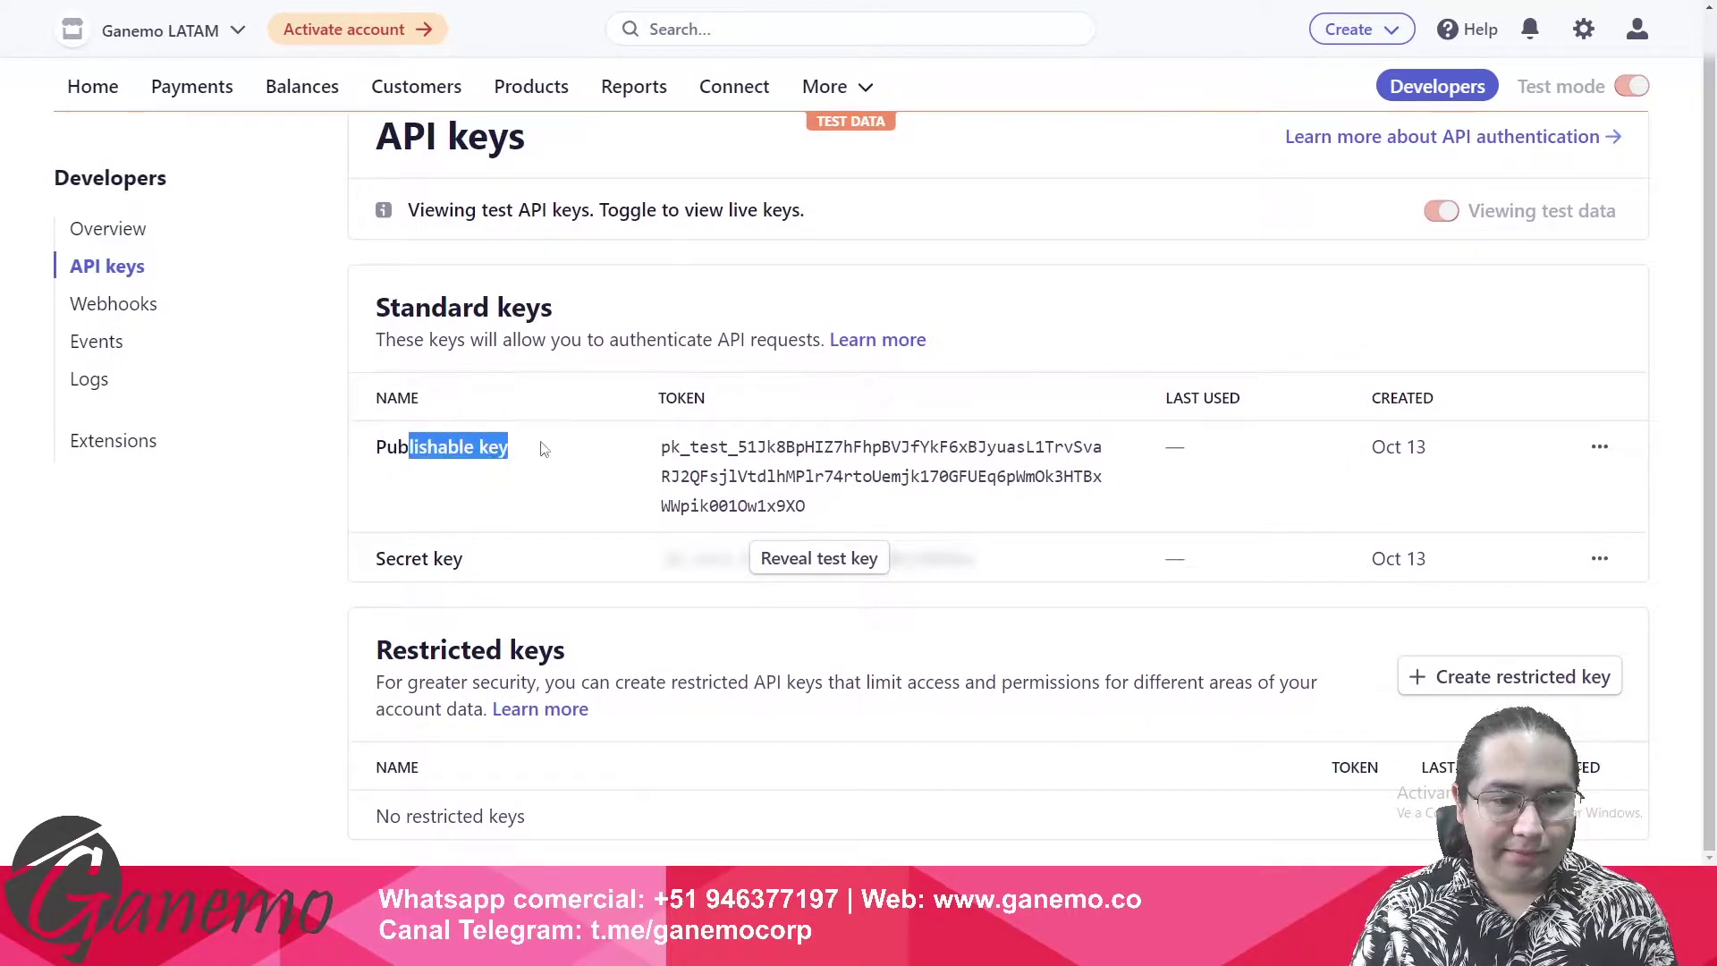
pyautogui.click(405, 558)
pyautogui.moveTo(405, 559); pyautogui.dragTo(452, 560)
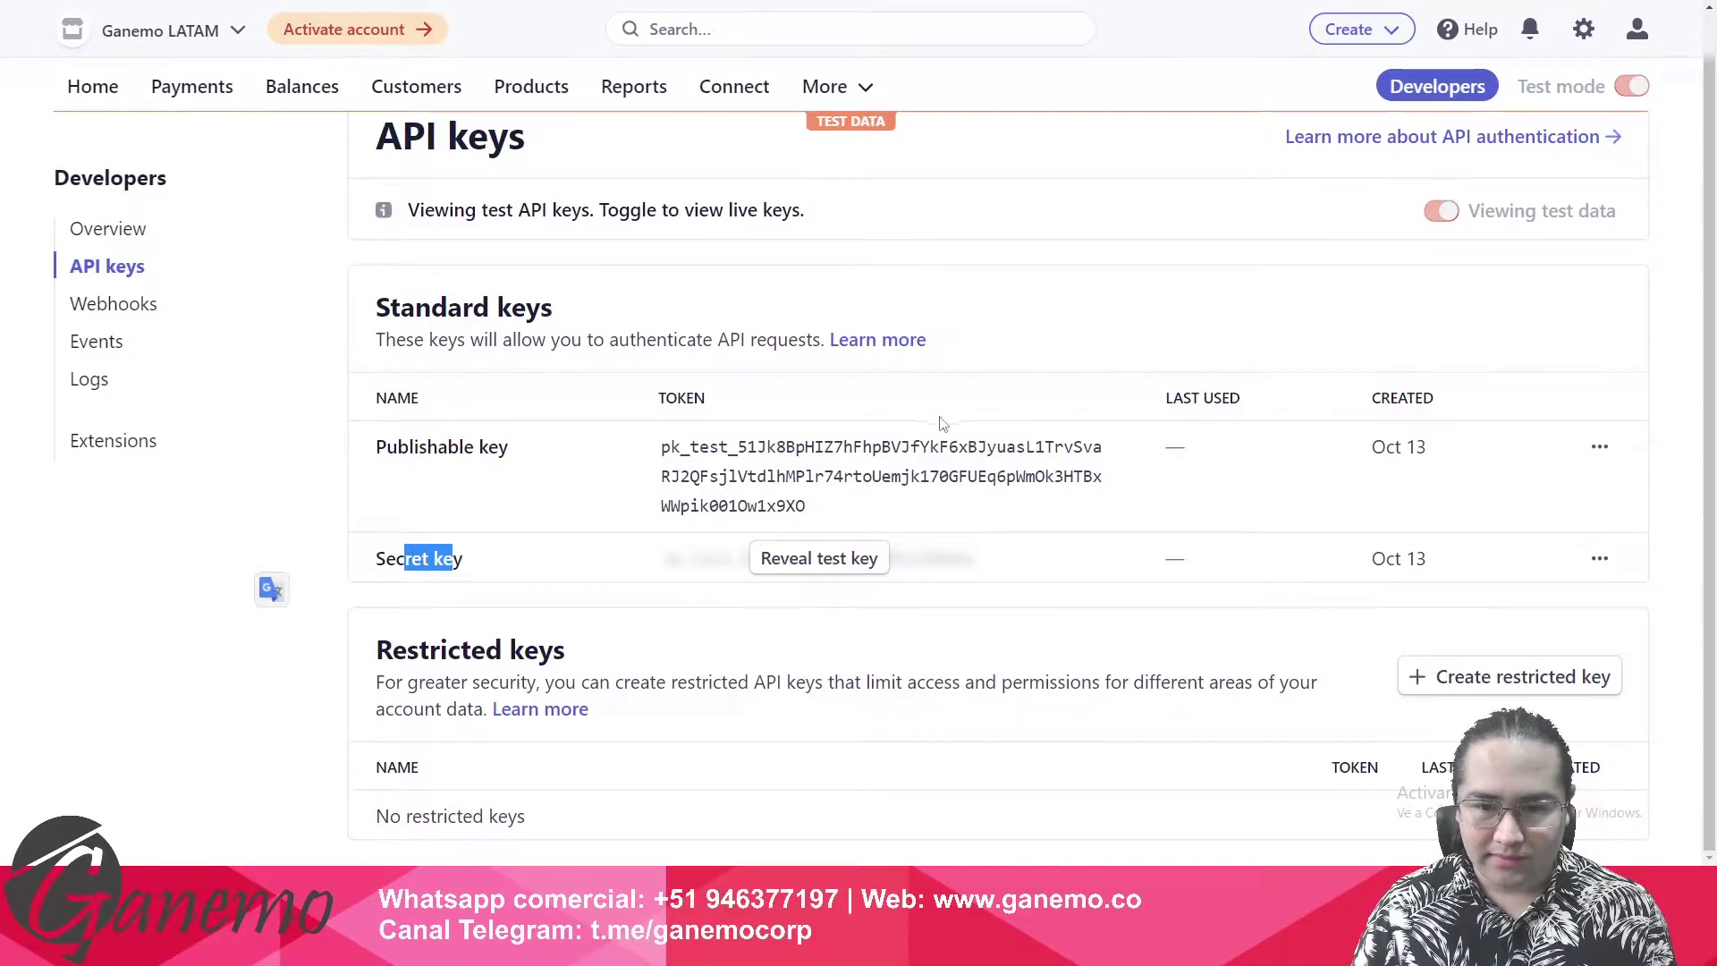
pyautogui.click(843, 481)
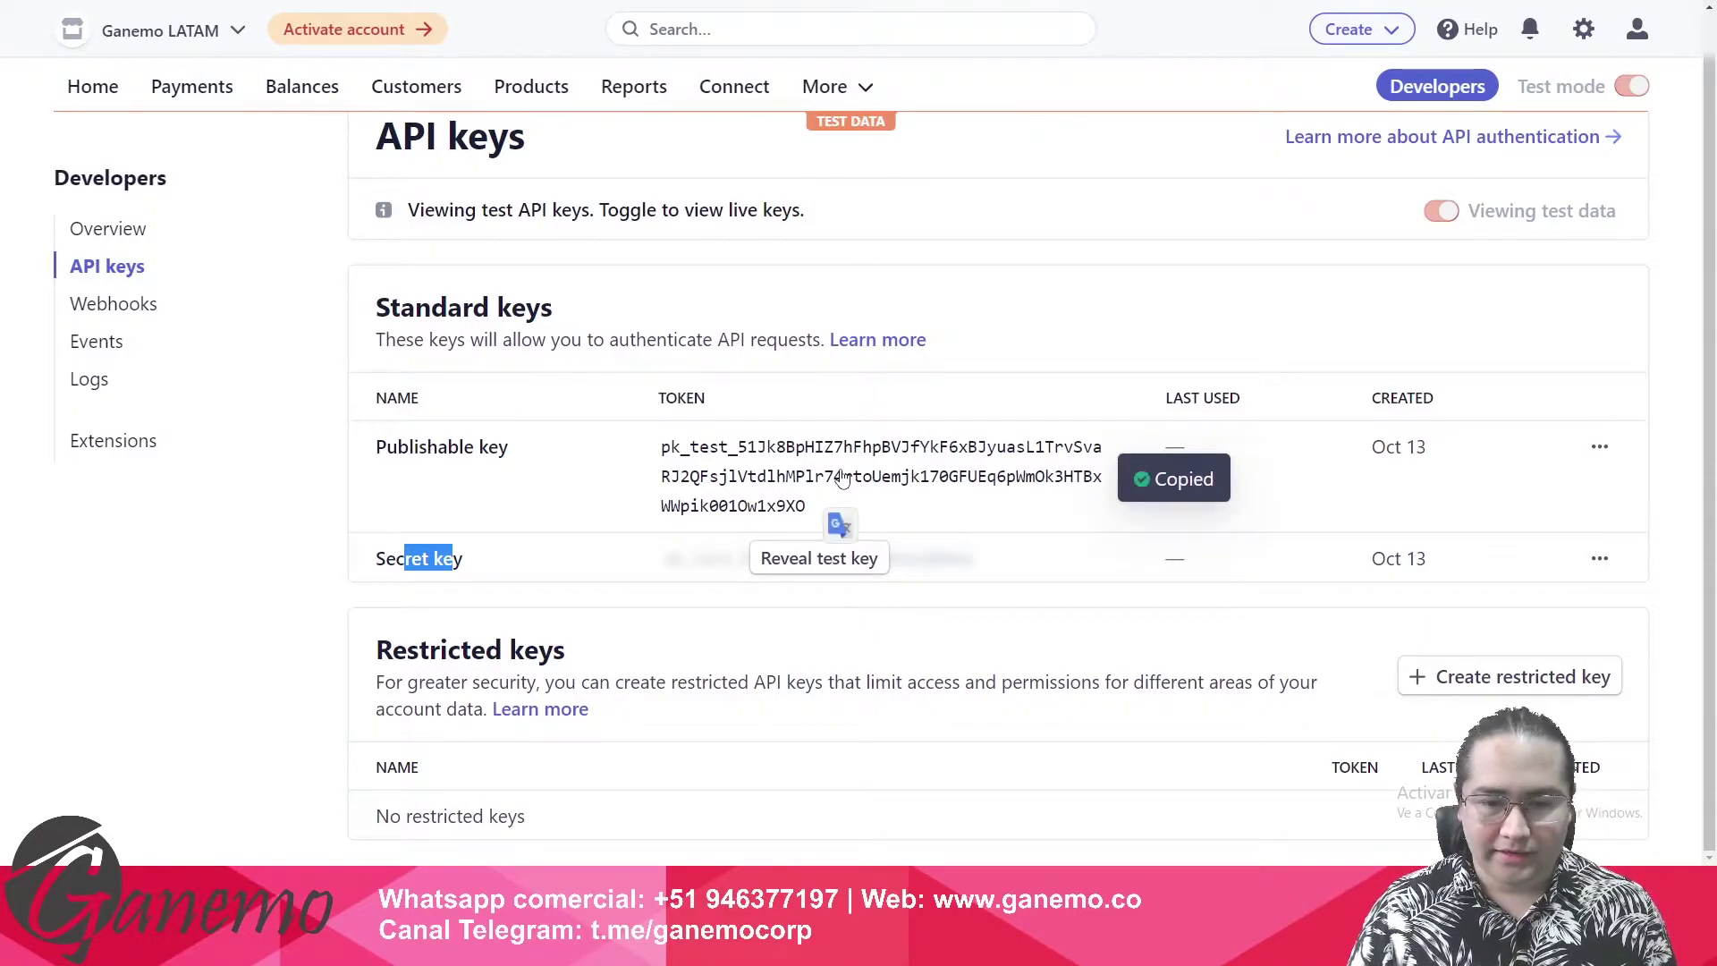
# Switch back to Odoo and paste the copied publishable key into Clave pública de Stripe
pyautogui.hotkey('alt', 'Tab')
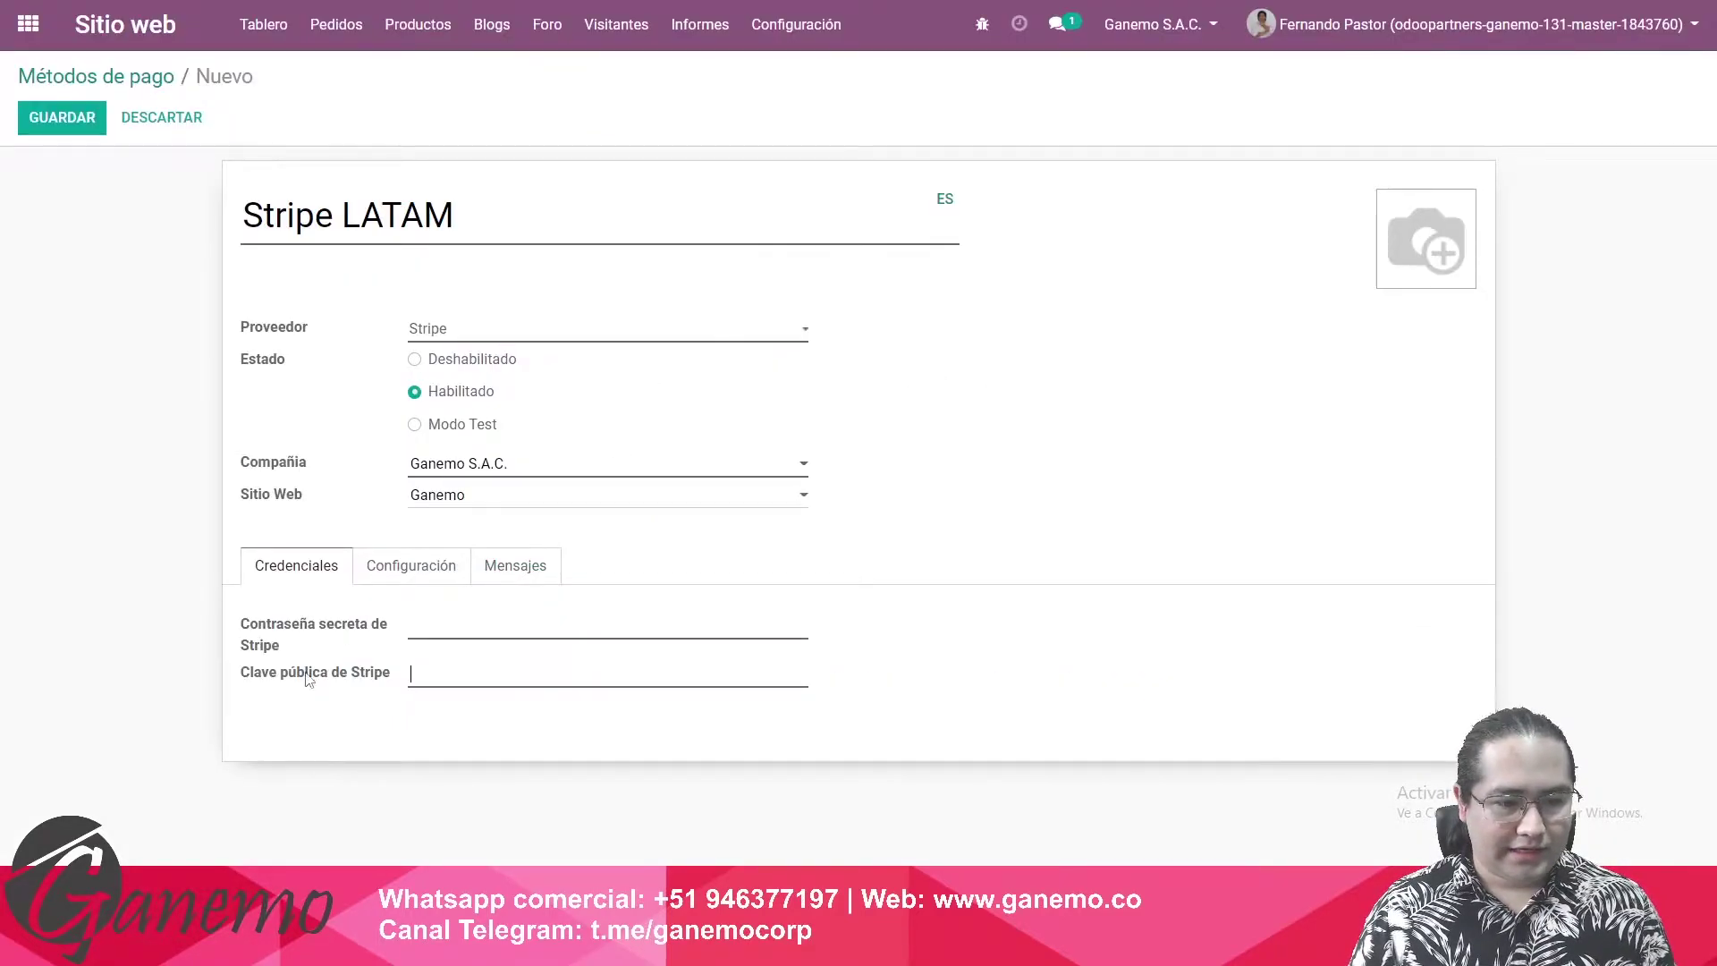
pyautogui.moveTo(259, 679); pyautogui.dragTo(391, 680)
pyautogui.click(446, 675)
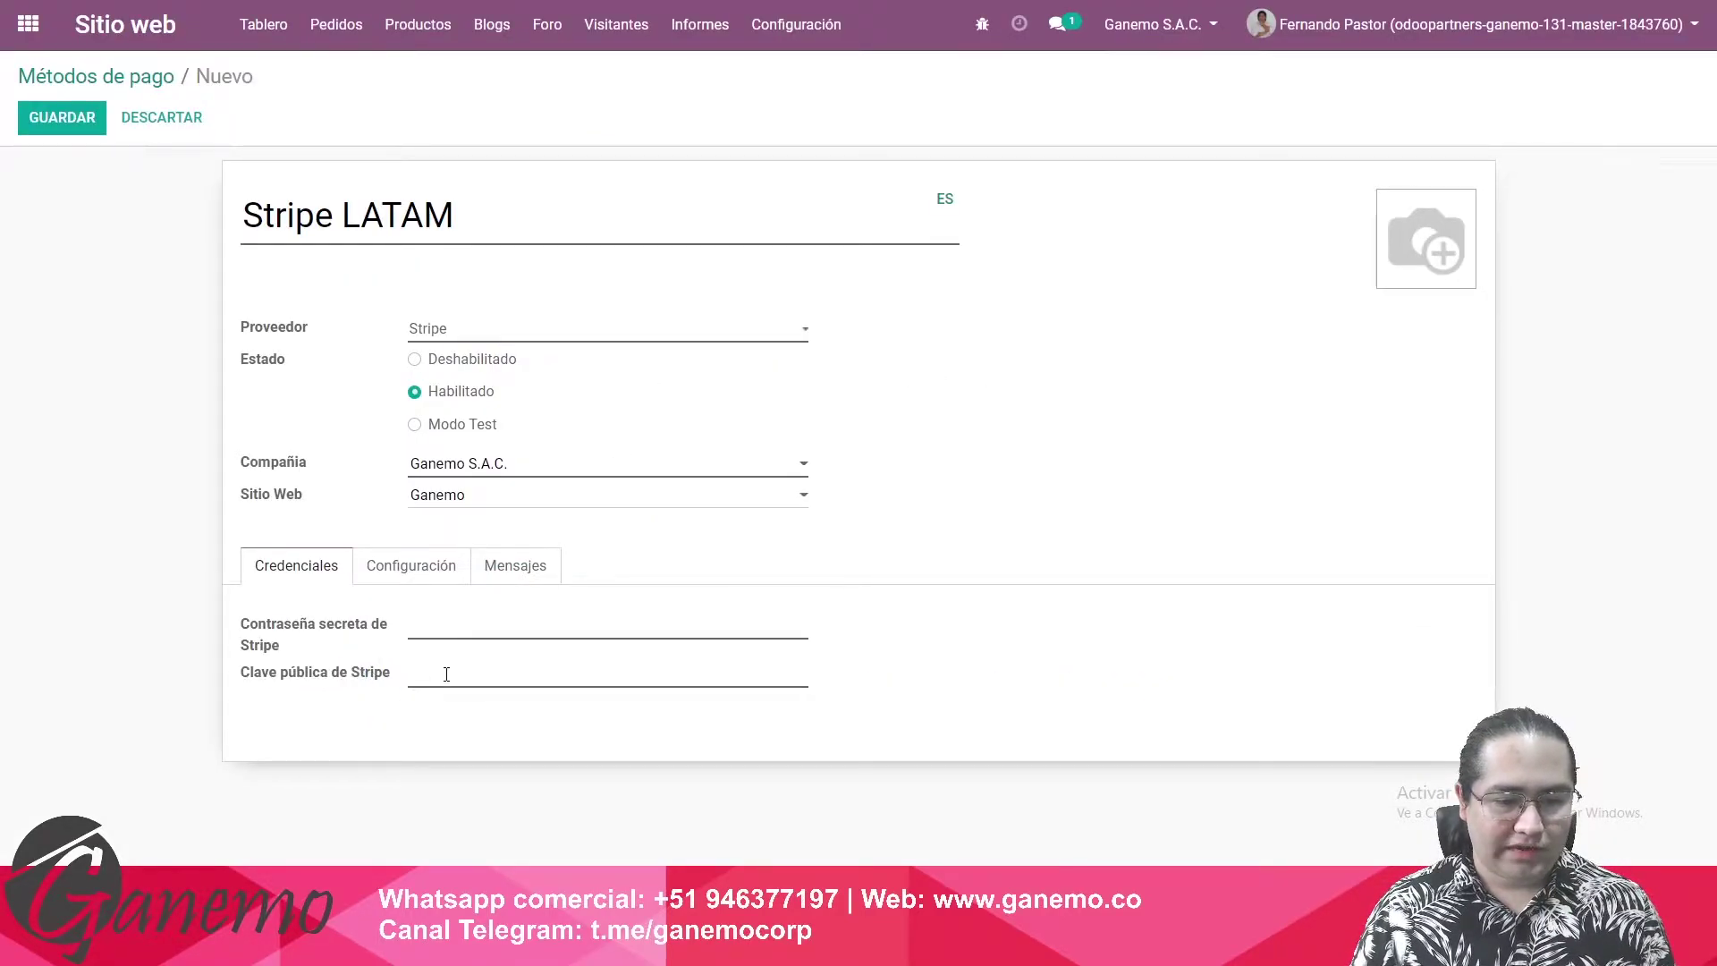
pyautogui.hotkey('ctrl', 'v')
# Reveal and copy the secret test key in the Stripe dashboard, and paste it into Contraseña secreta de Stripe in Odoo
pyautogui.click(472, 614)
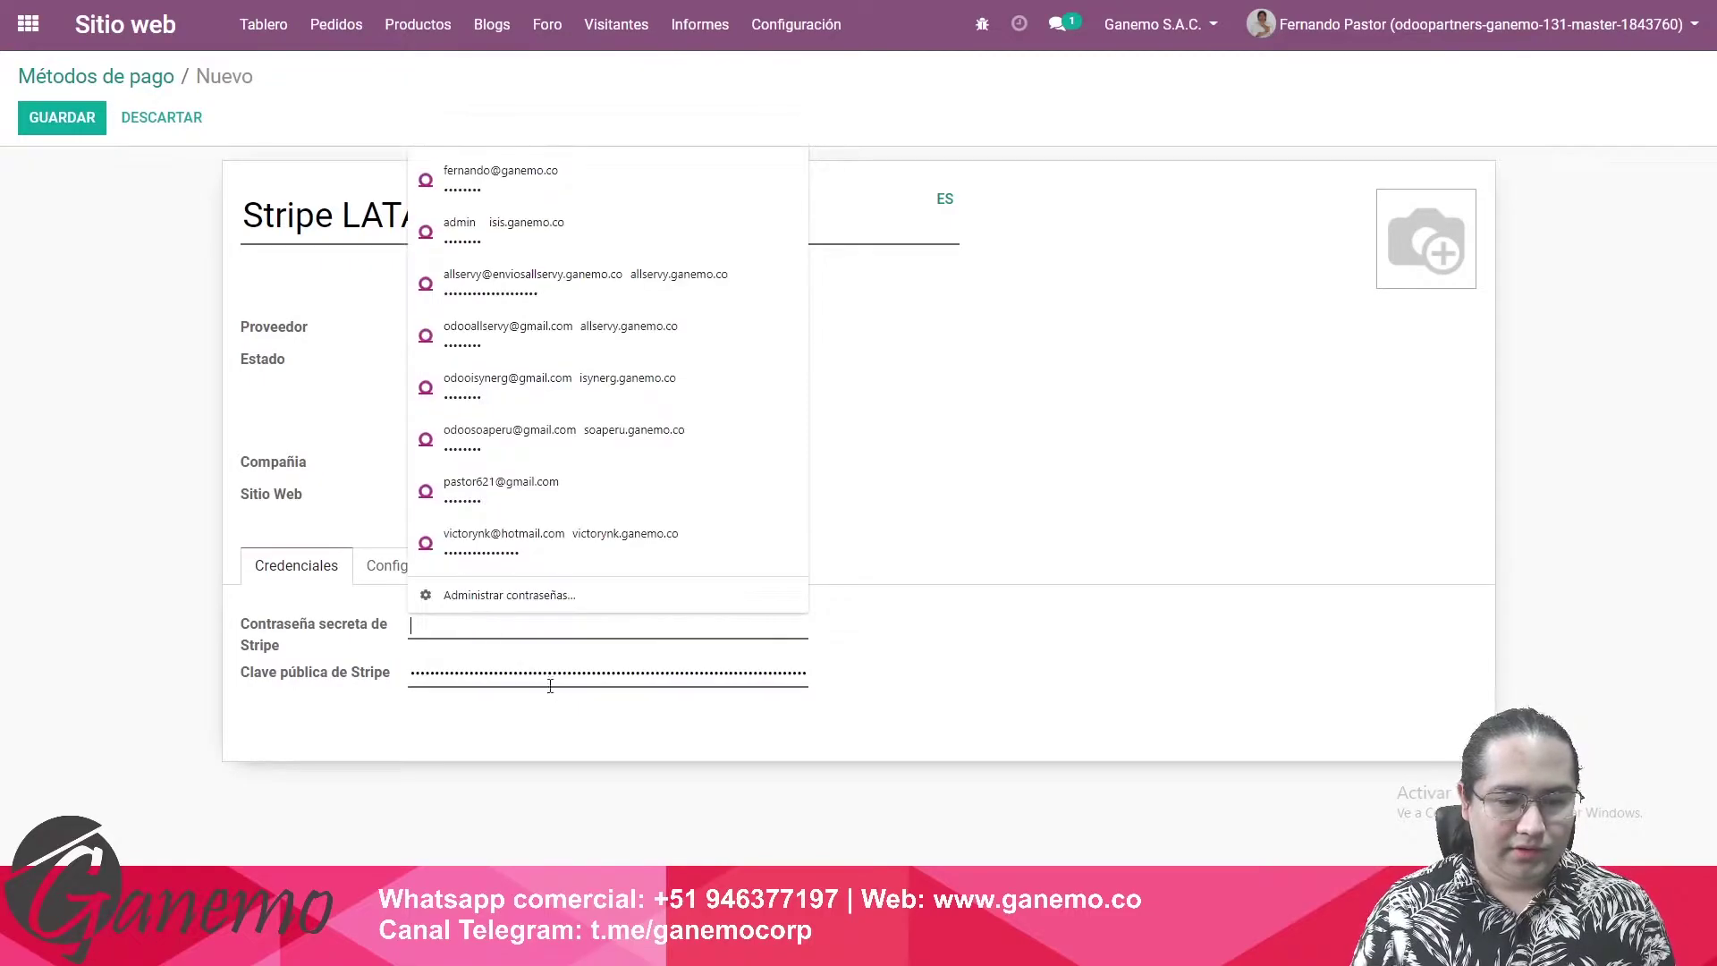
pyautogui.press('Escape')
pyautogui.click(448, 623)
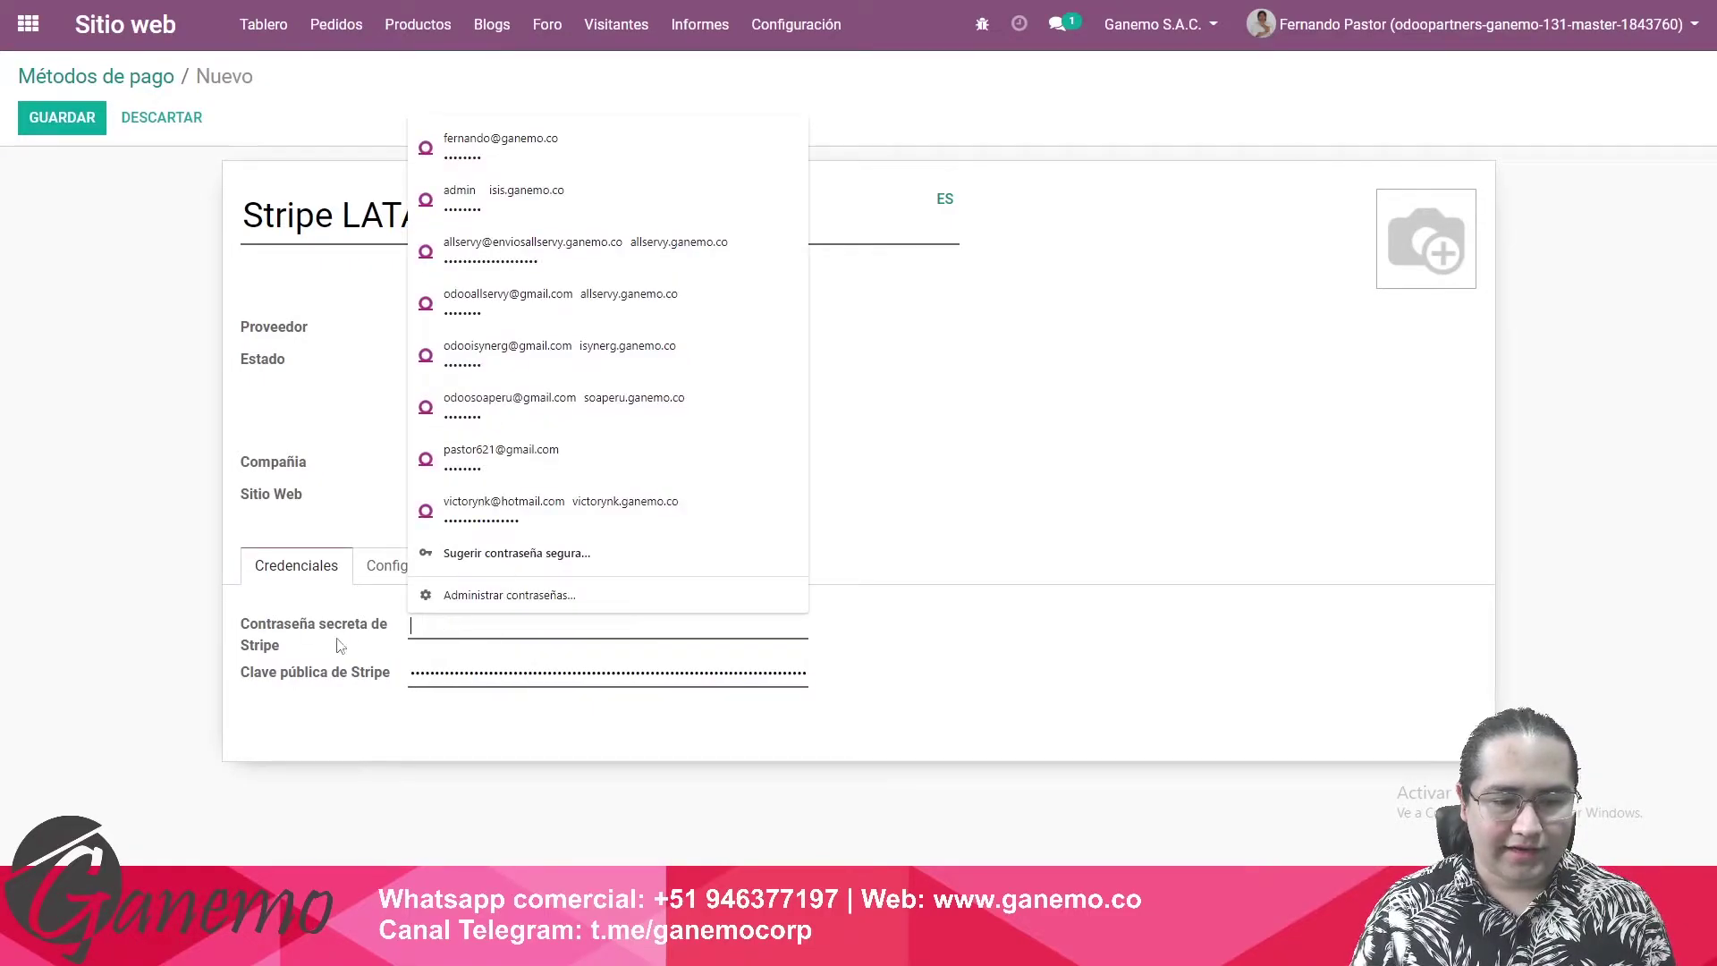
pyautogui.hotkey('alt', 'Tab')
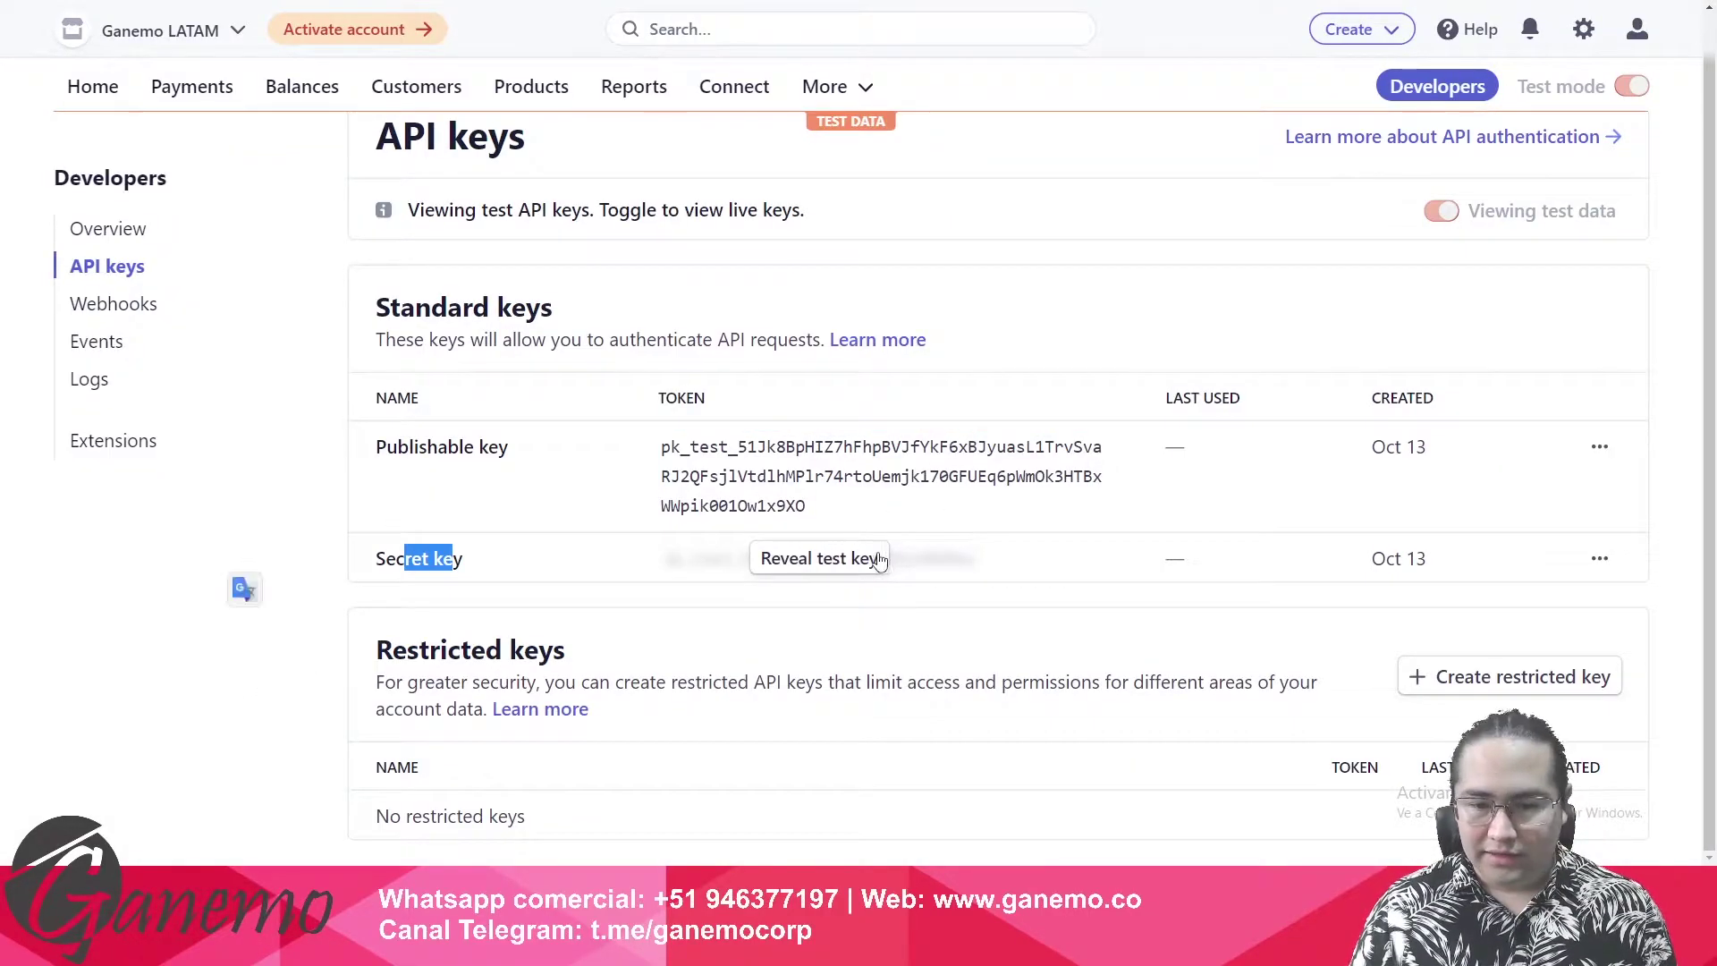
pyautogui.click(829, 572)
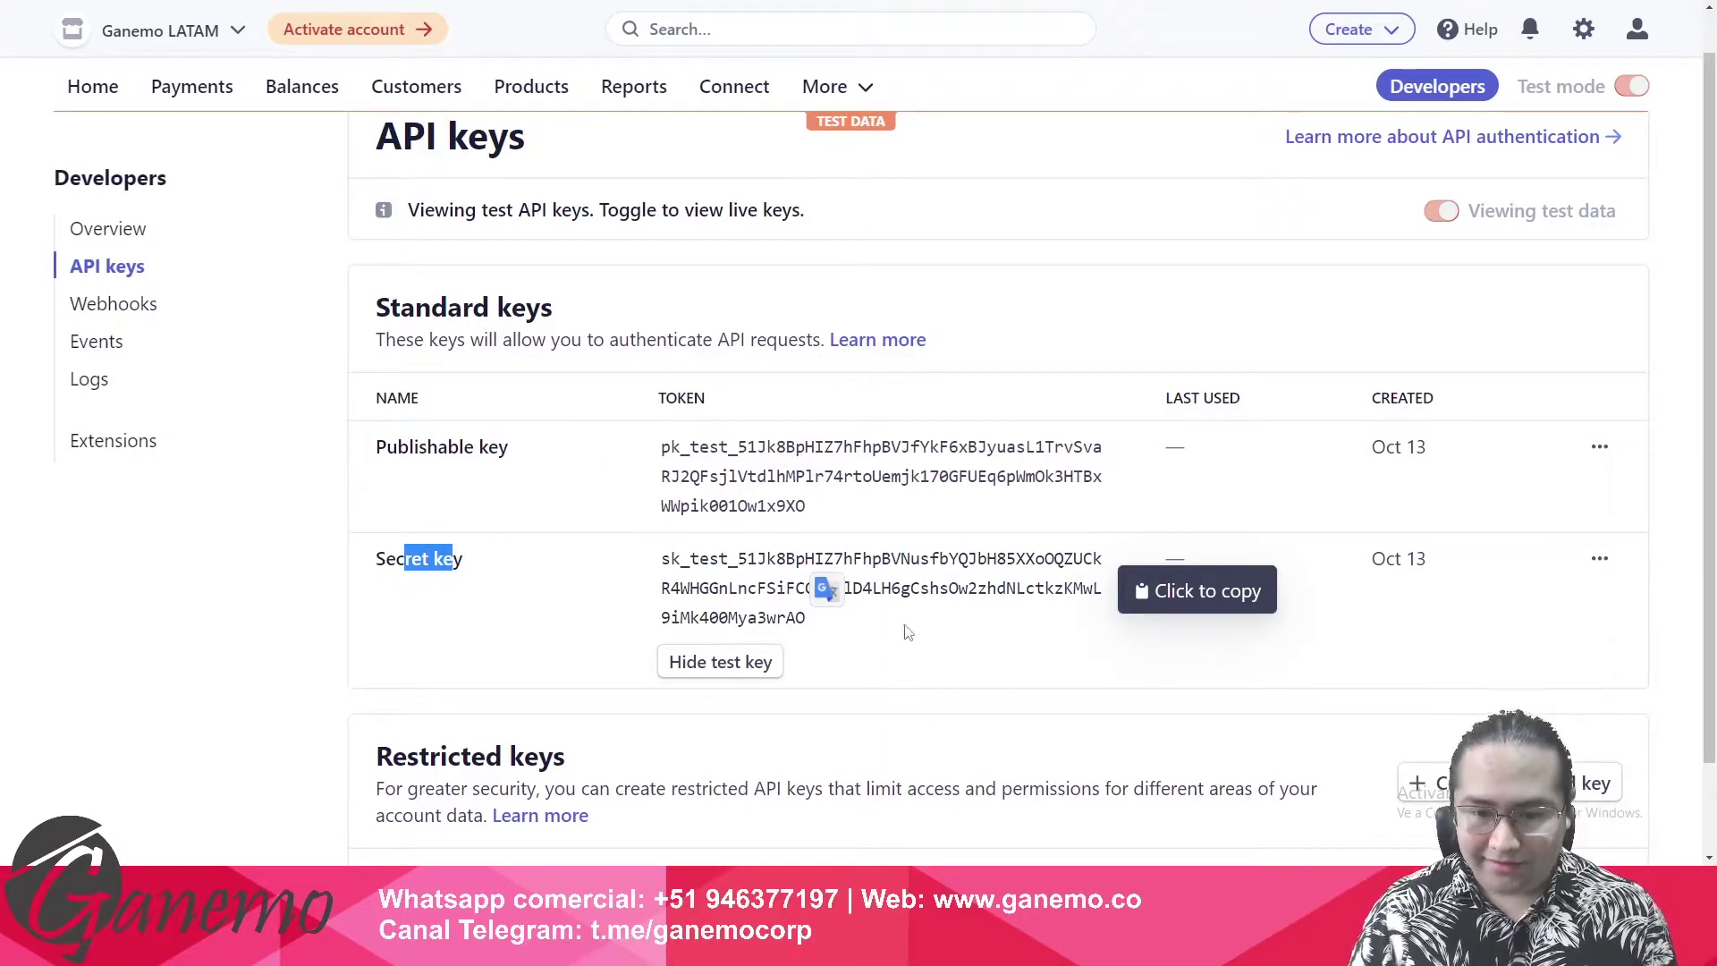
pyautogui.click(876, 592)
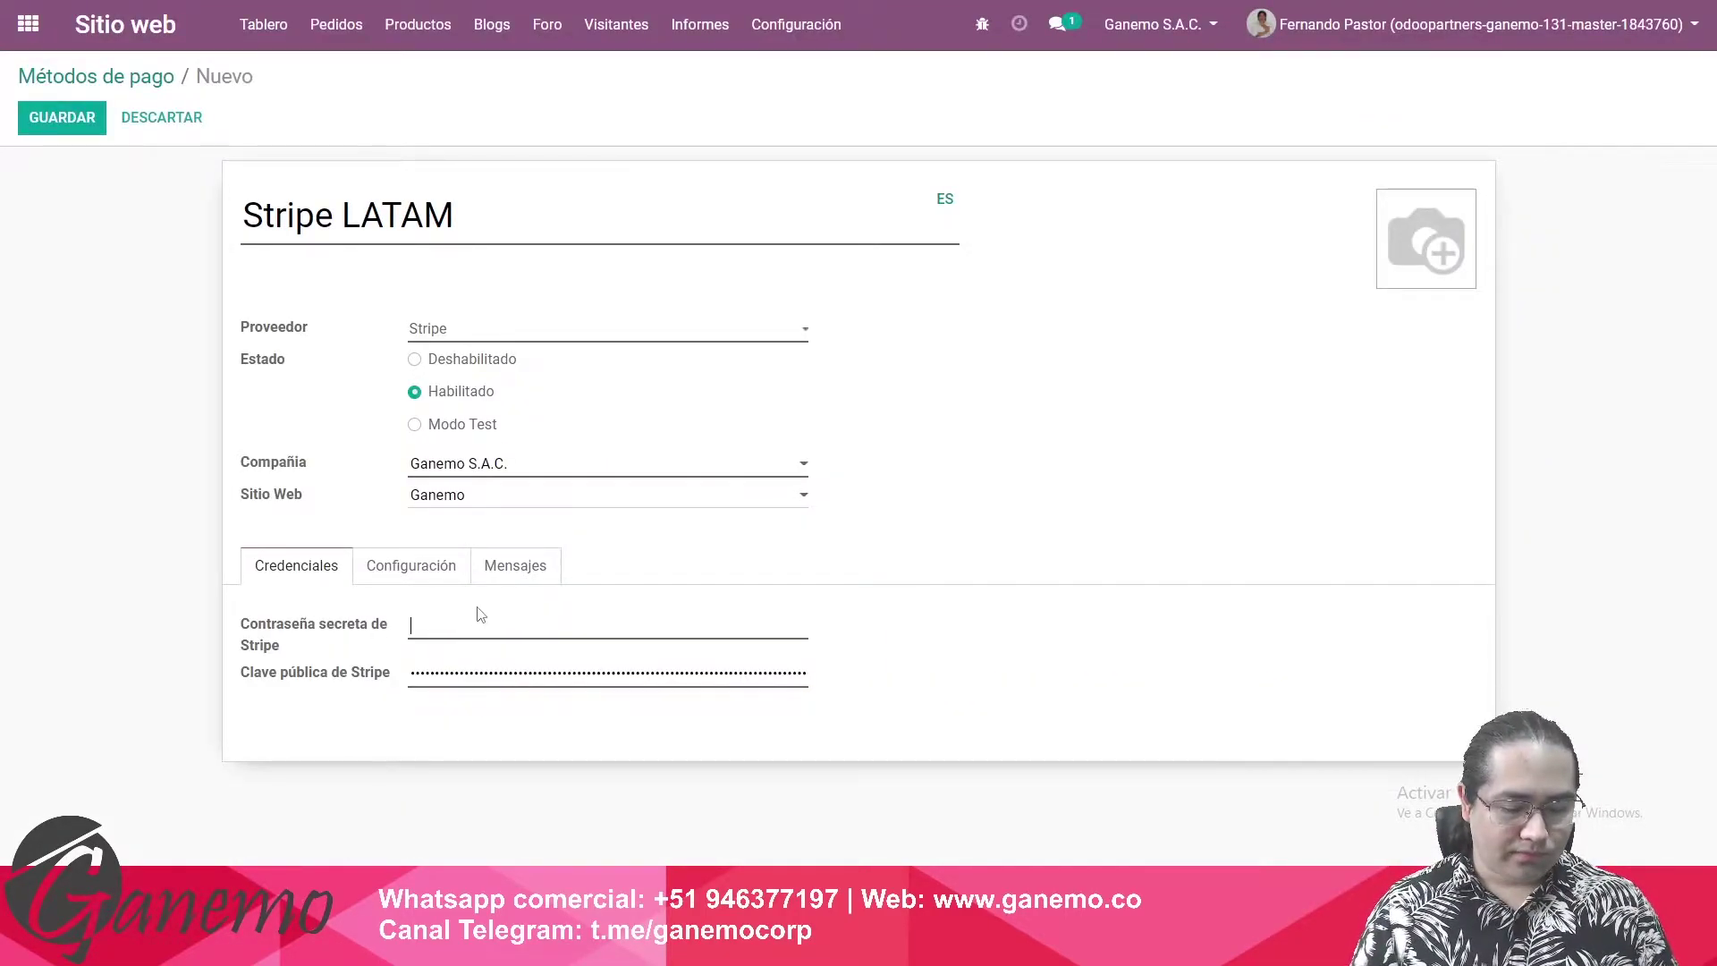
pyautogui.hotkey('ctrl', 'v')
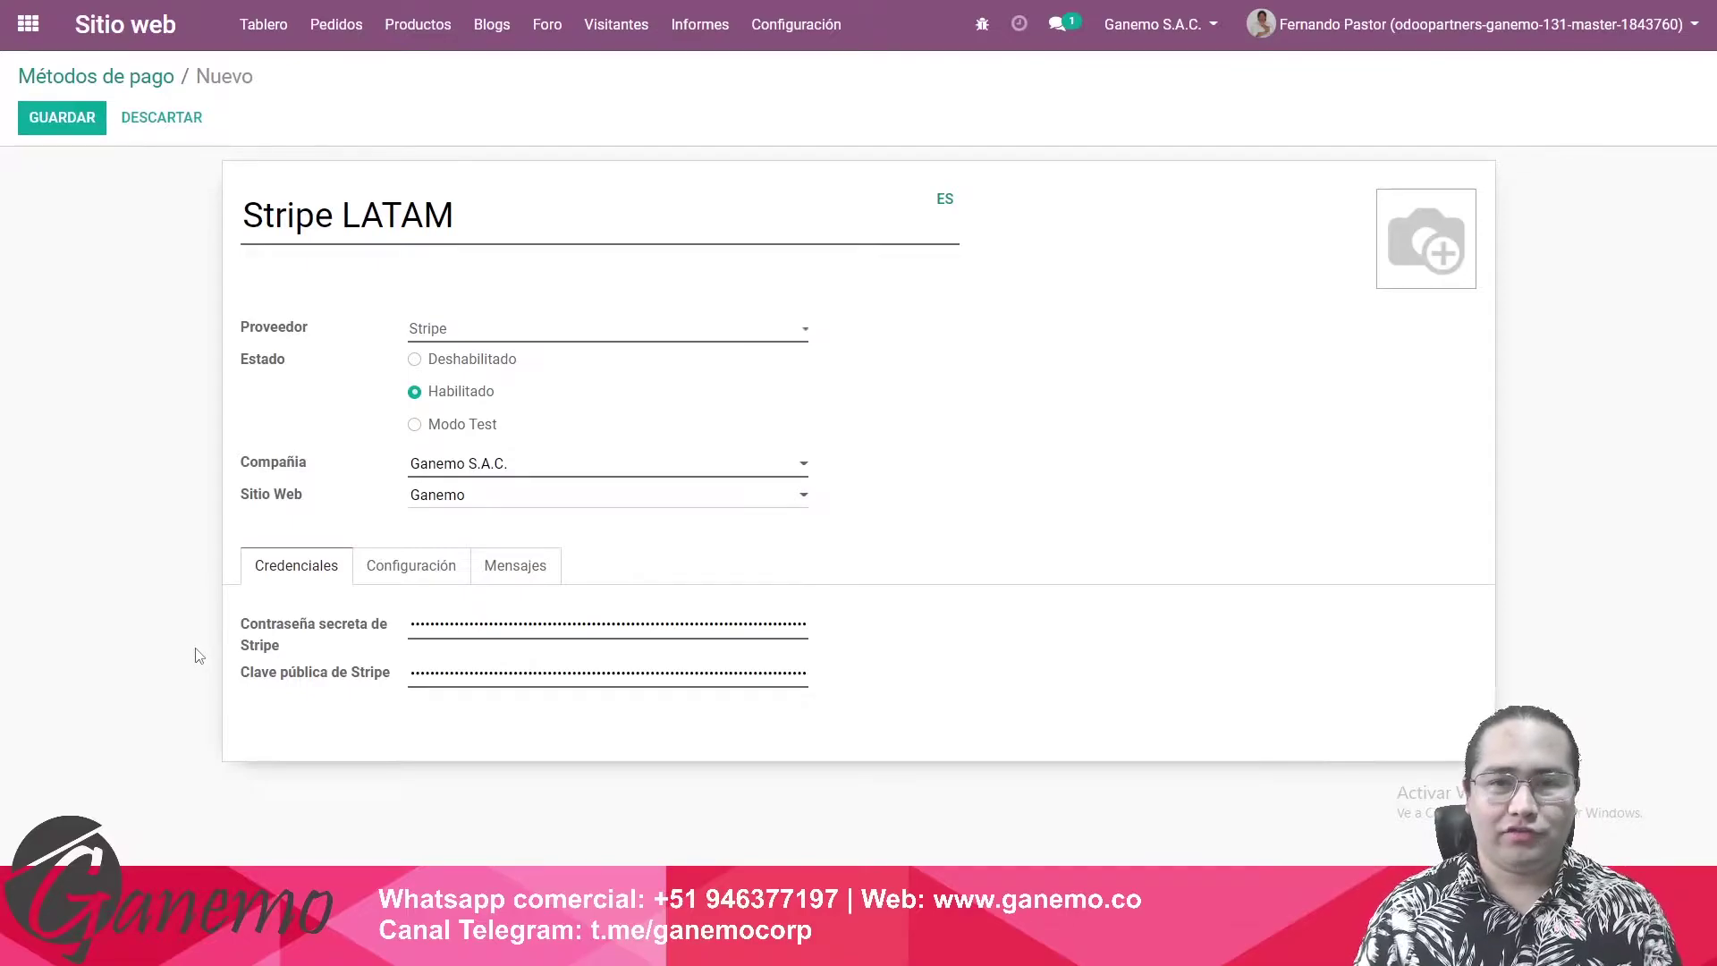
# In the payment method's configuration, set Mostrado como to "Tarjeta de Débito/Crédito (Stripe)"
pyautogui.click(416, 573)
pyautogui.scroll(-2, 501, 572)
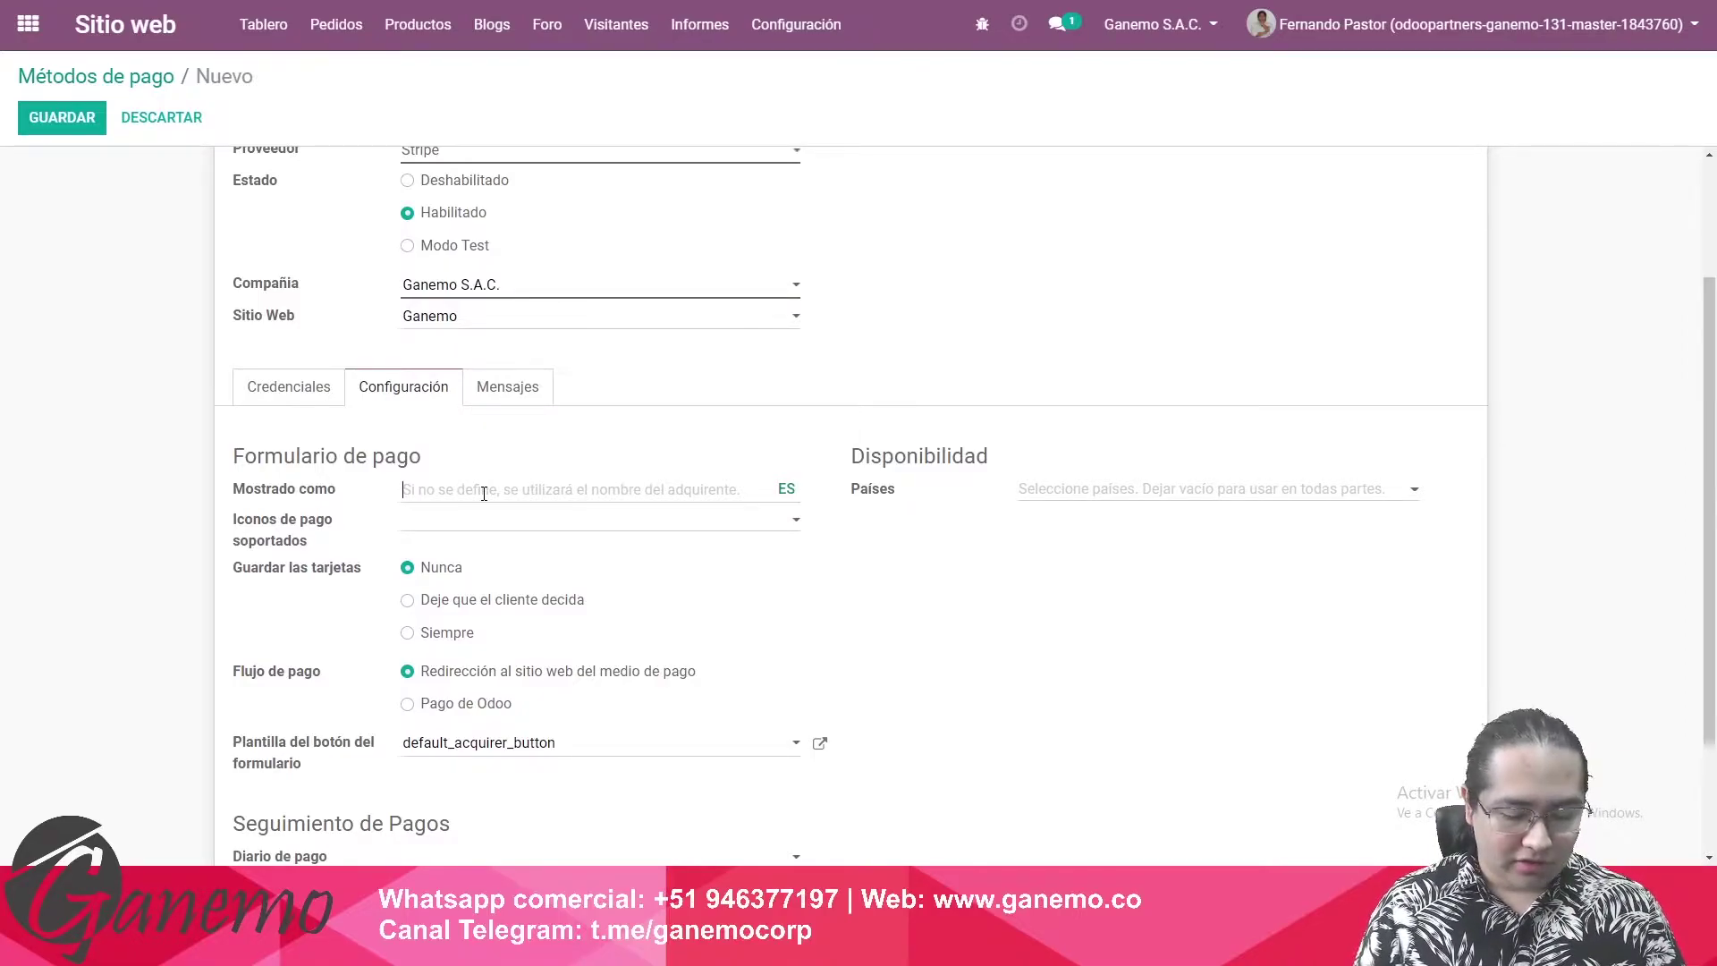
pyautogui.write('Tarjeta de Débi')
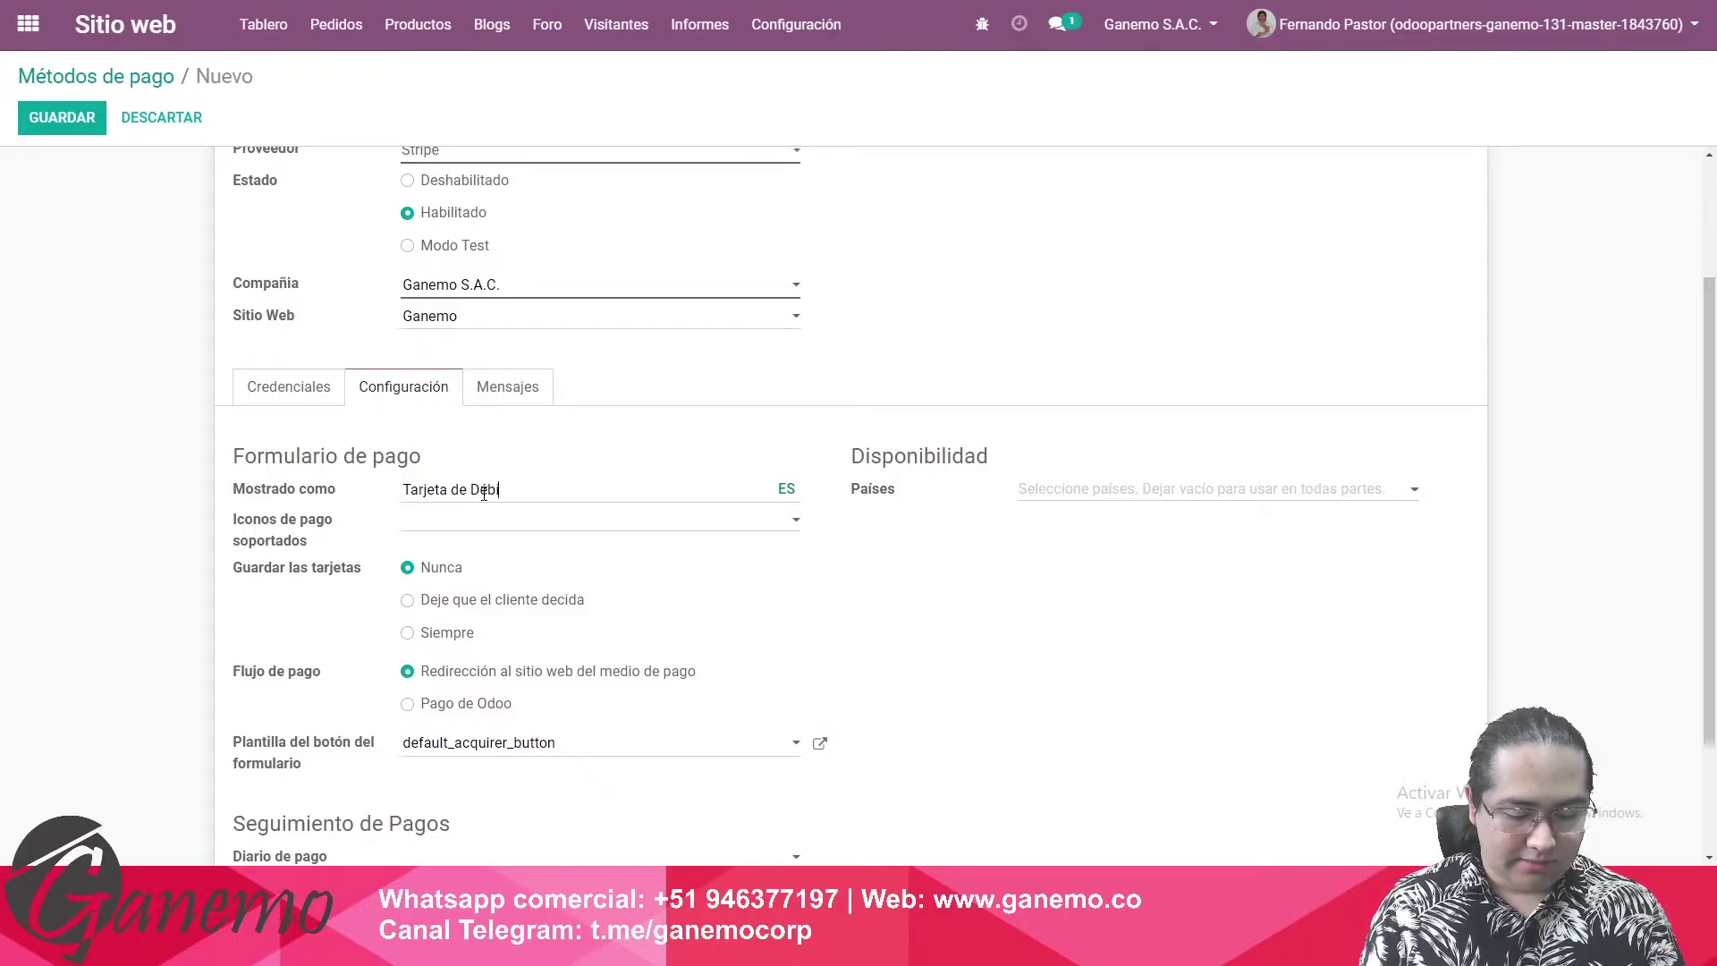
pyautogui.write('/Crédito (Stripe')
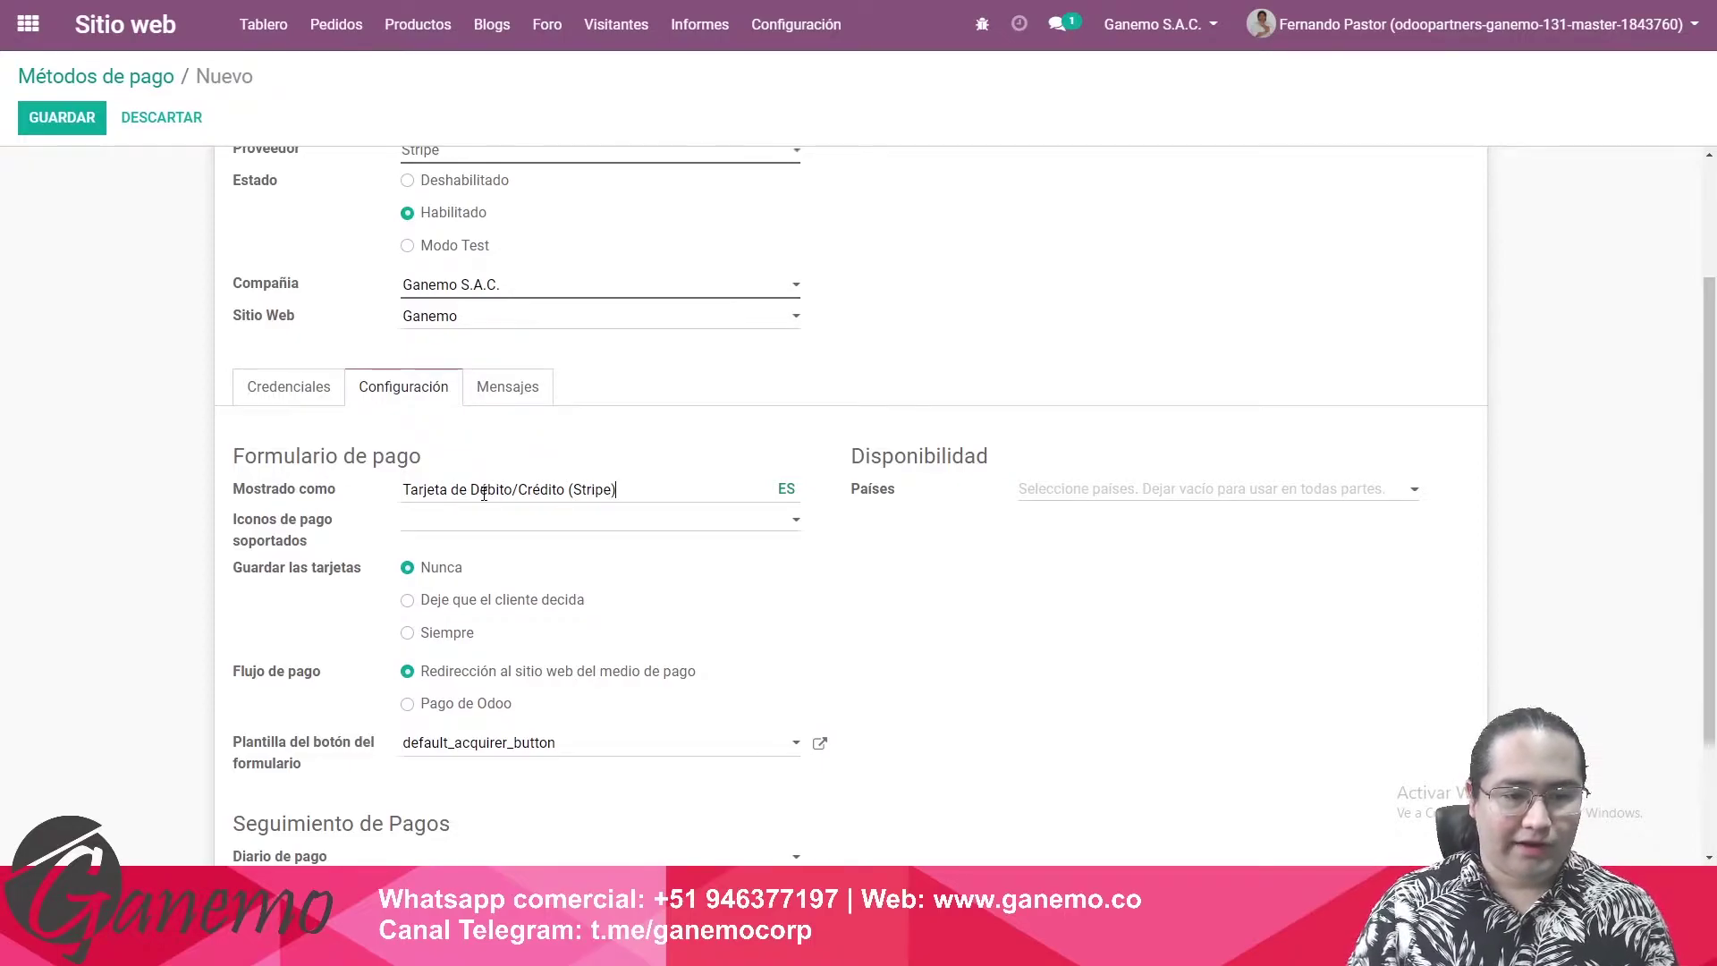
pyautogui.moveTo(716, 487); pyautogui.dragTo(356, 463)
pyautogui.moveTo(484, 487); pyautogui.dragTo(345, 478)
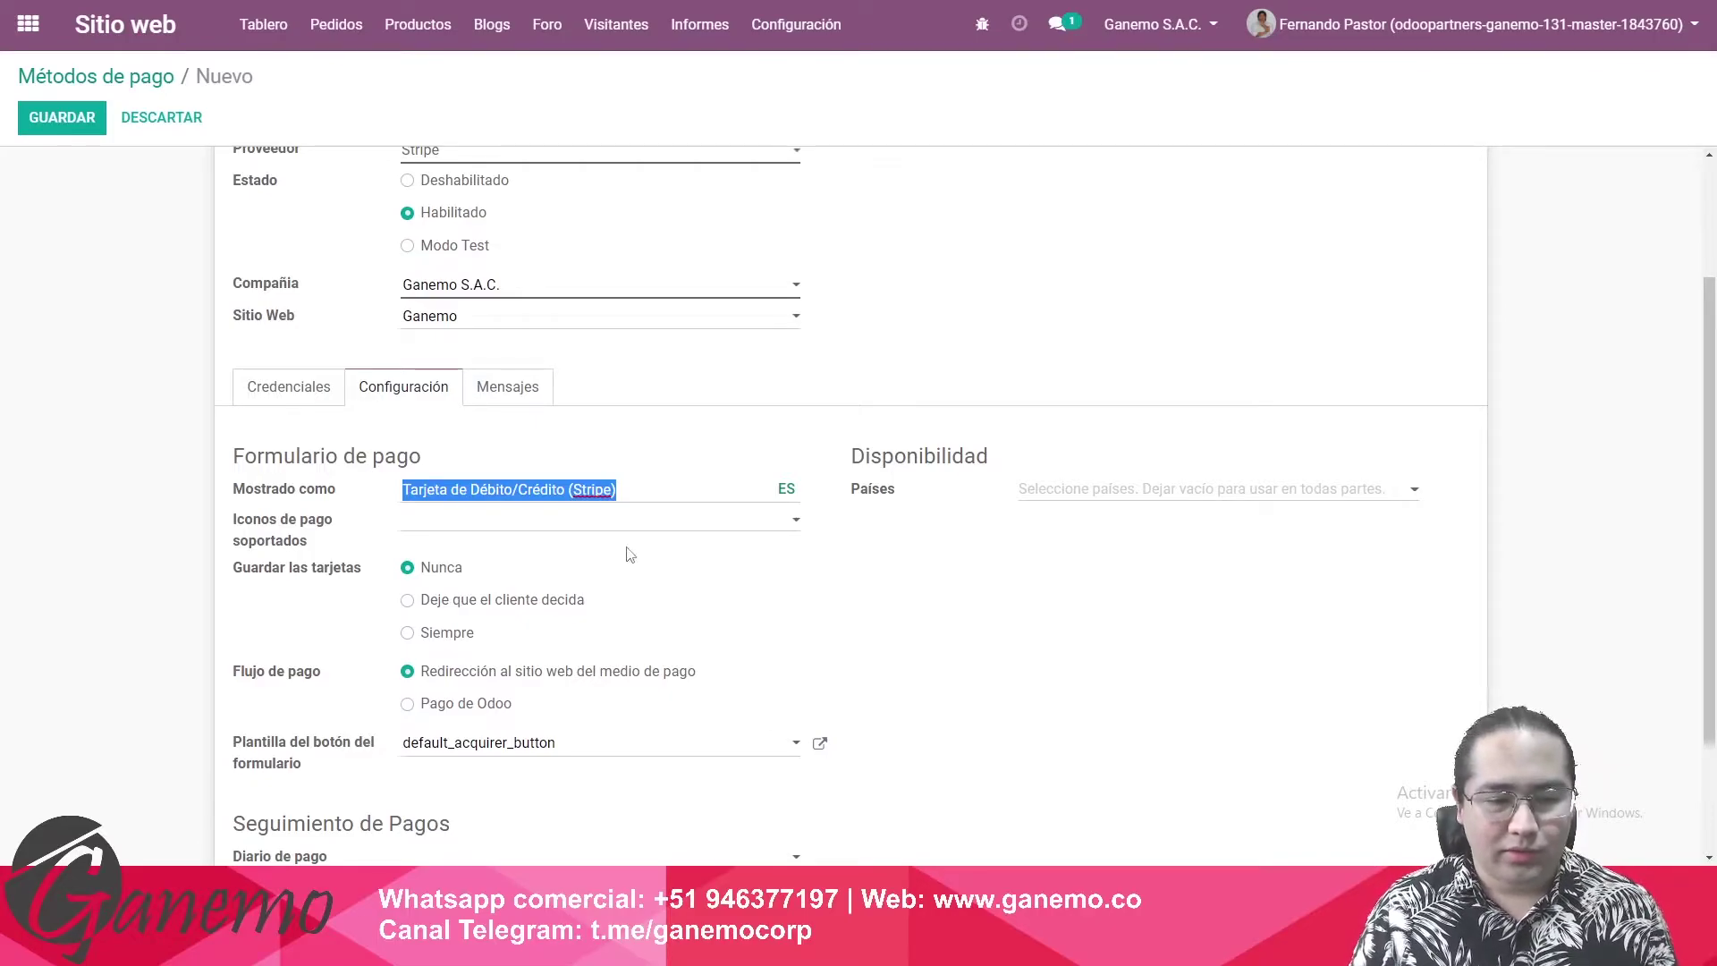
pyautogui.click(549, 490)
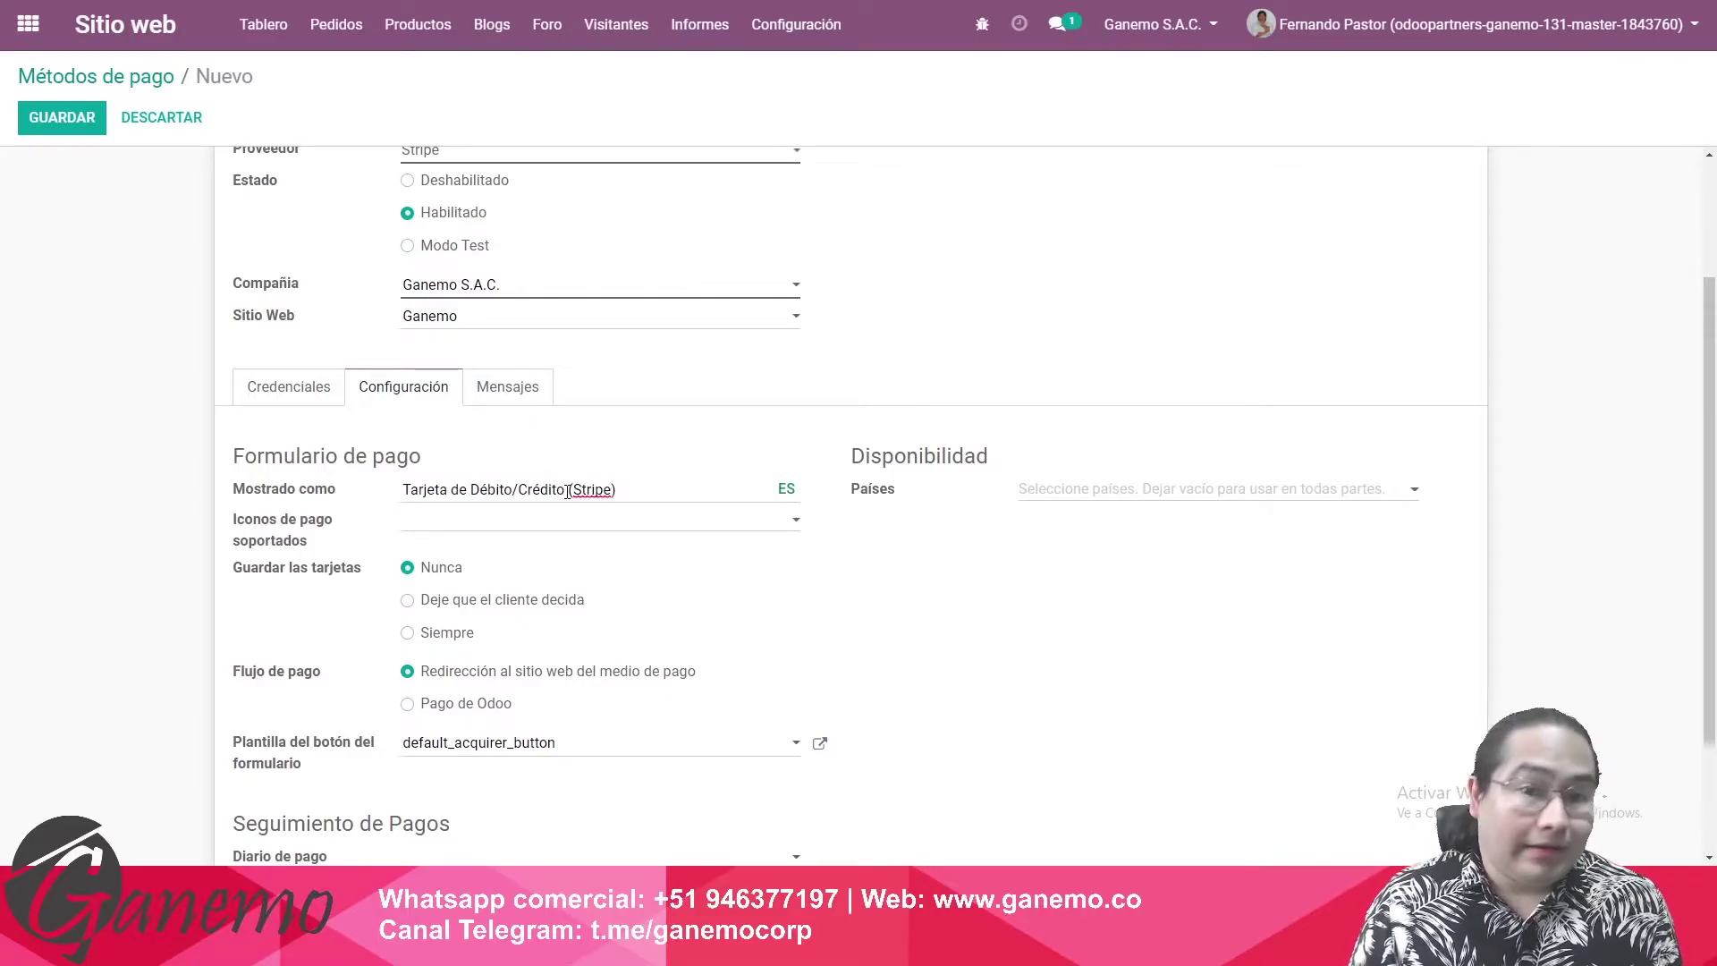
pyautogui.moveTo(568, 490); pyautogui.dragTo(383, 520)
pyautogui.click(450, 489)
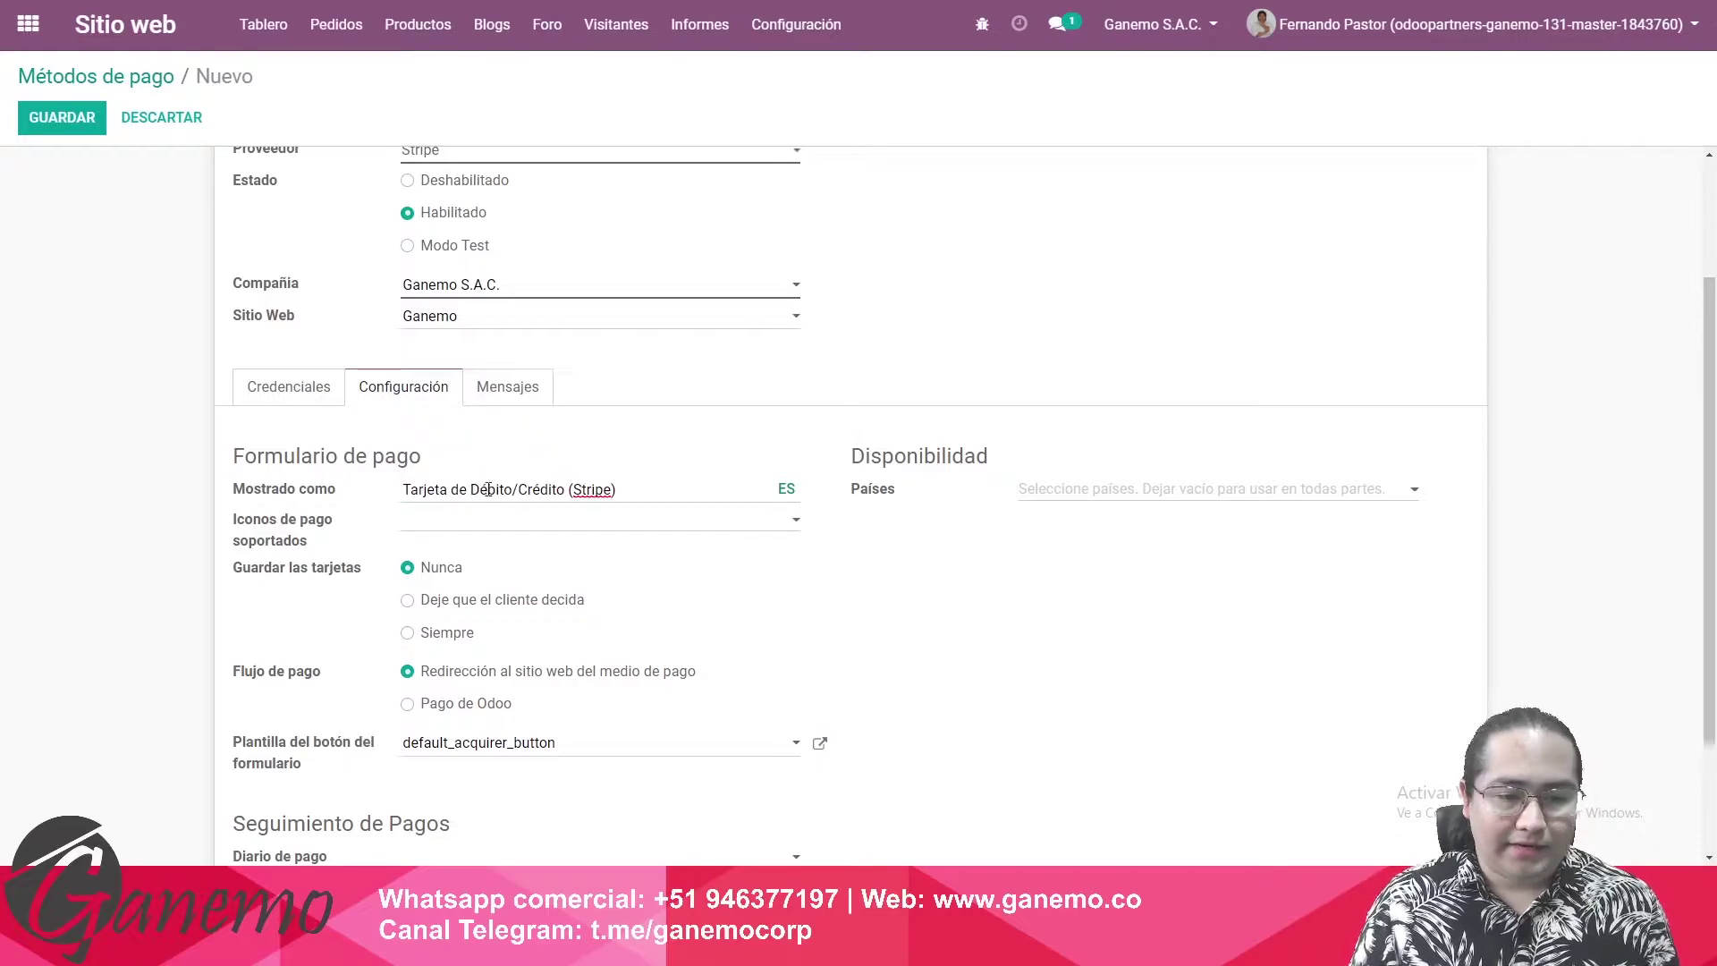
pyautogui.moveTo(488, 489); pyautogui.dragTo(434, 495)
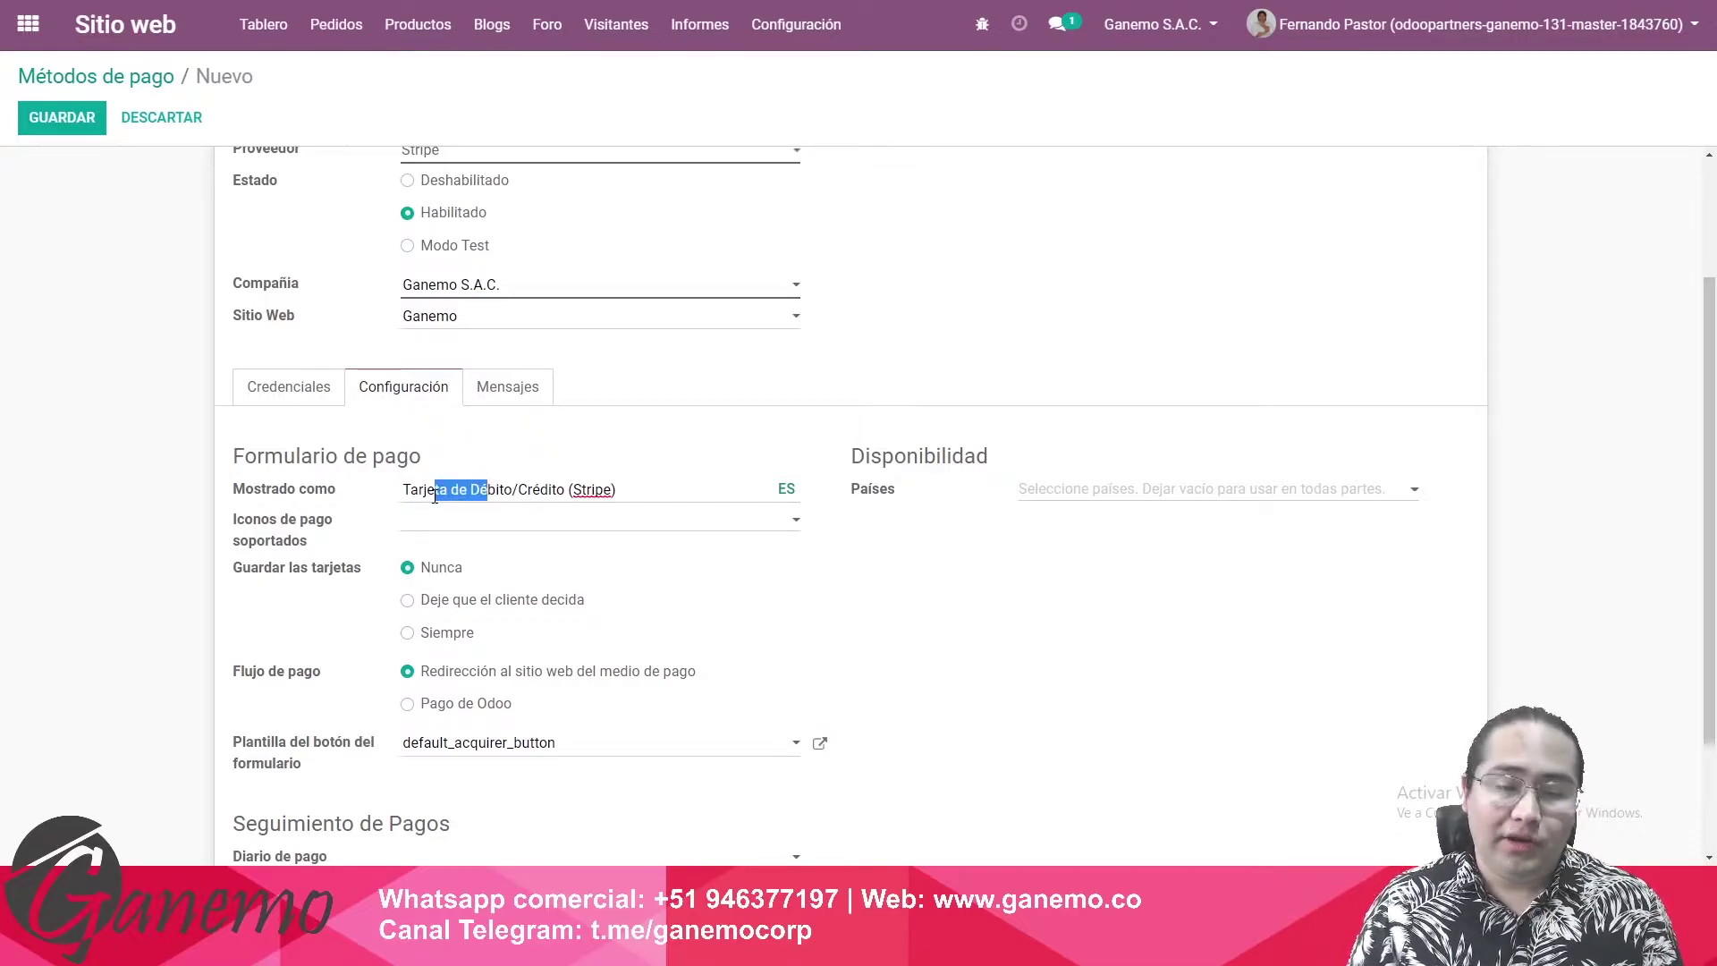
pyautogui.click(557, 491)
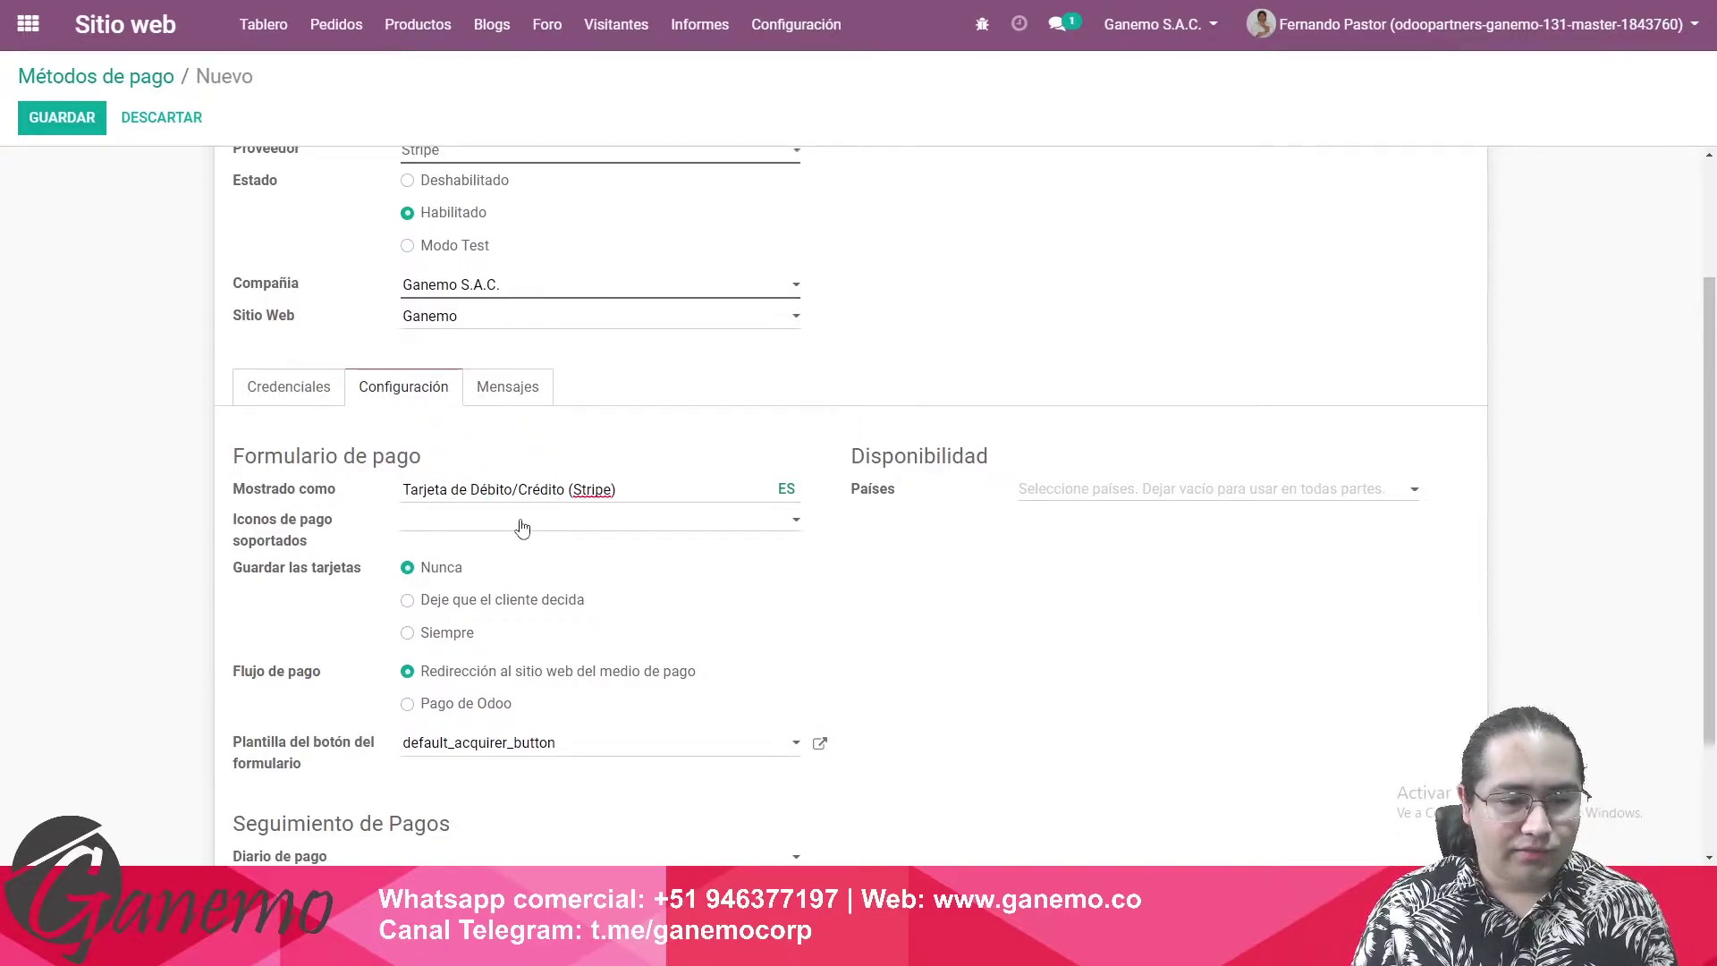
# Add VISA, American Express, MasterCard and Diners Club International as the payment method's supported payment icons
pyautogui.click(524, 529)
pyautogui.click(503, 556)
pyautogui.click(585, 526)
pyautogui.click(573, 555)
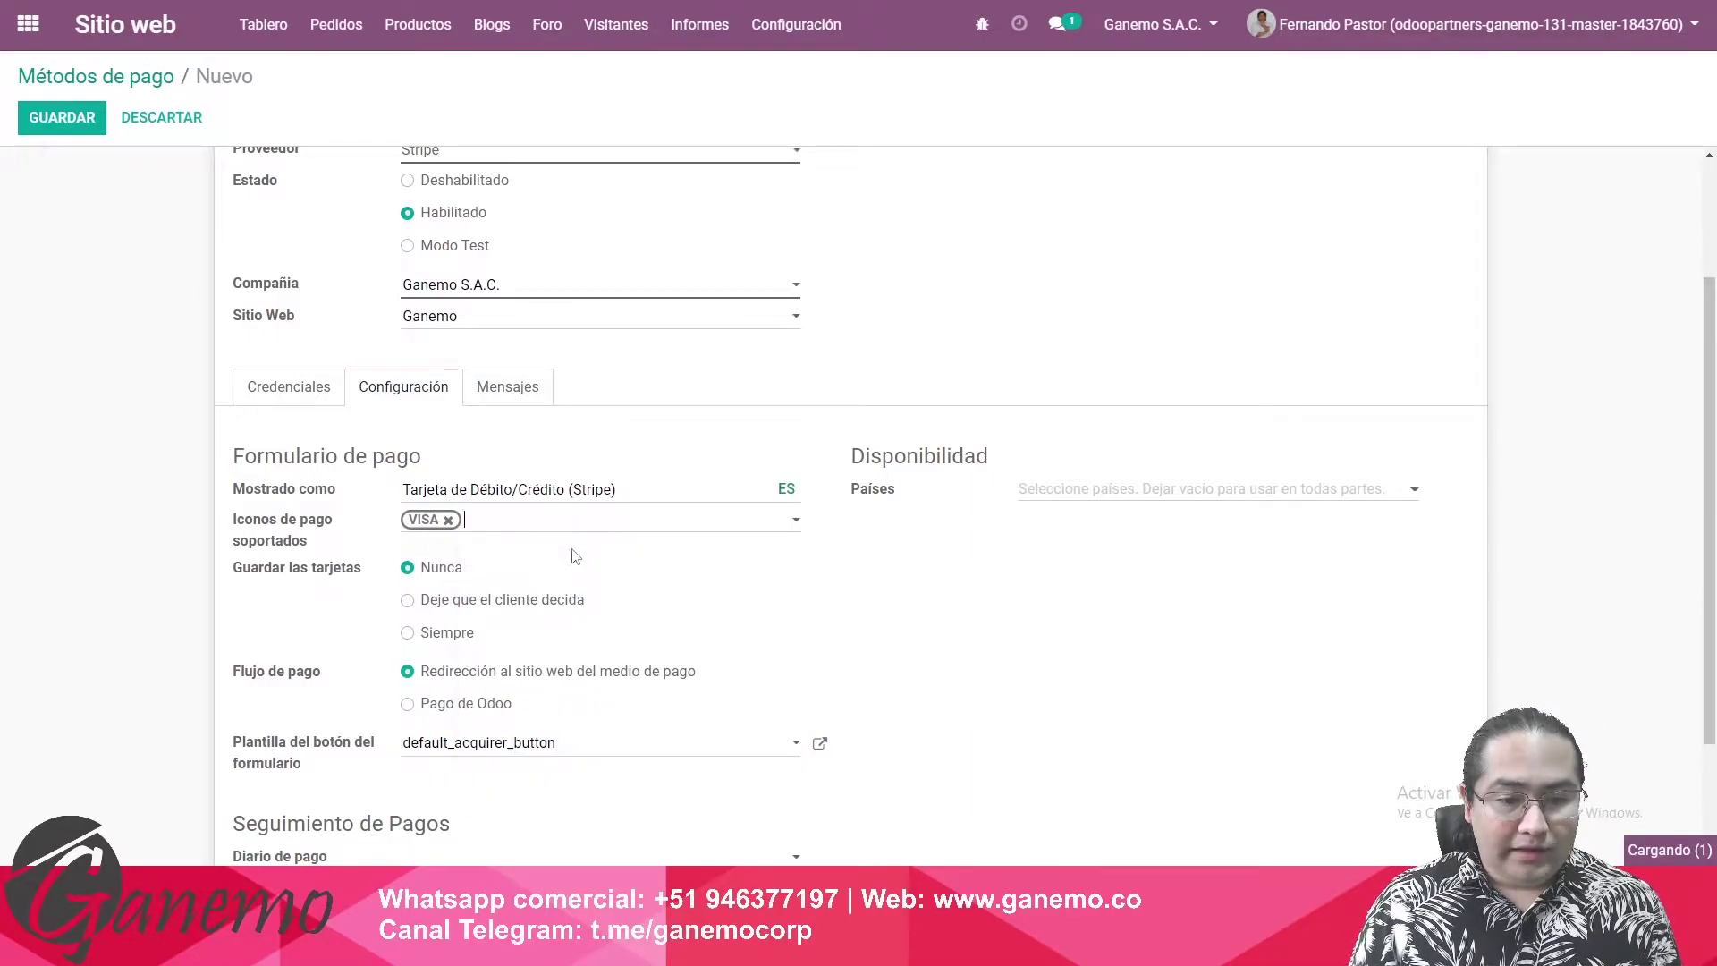
pyautogui.click(644, 523)
pyautogui.click(682, 685)
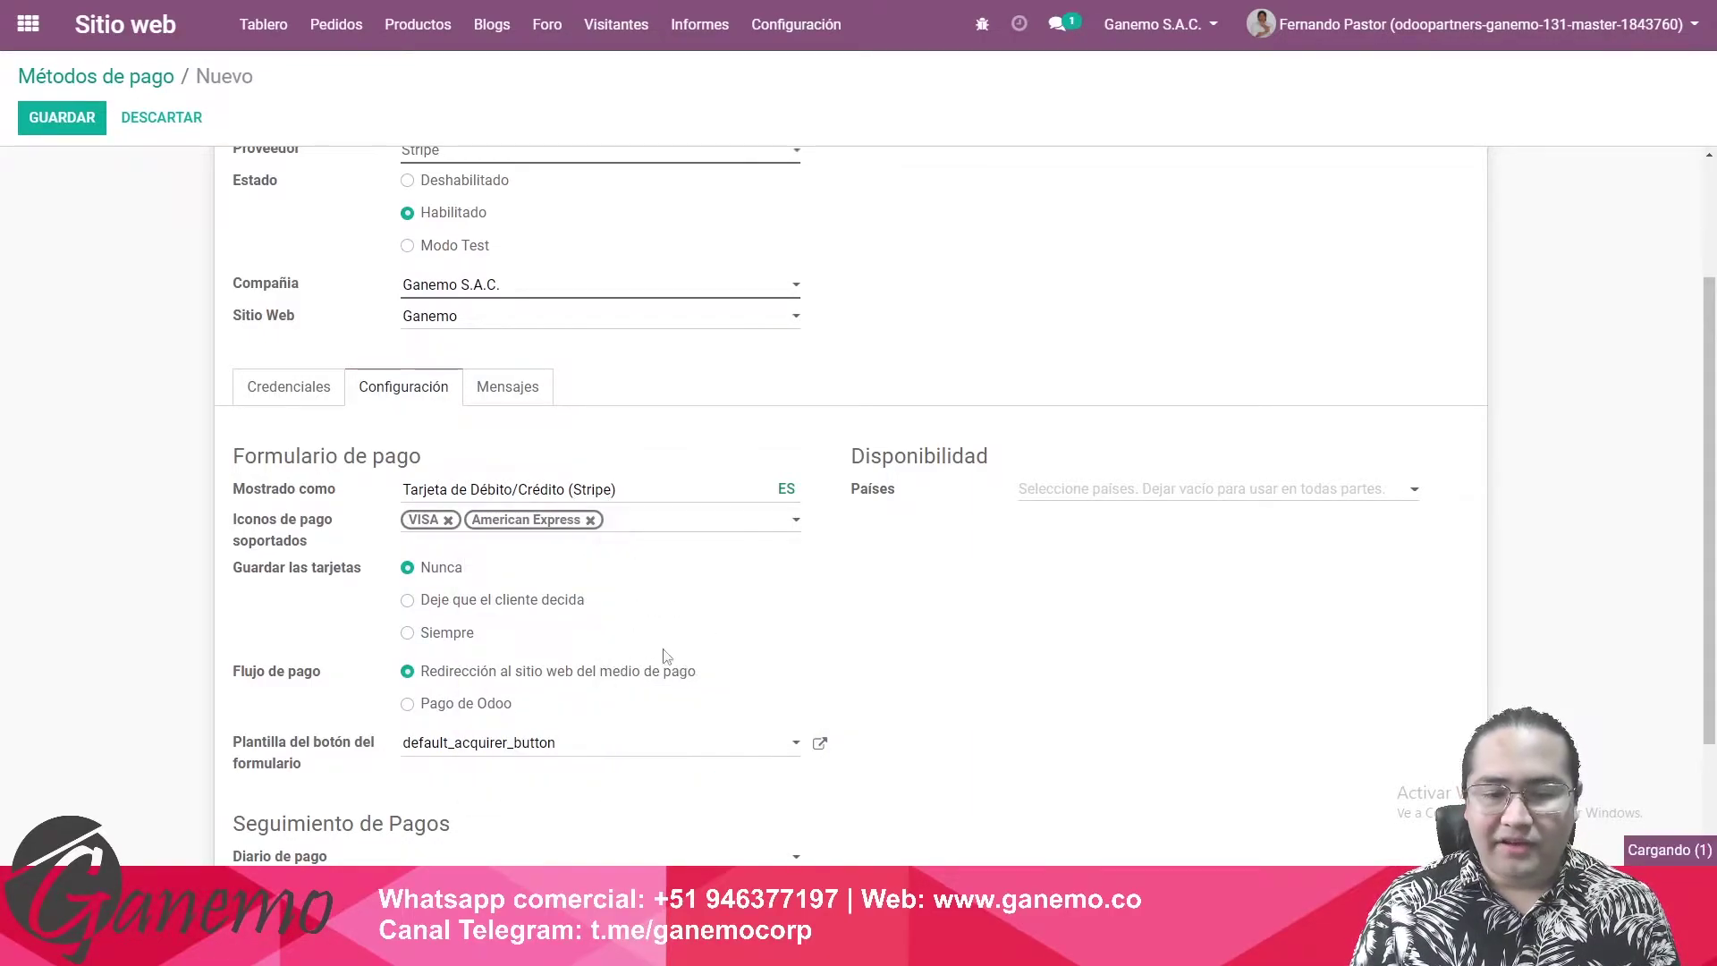
pyautogui.click(744, 548)
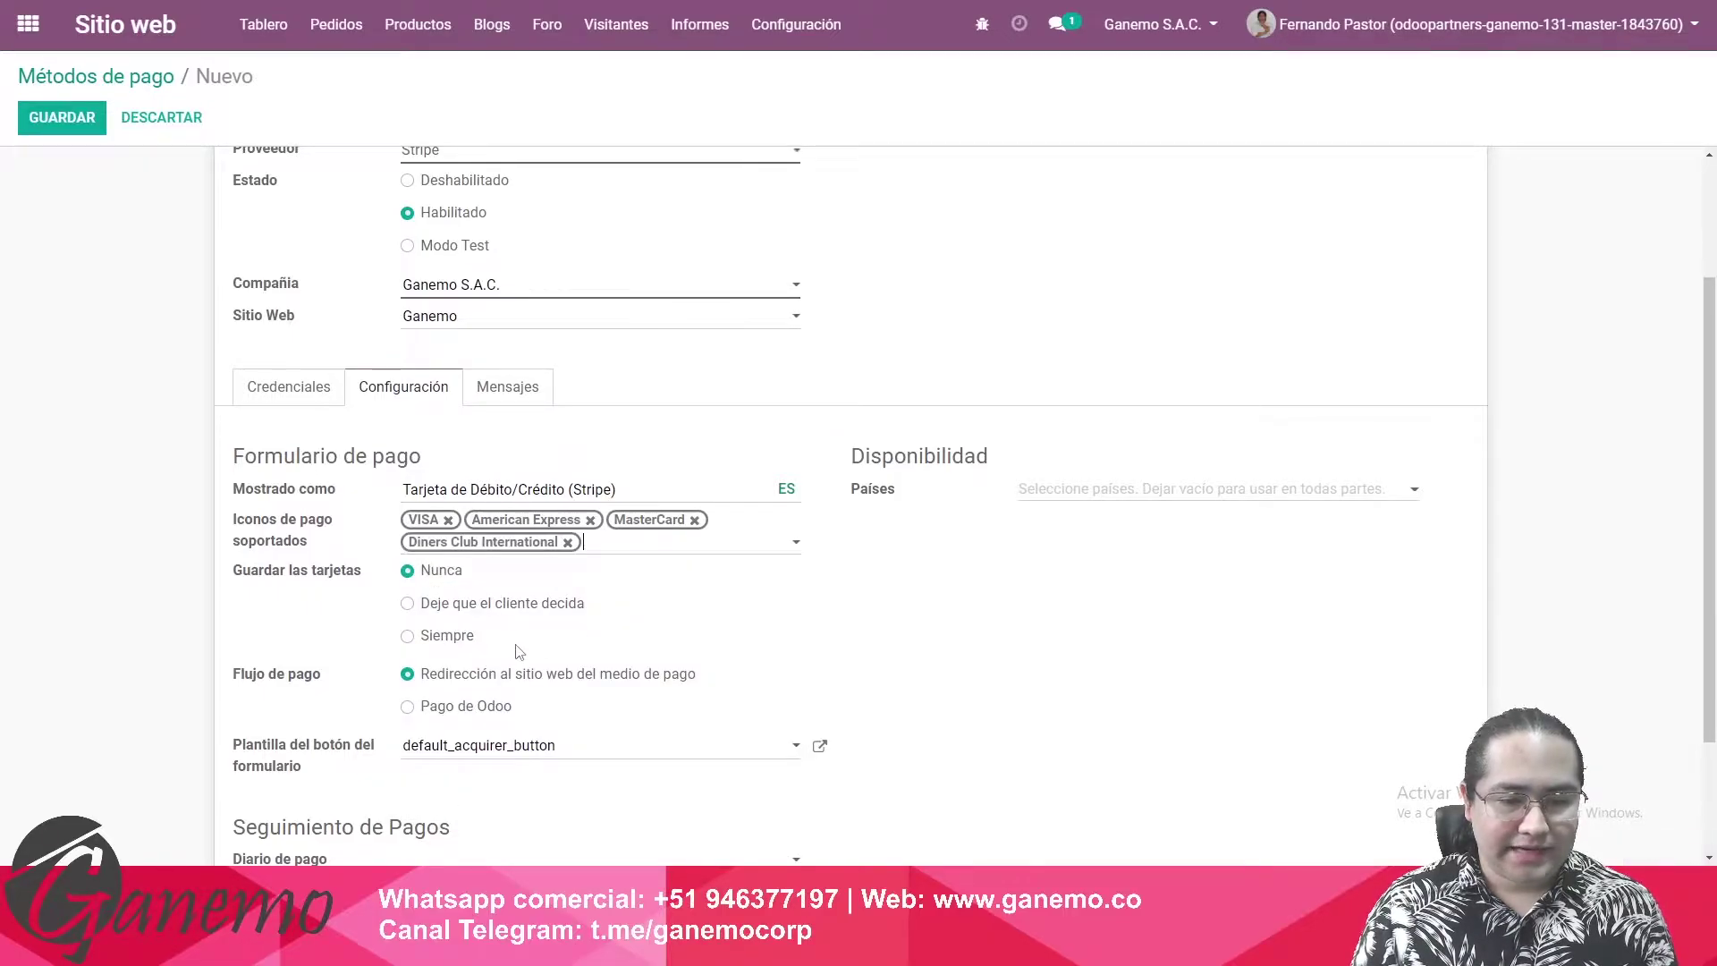
# Set Guardar las tarjetas to "Deje que el cliente decida" for the payment method
pyautogui.scroll(-1, 616, 554)
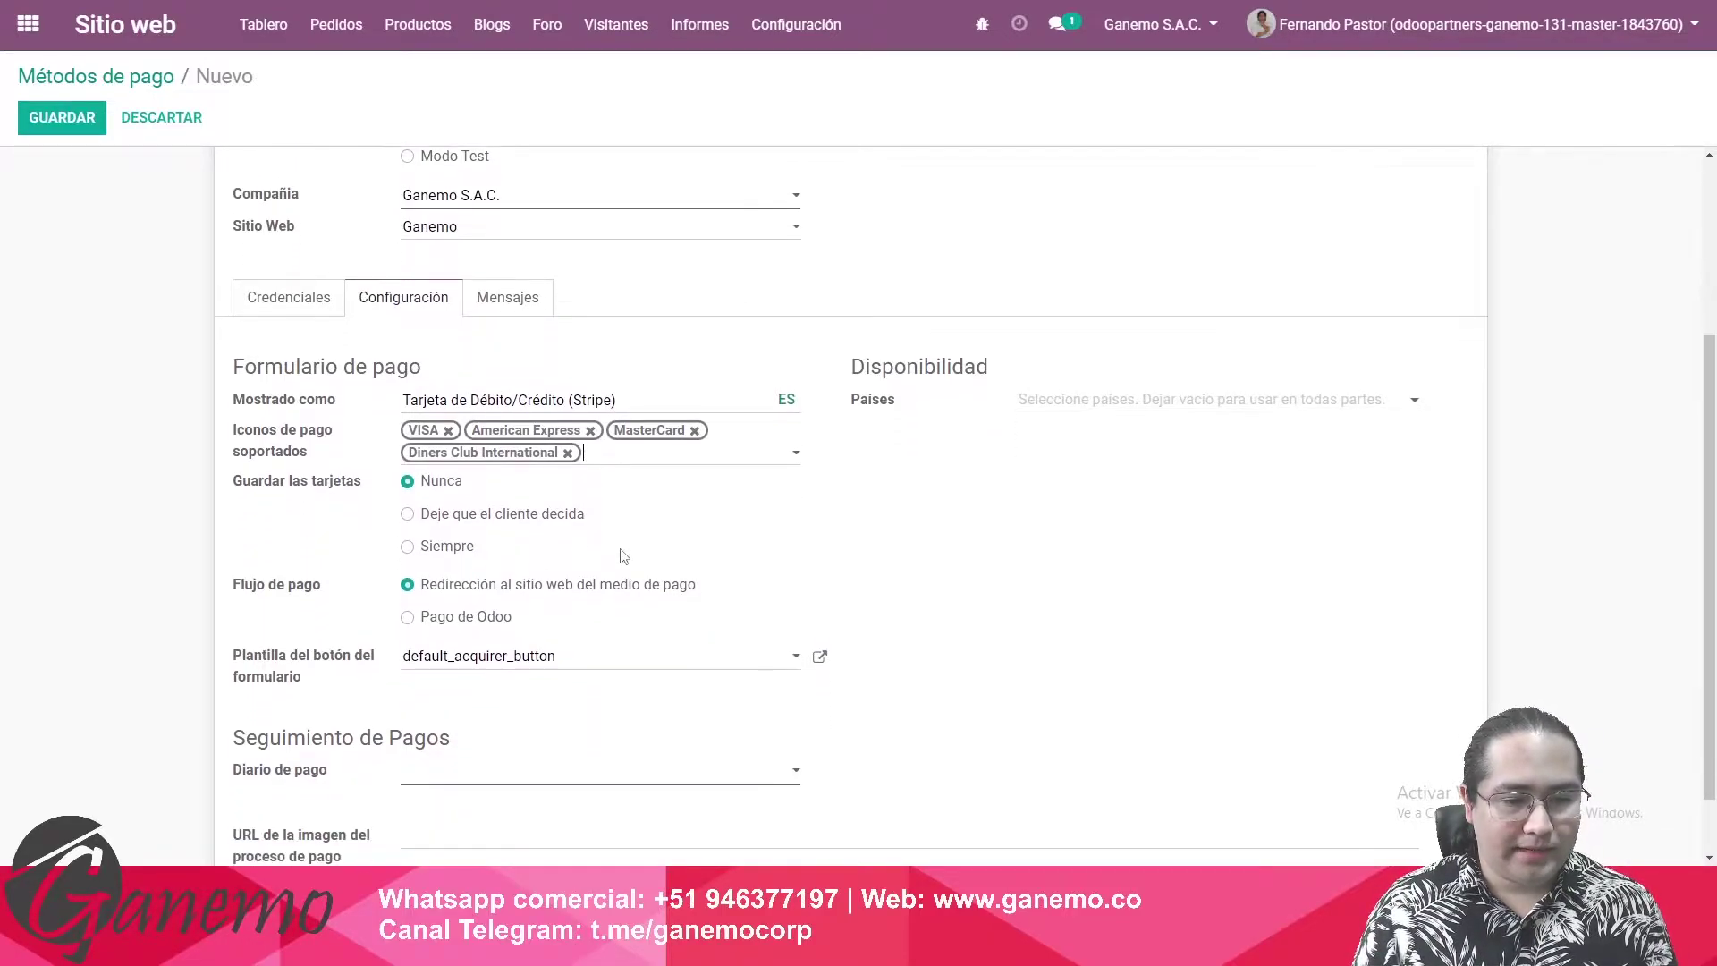
pyautogui.moveTo(243, 486); pyautogui.dragTo(361, 495)
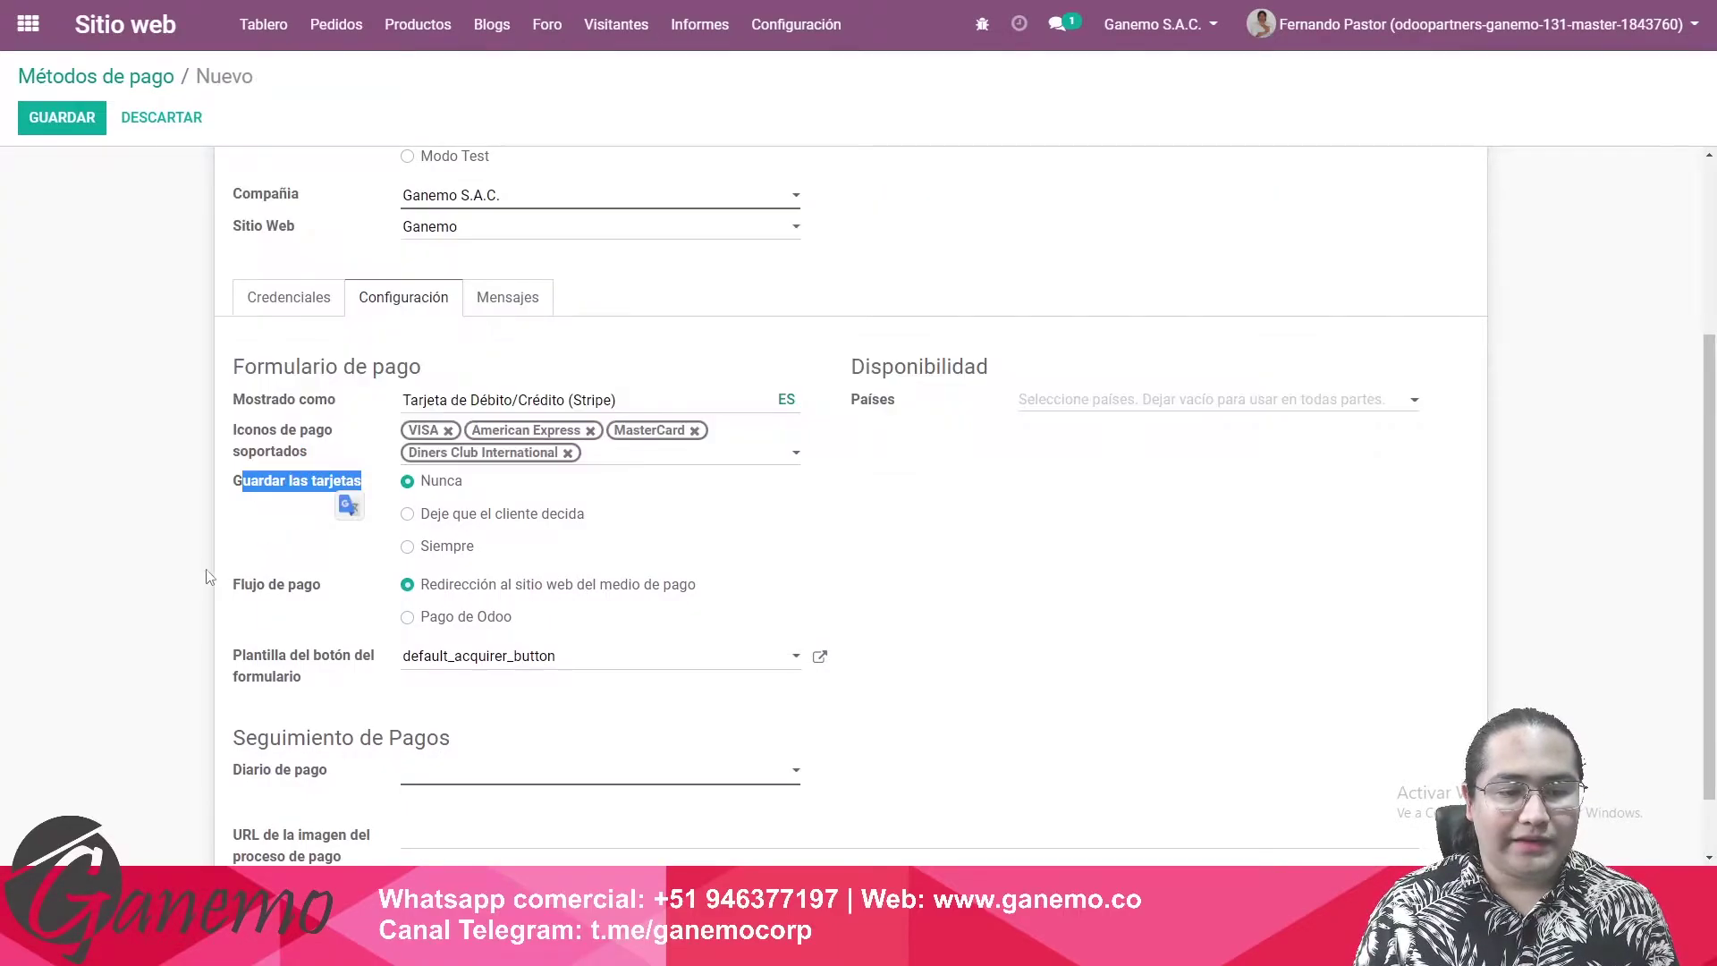
pyautogui.click(205, 573)
pyautogui.click(408, 518)
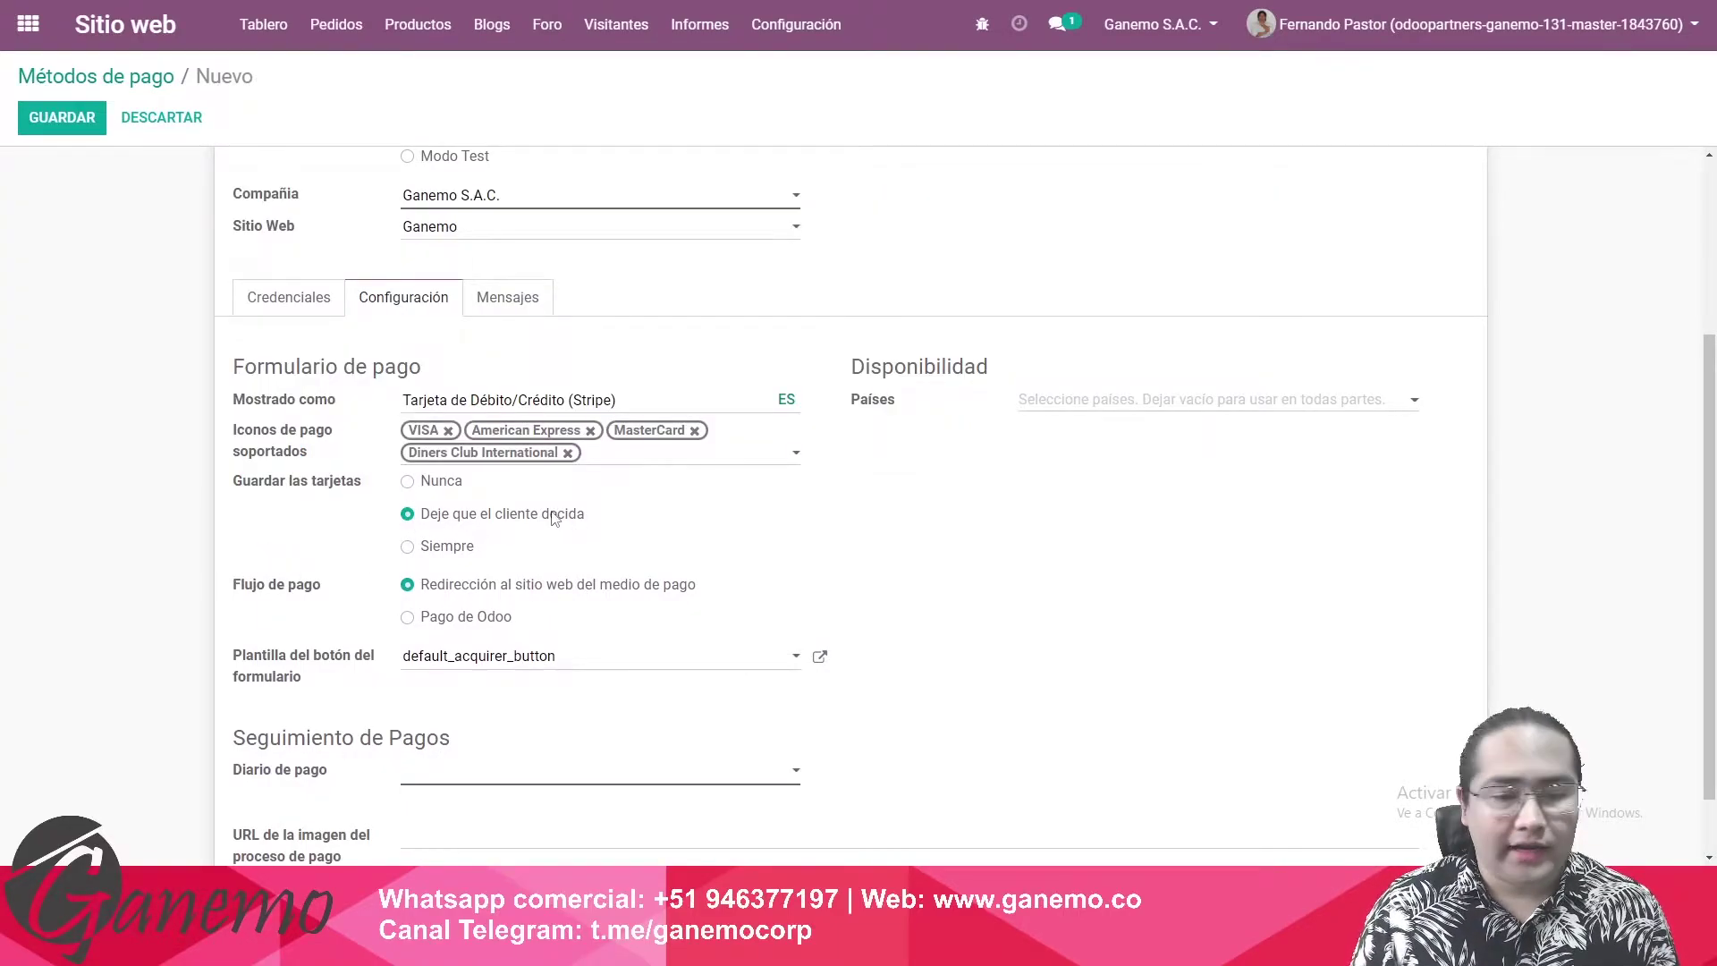
pyautogui.scroll(-1, 613, 510)
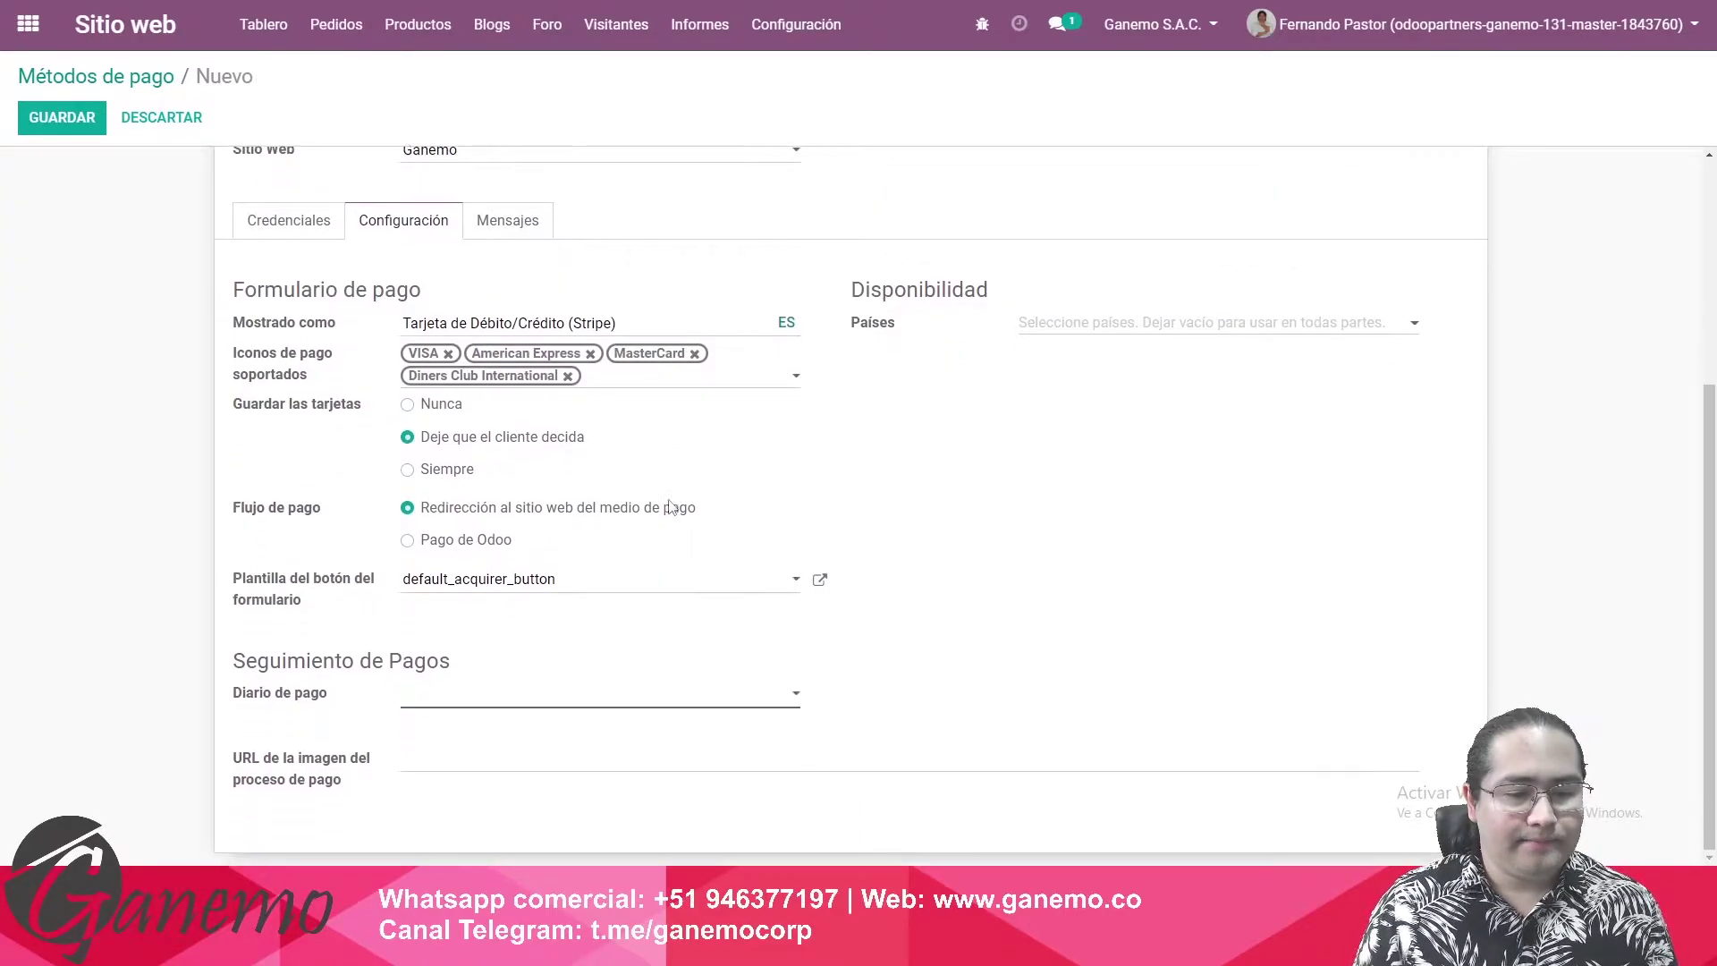
pyautogui.click(408, 405)
pyautogui.click(408, 439)
pyautogui.click(408, 470)
pyautogui.click(407, 438)
pyautogui.scroll(3, 563, 414)
pyautogui.scroll(1, 563, 414)
pyautogui.moveTo(453, 214); pyautogui.dragTo(191, 255)
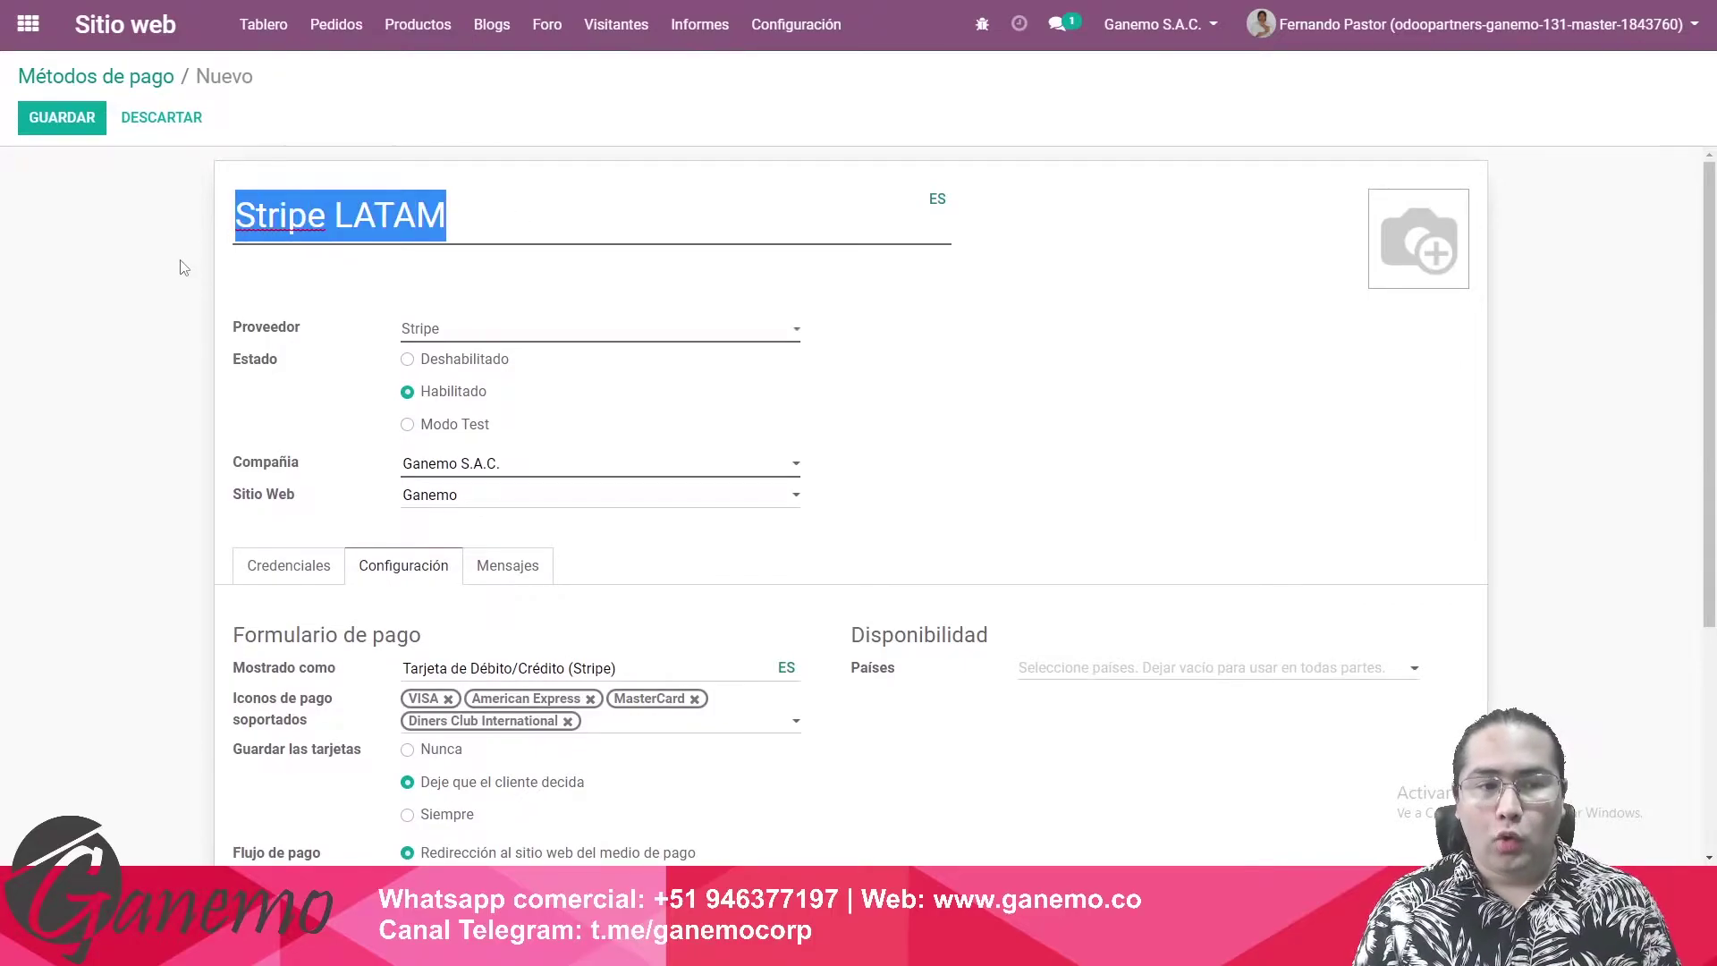
pyautogui.click(176, 329)
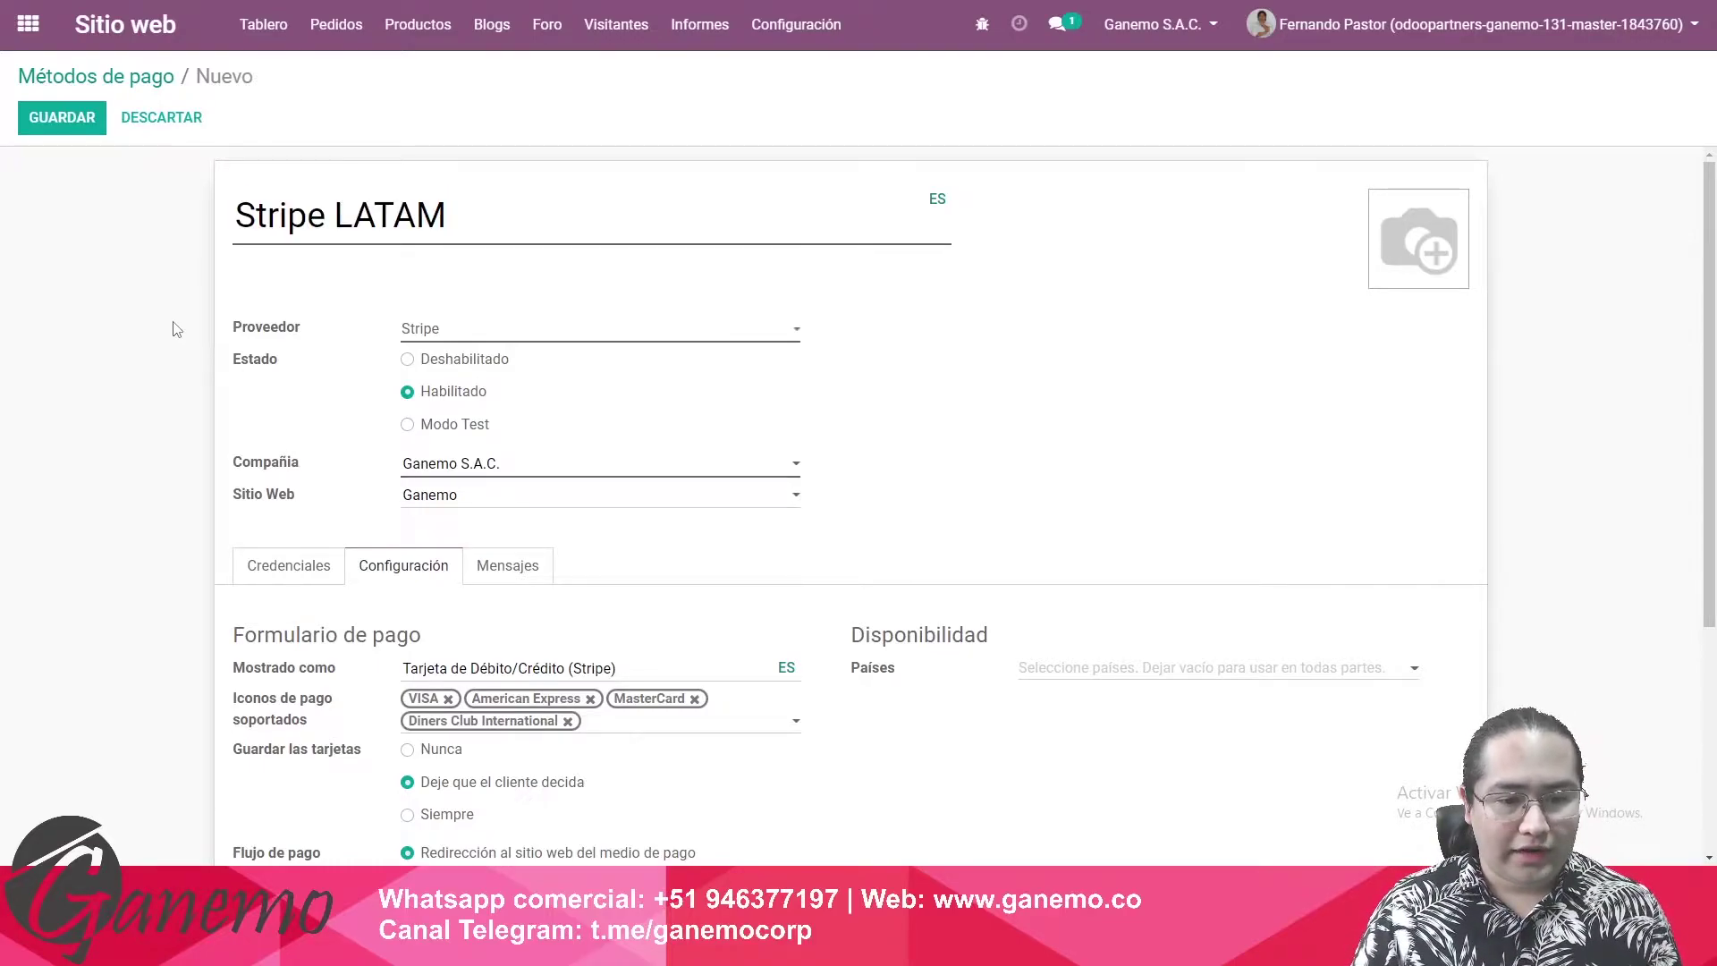
# Find the Stripe (PEN) journal by searching "stri" and assign it as the Diario de pago
pyautogui.scroll(-4, 309, 438)
pyautogui.click(436, 707)
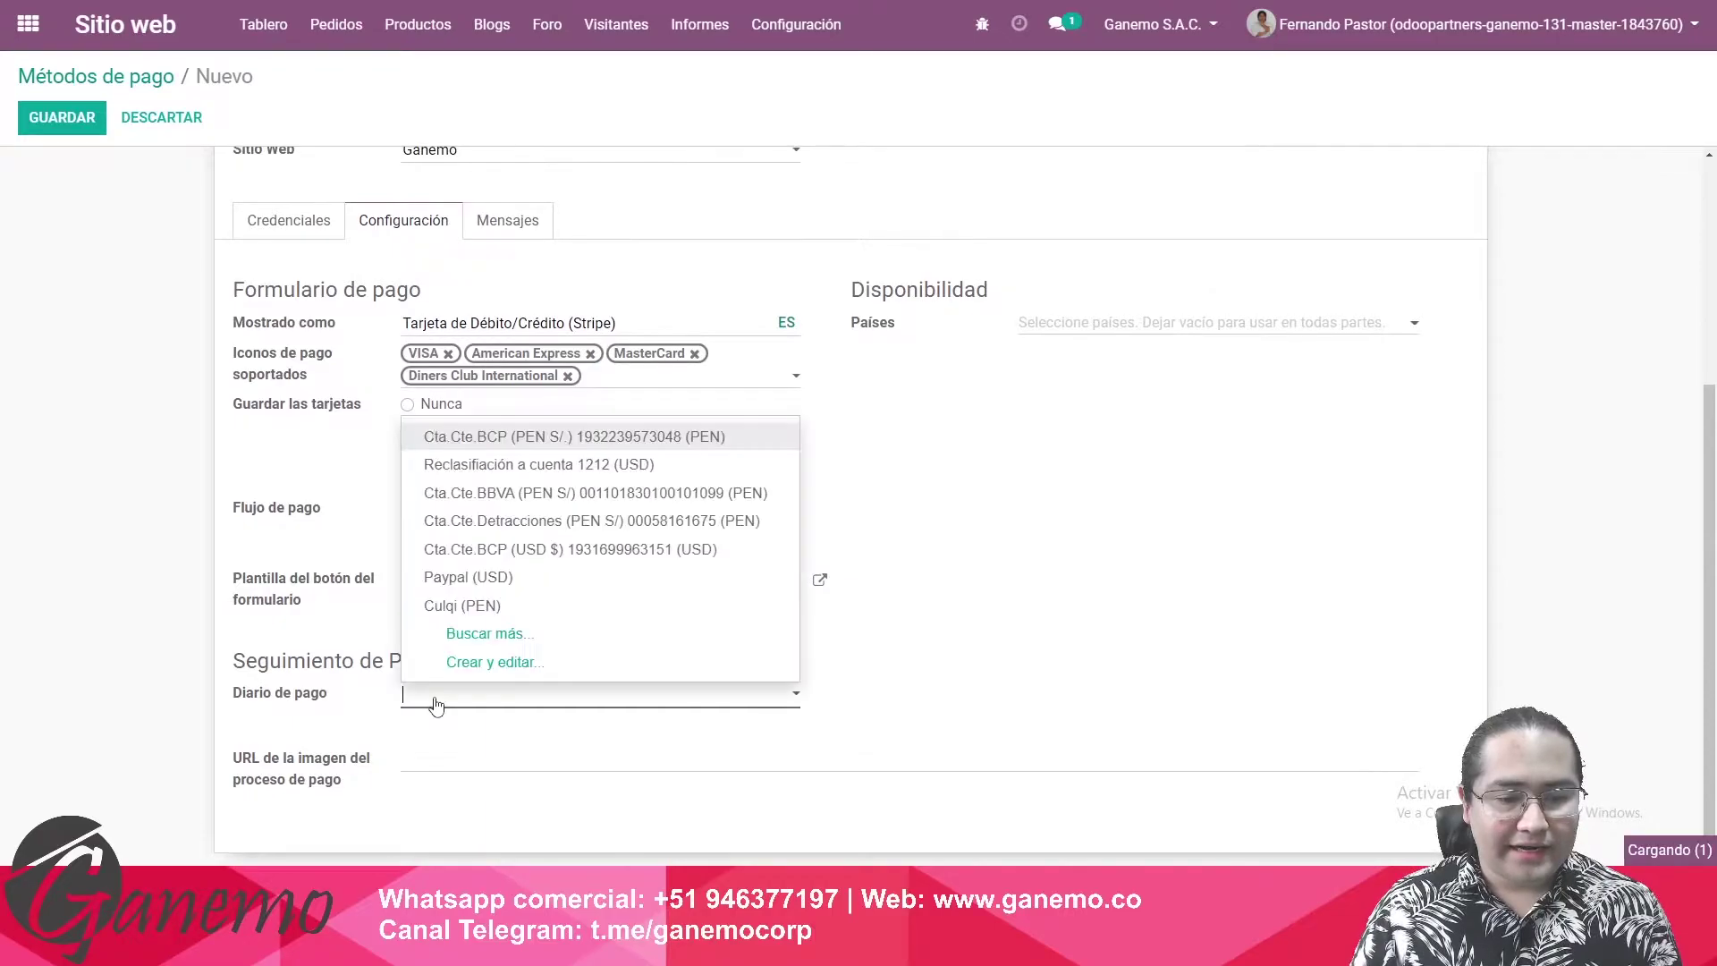
pyautogui.write('stri')
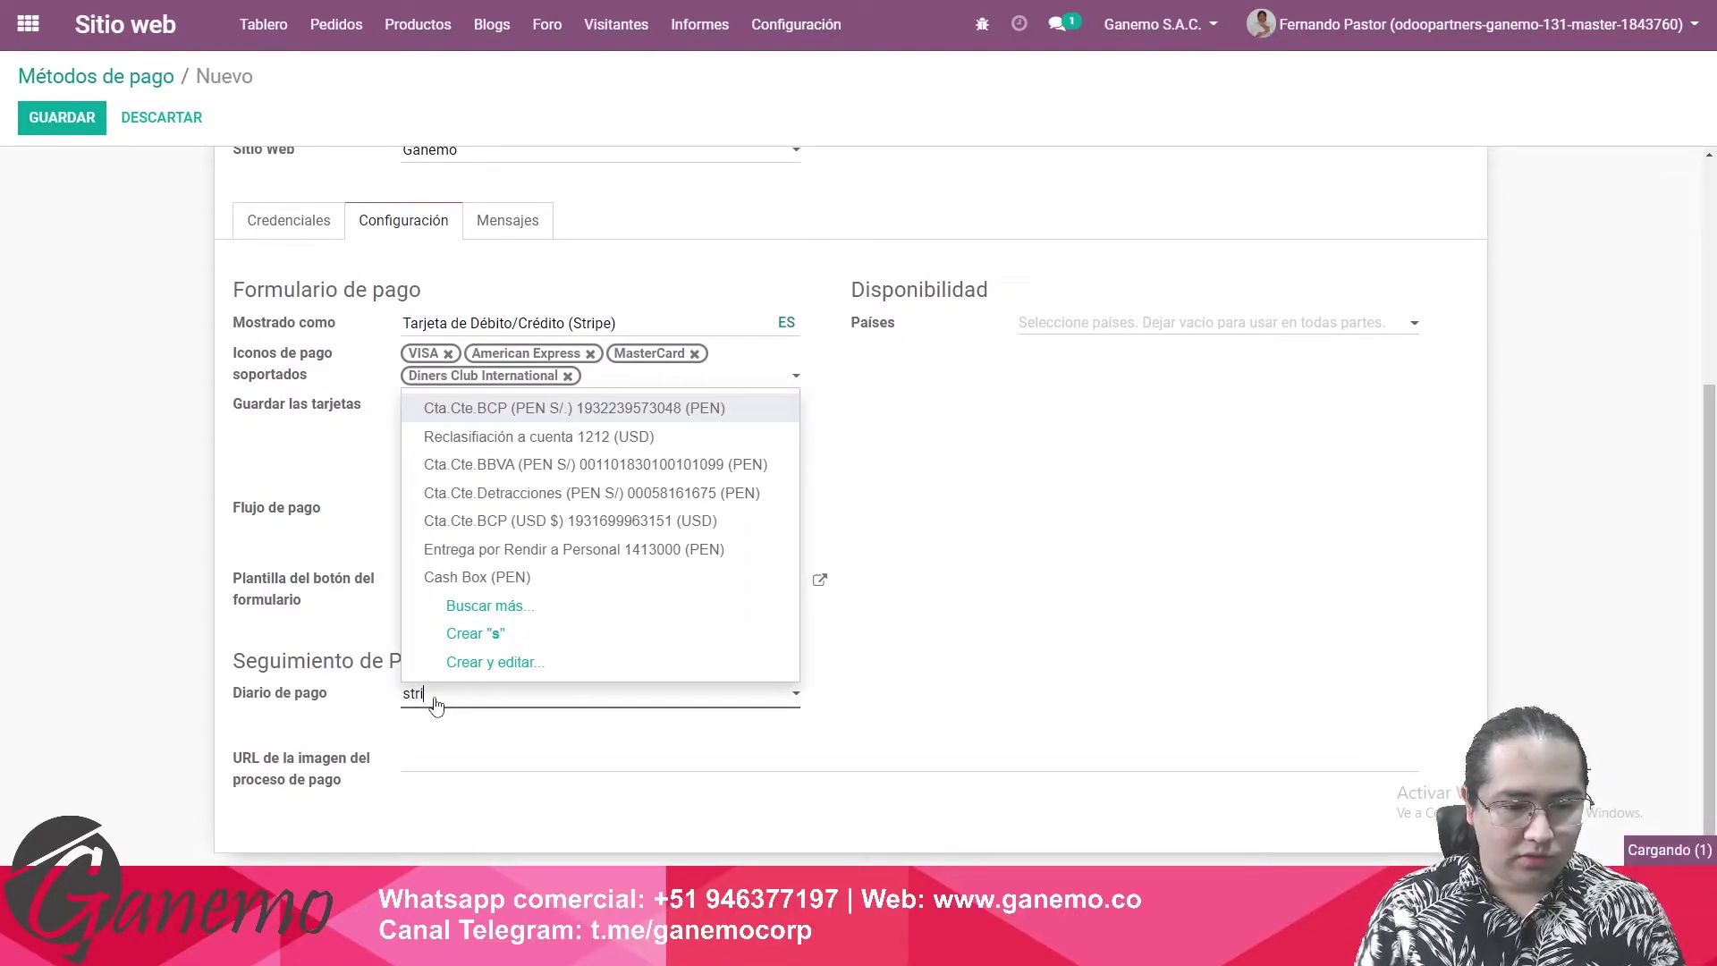
pyautogui.press('Return')
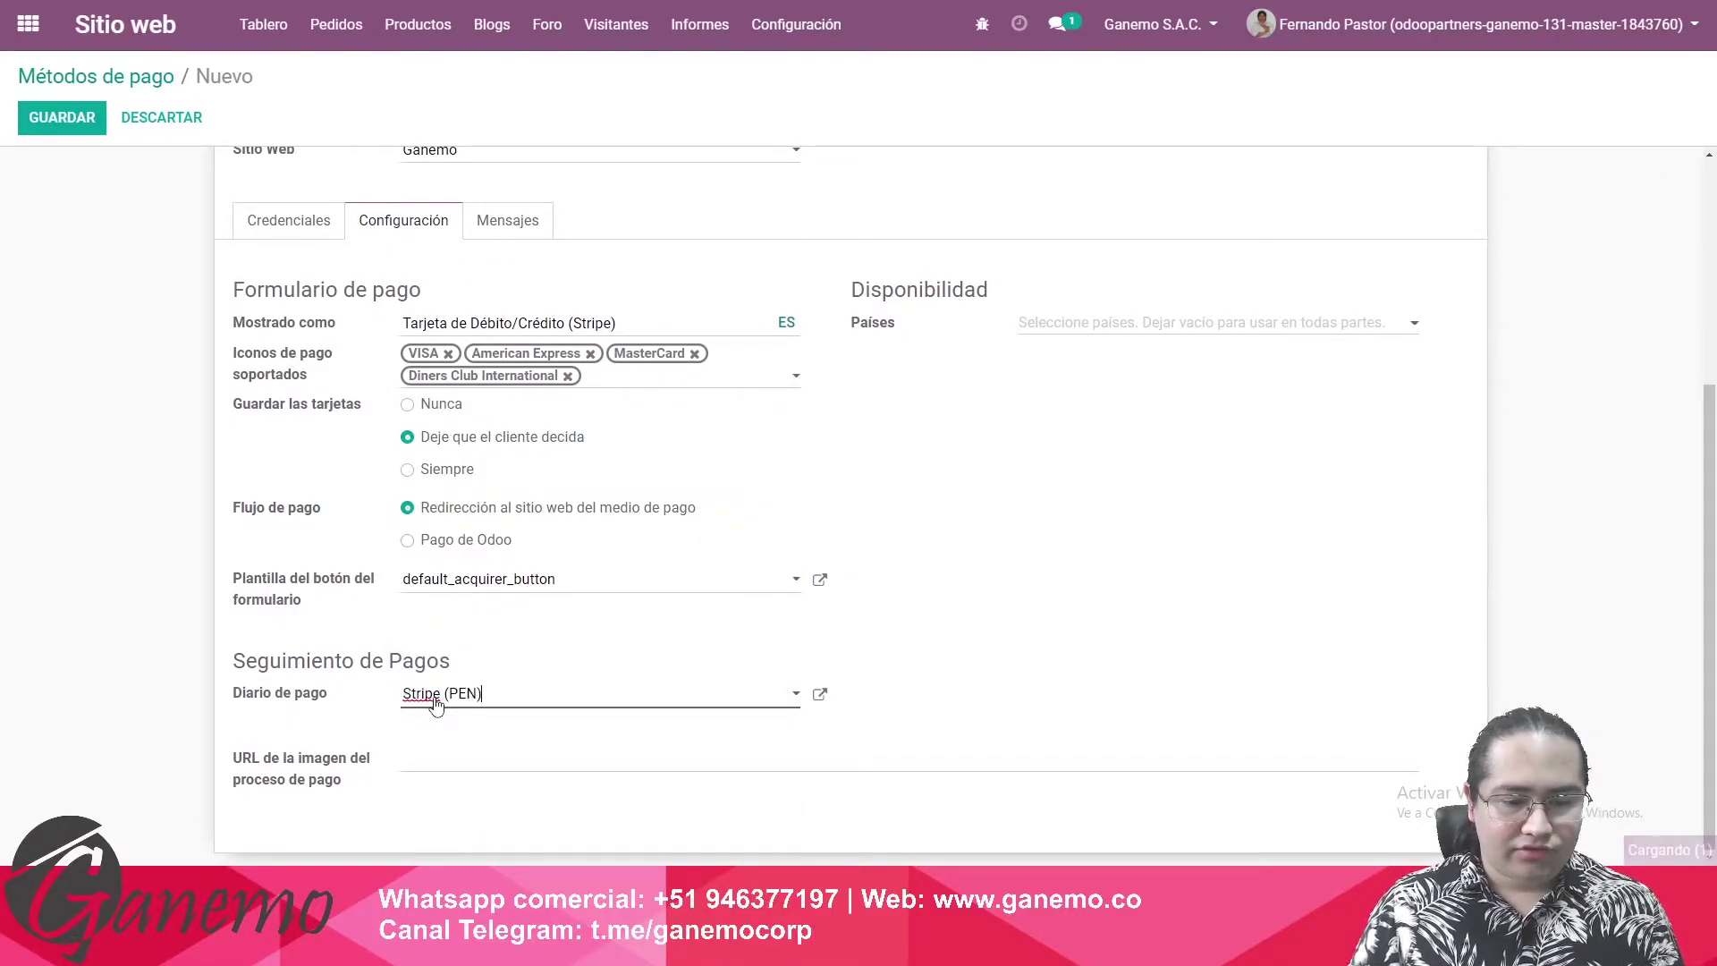
# Open the Stripe payment journal's details and set its Moneda to USD in the accounting entries settings
pyautogui.click(821, 695)
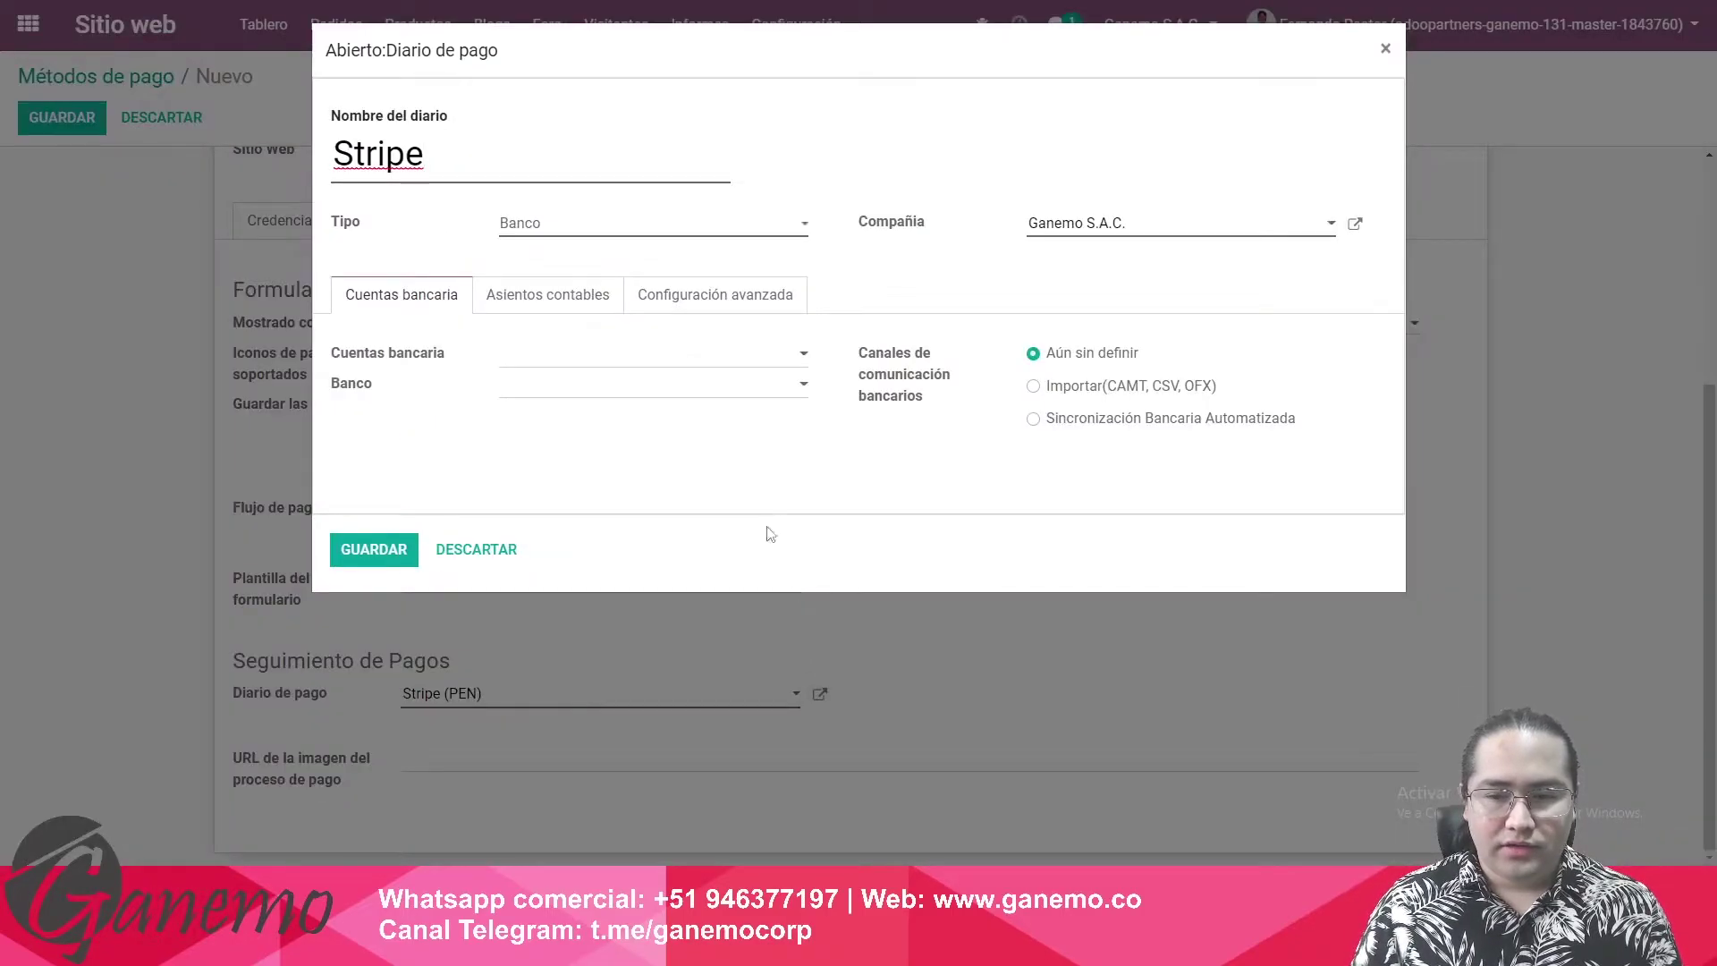
pyautogui.click(561, 298)
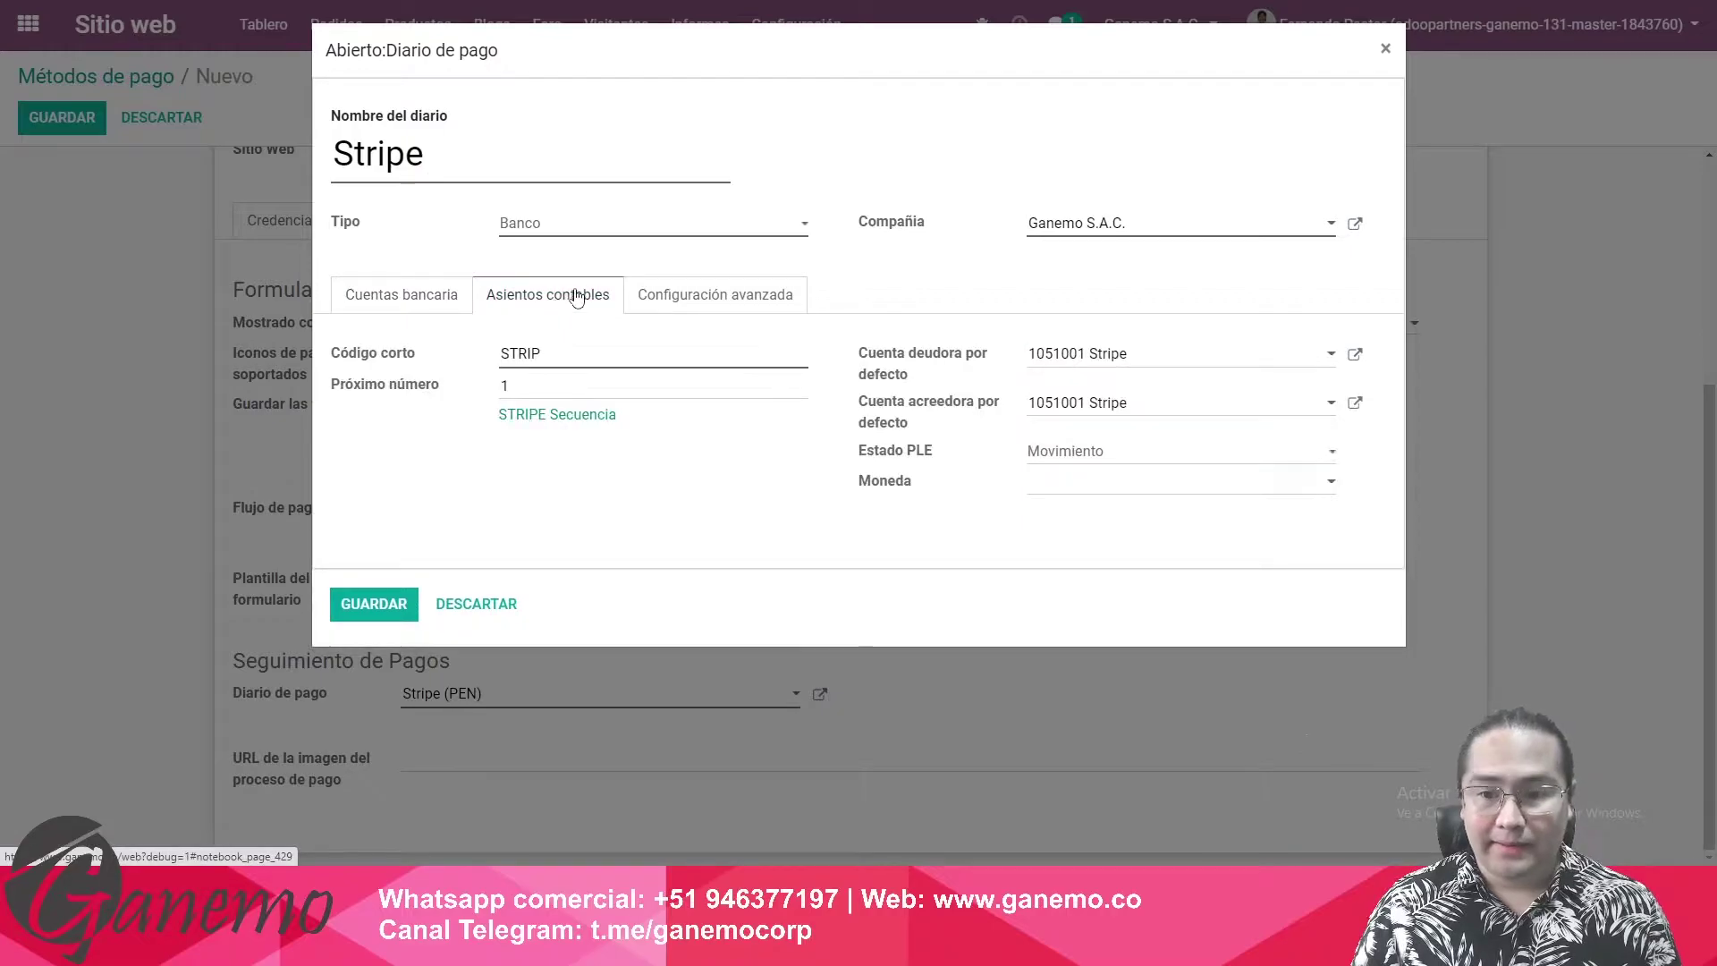
pyautogui.click(1083, 488)
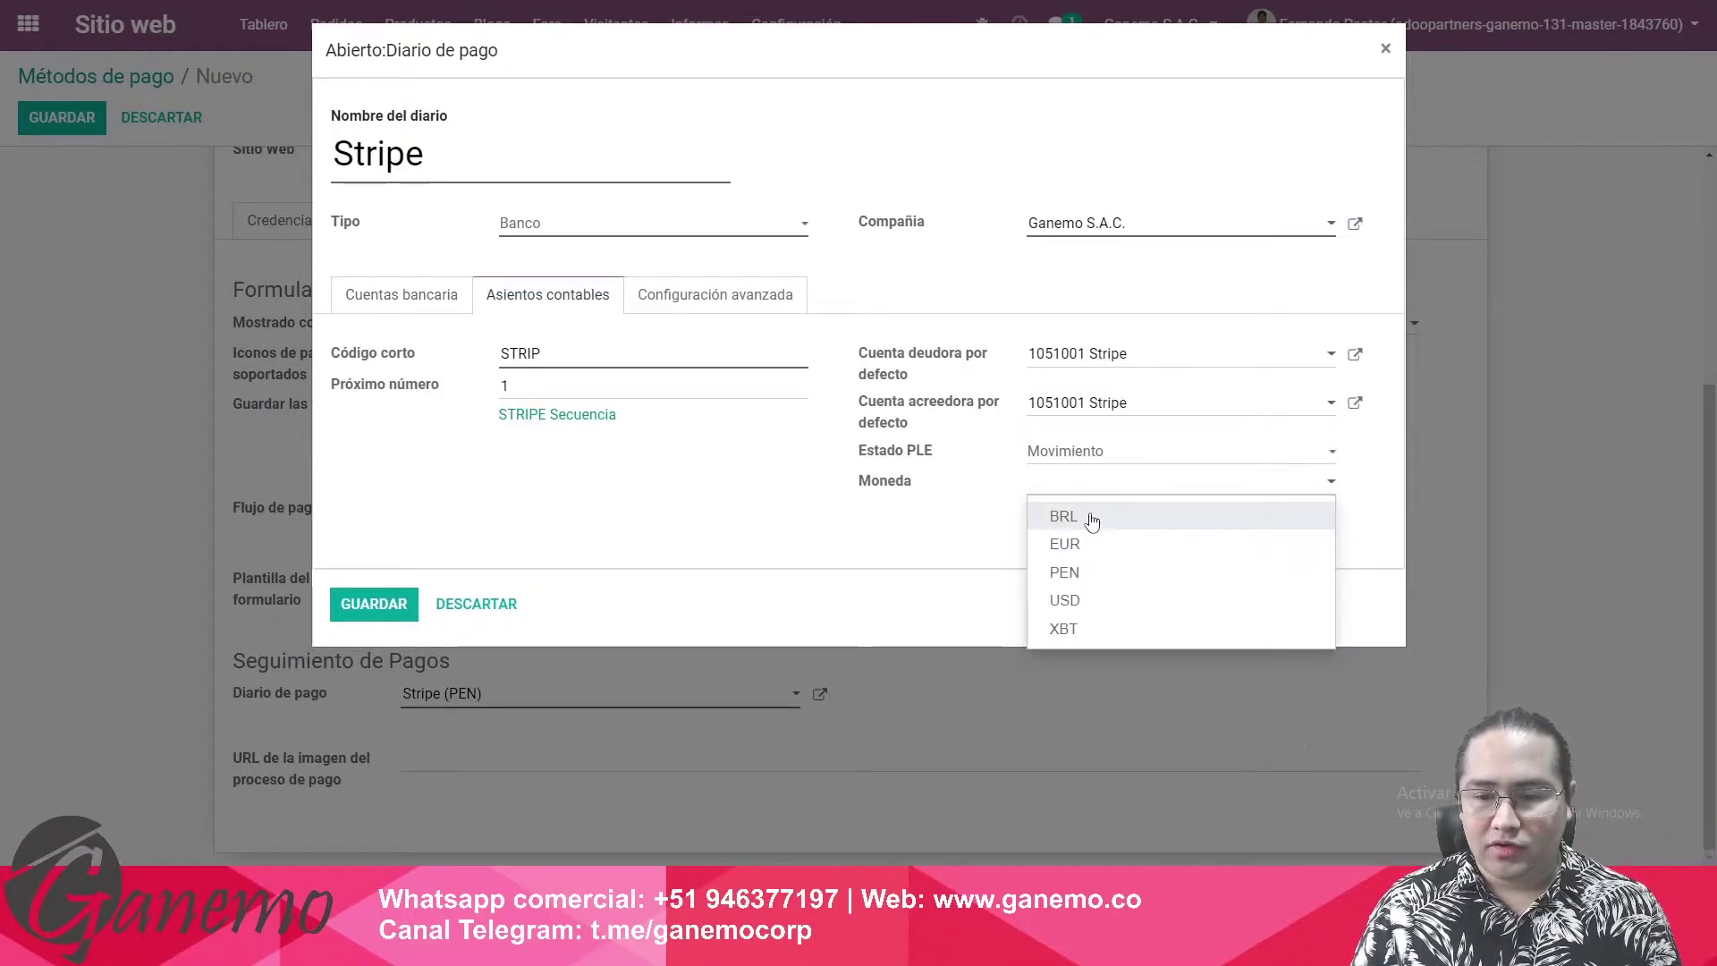
pyautogui.click(1082, 600)
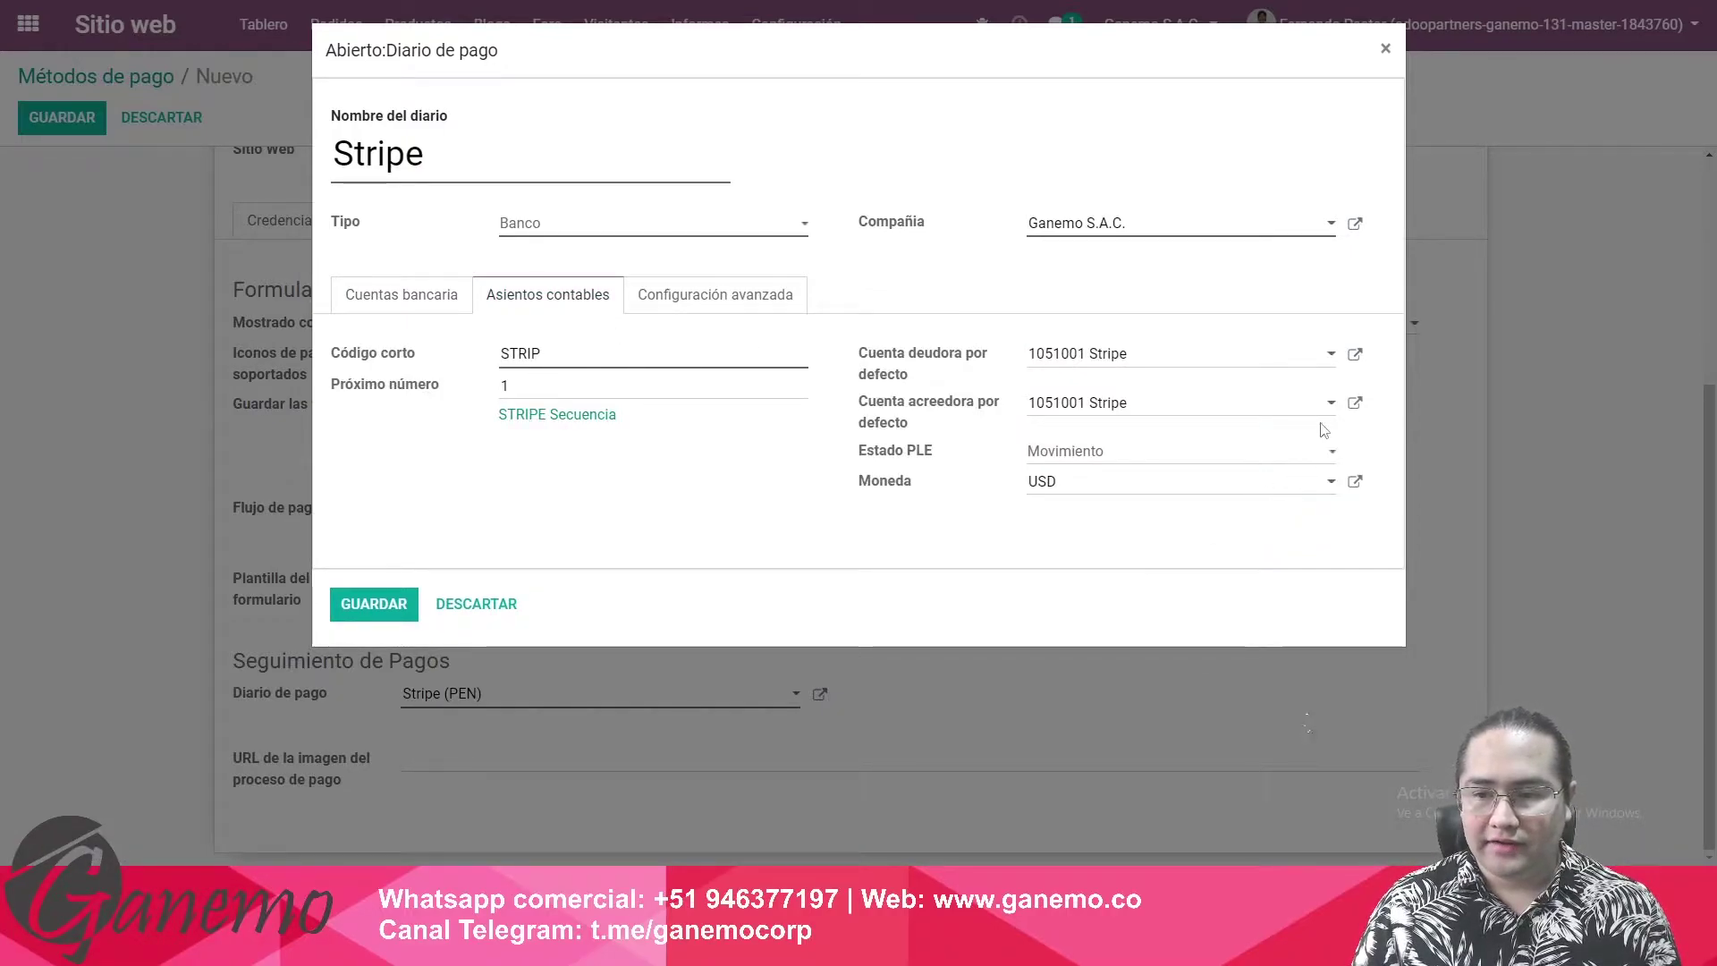
pyautogui.click(1356, 356)
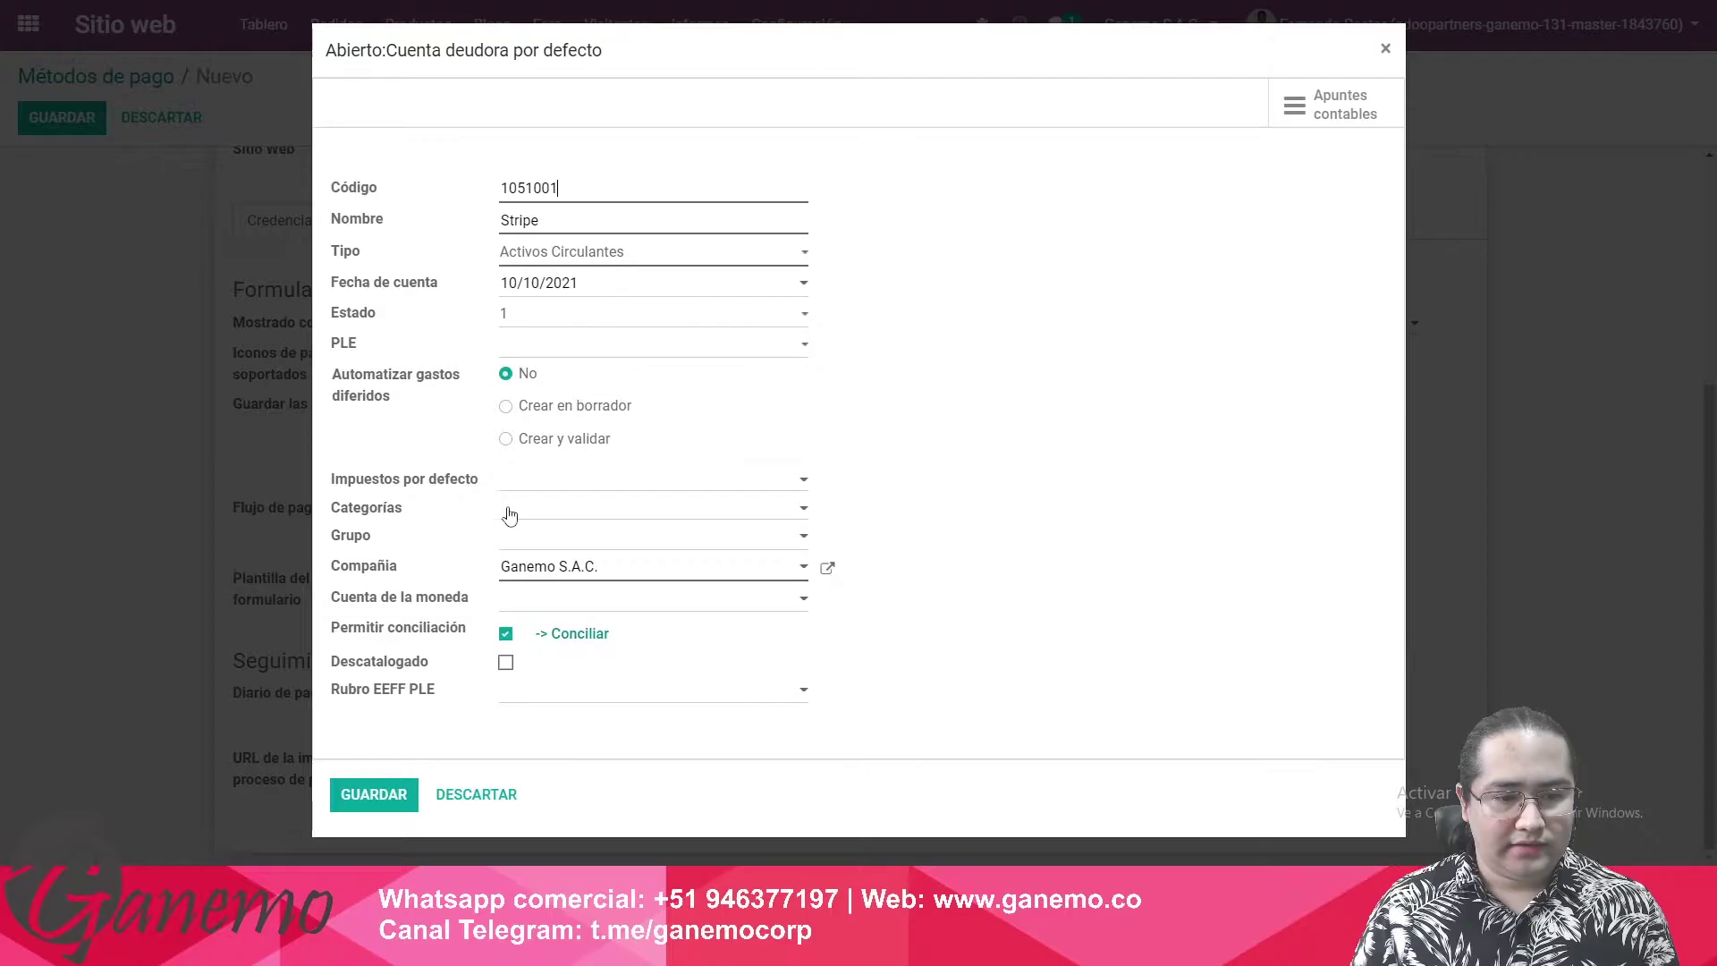
pyautogui.click(479, 796)
pyautogui.moveTo(433, 154); pyautogui.dragTo(313, 168)
pyautogui.click(846, 481)
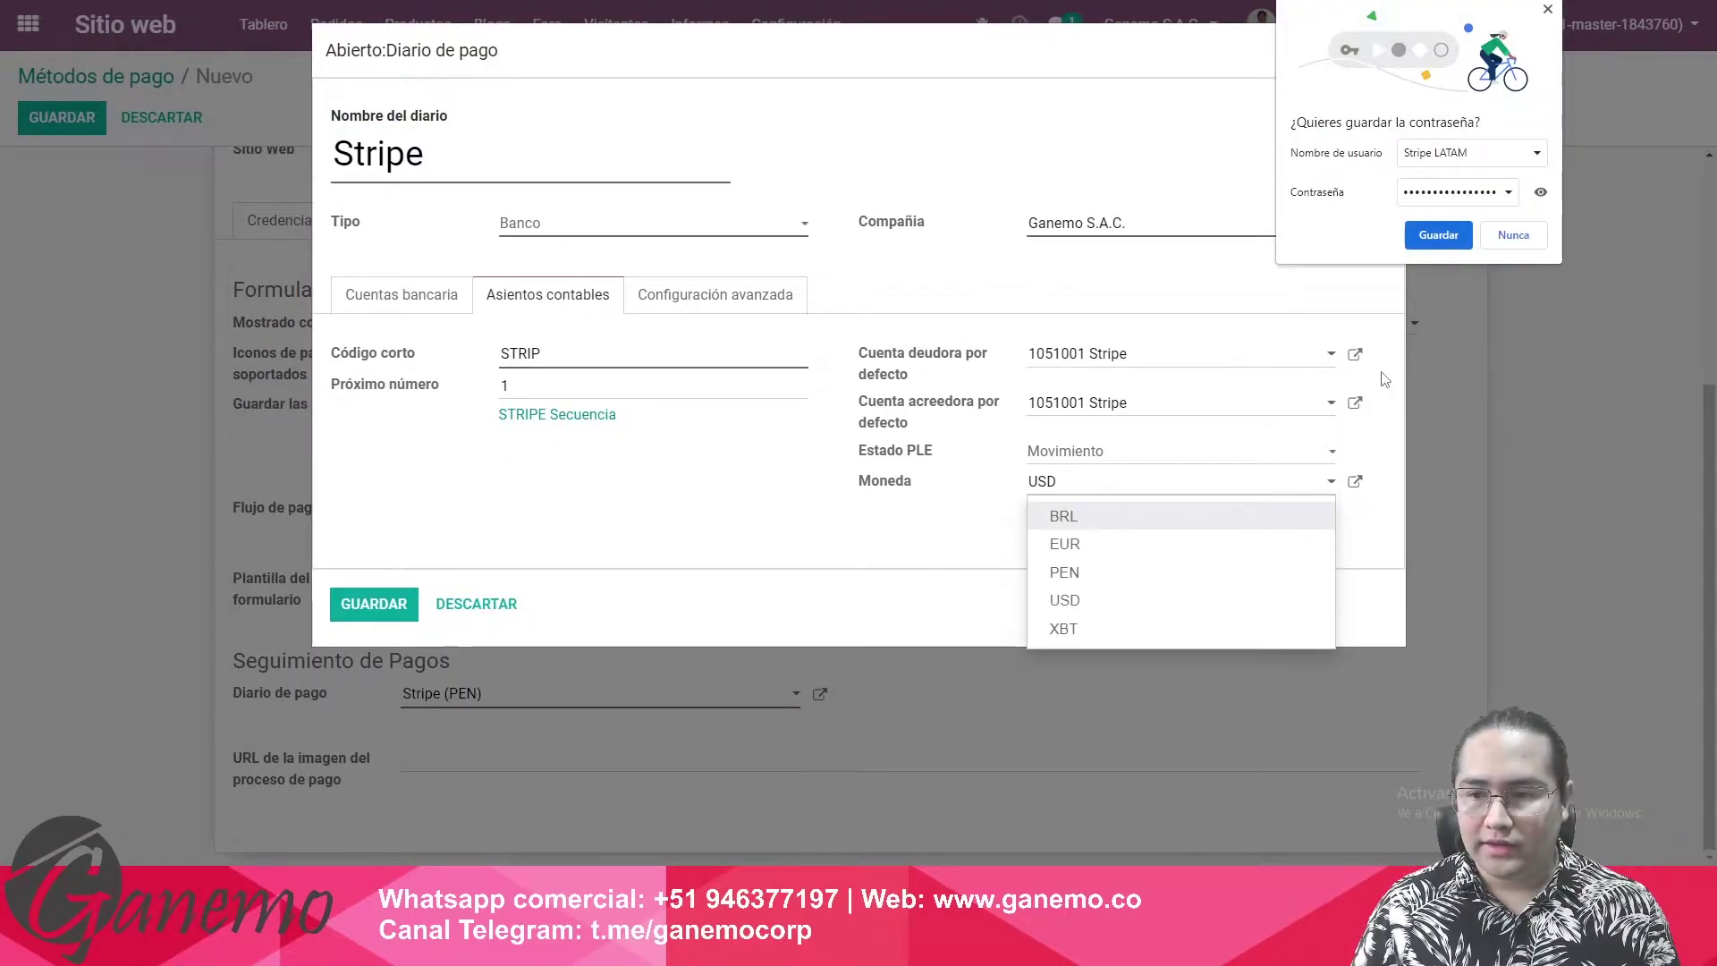
# Set Cuenta de la moneda to USD on the journal's default debit account, then save the account and the journal
pyautogui.click(1356, 356)
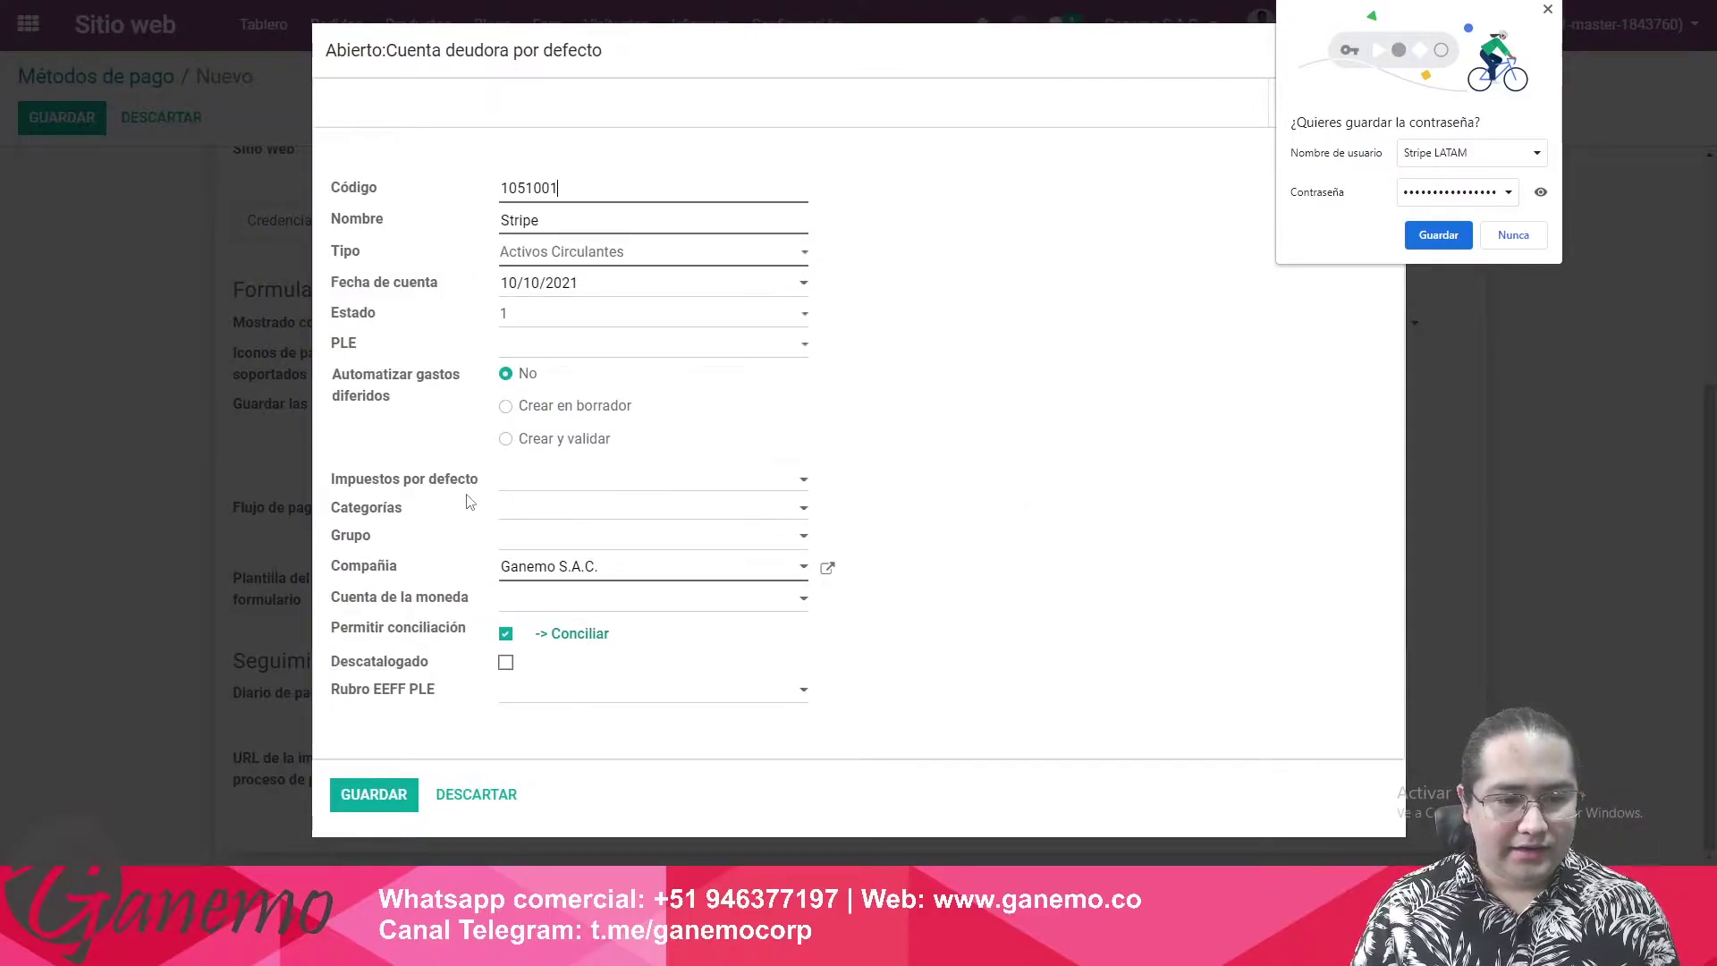
pyautogui.click(523, 598)
pyautogui.click(537, 718)
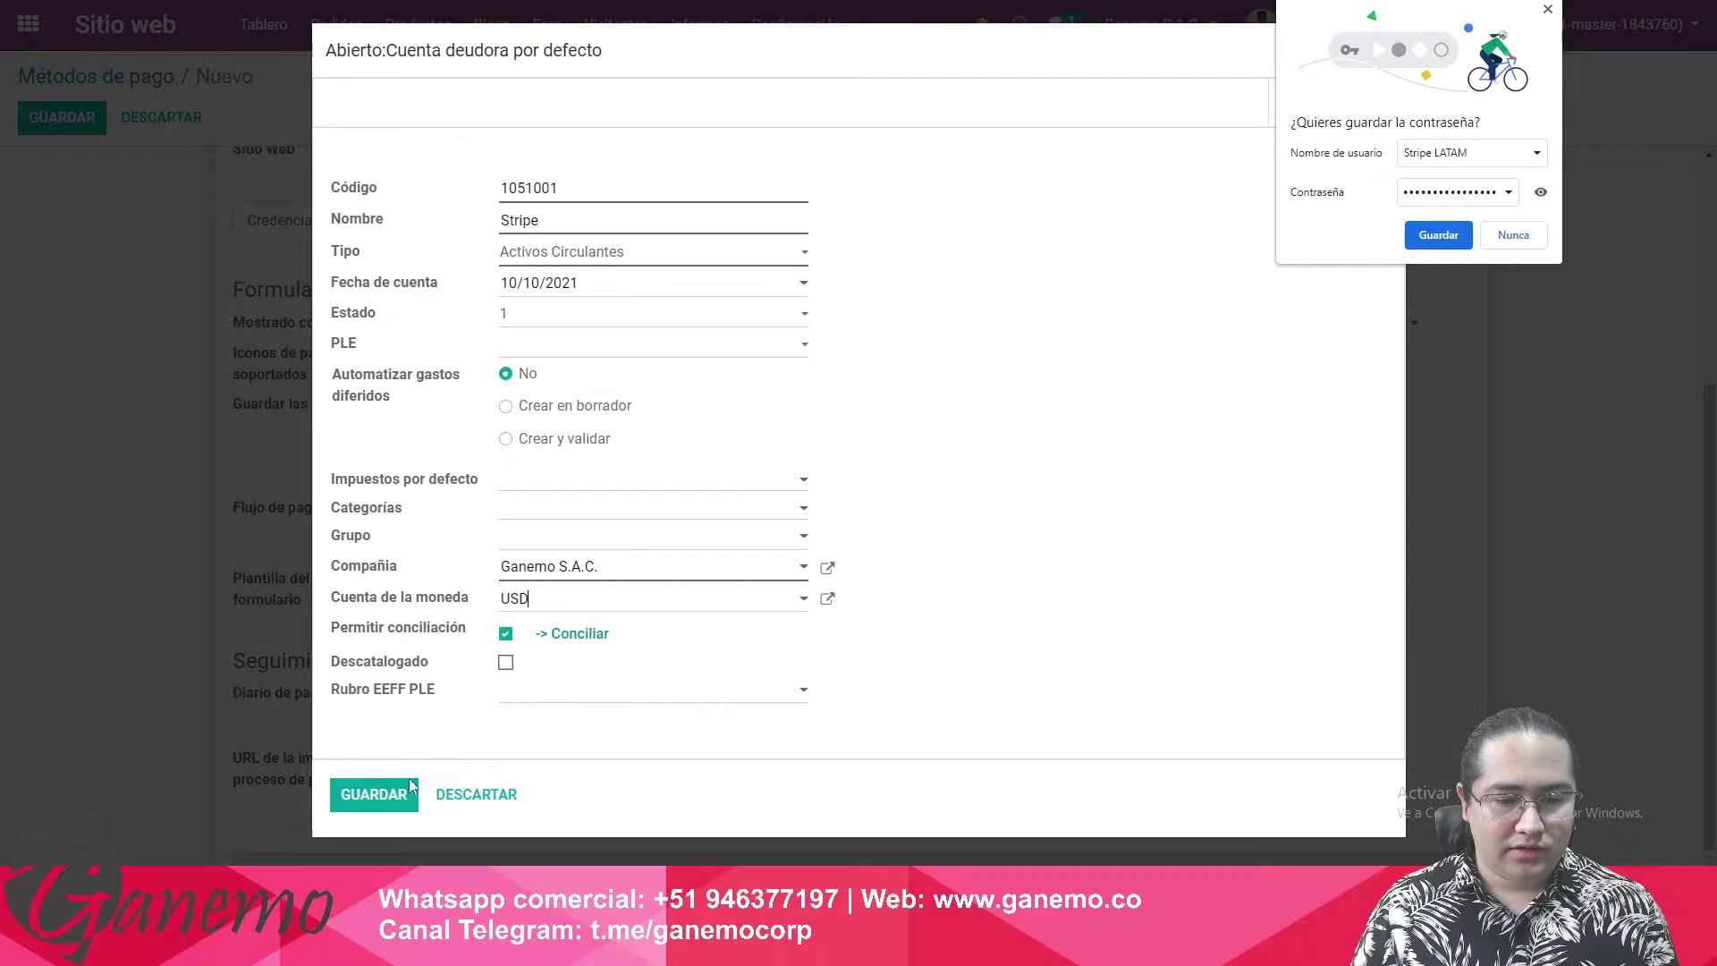
pyautogui.click(374, 794)
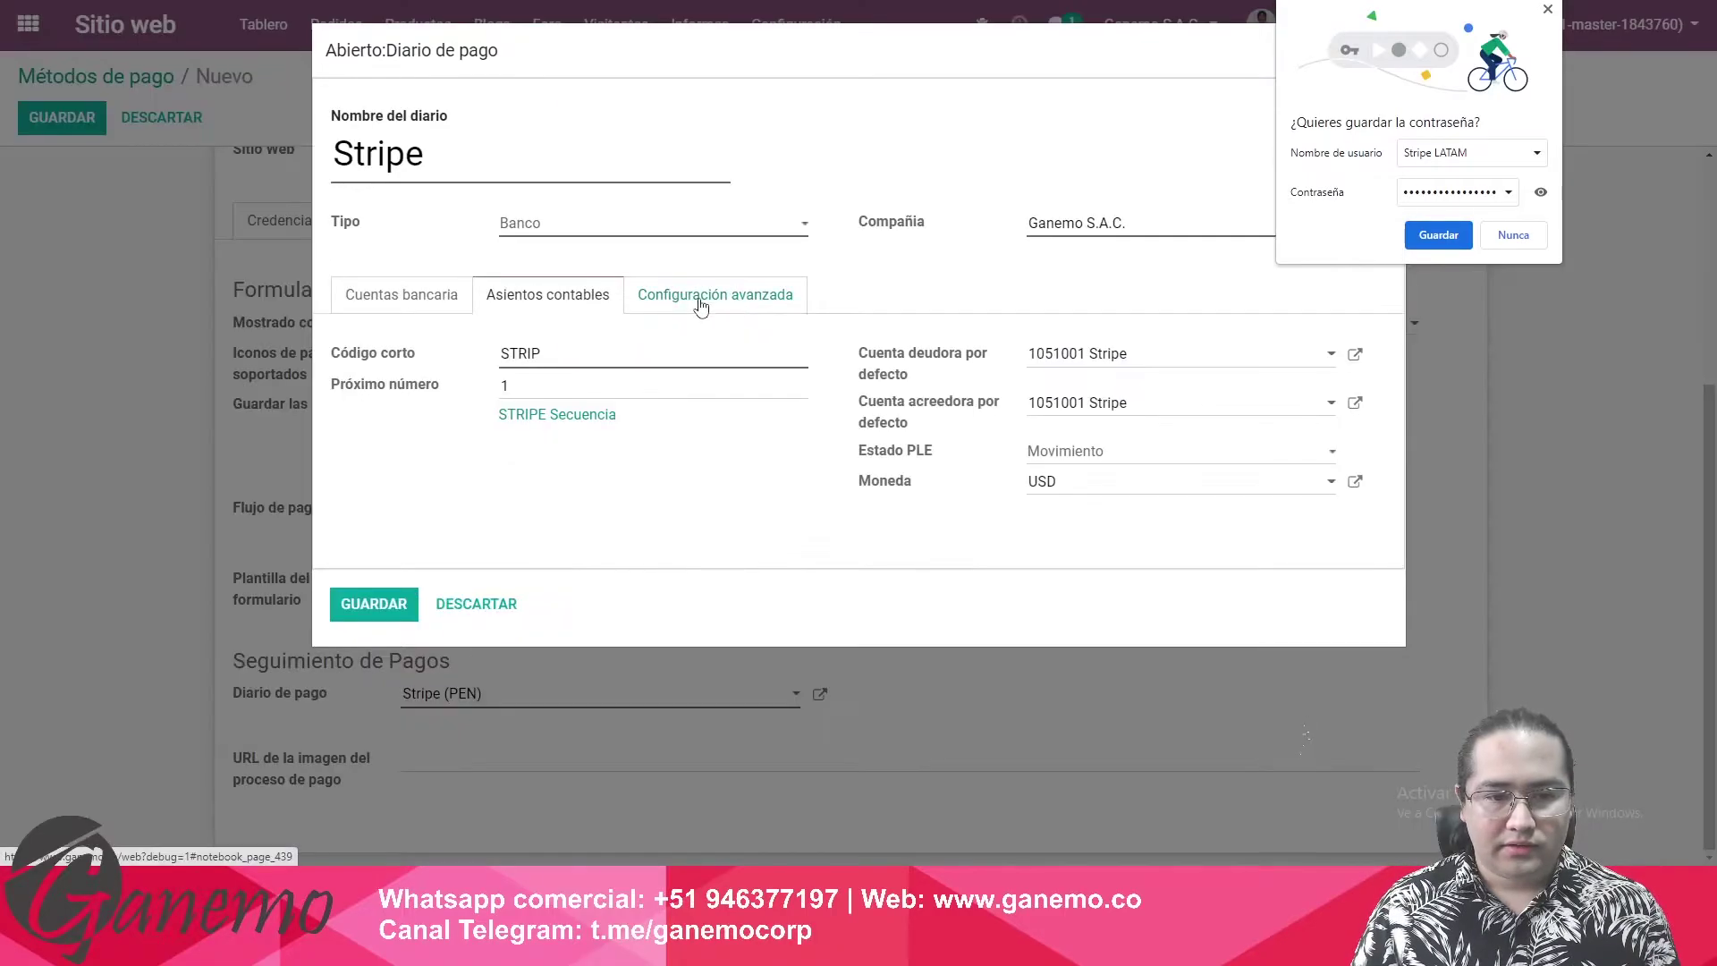
pyautogui.click(374, 604)
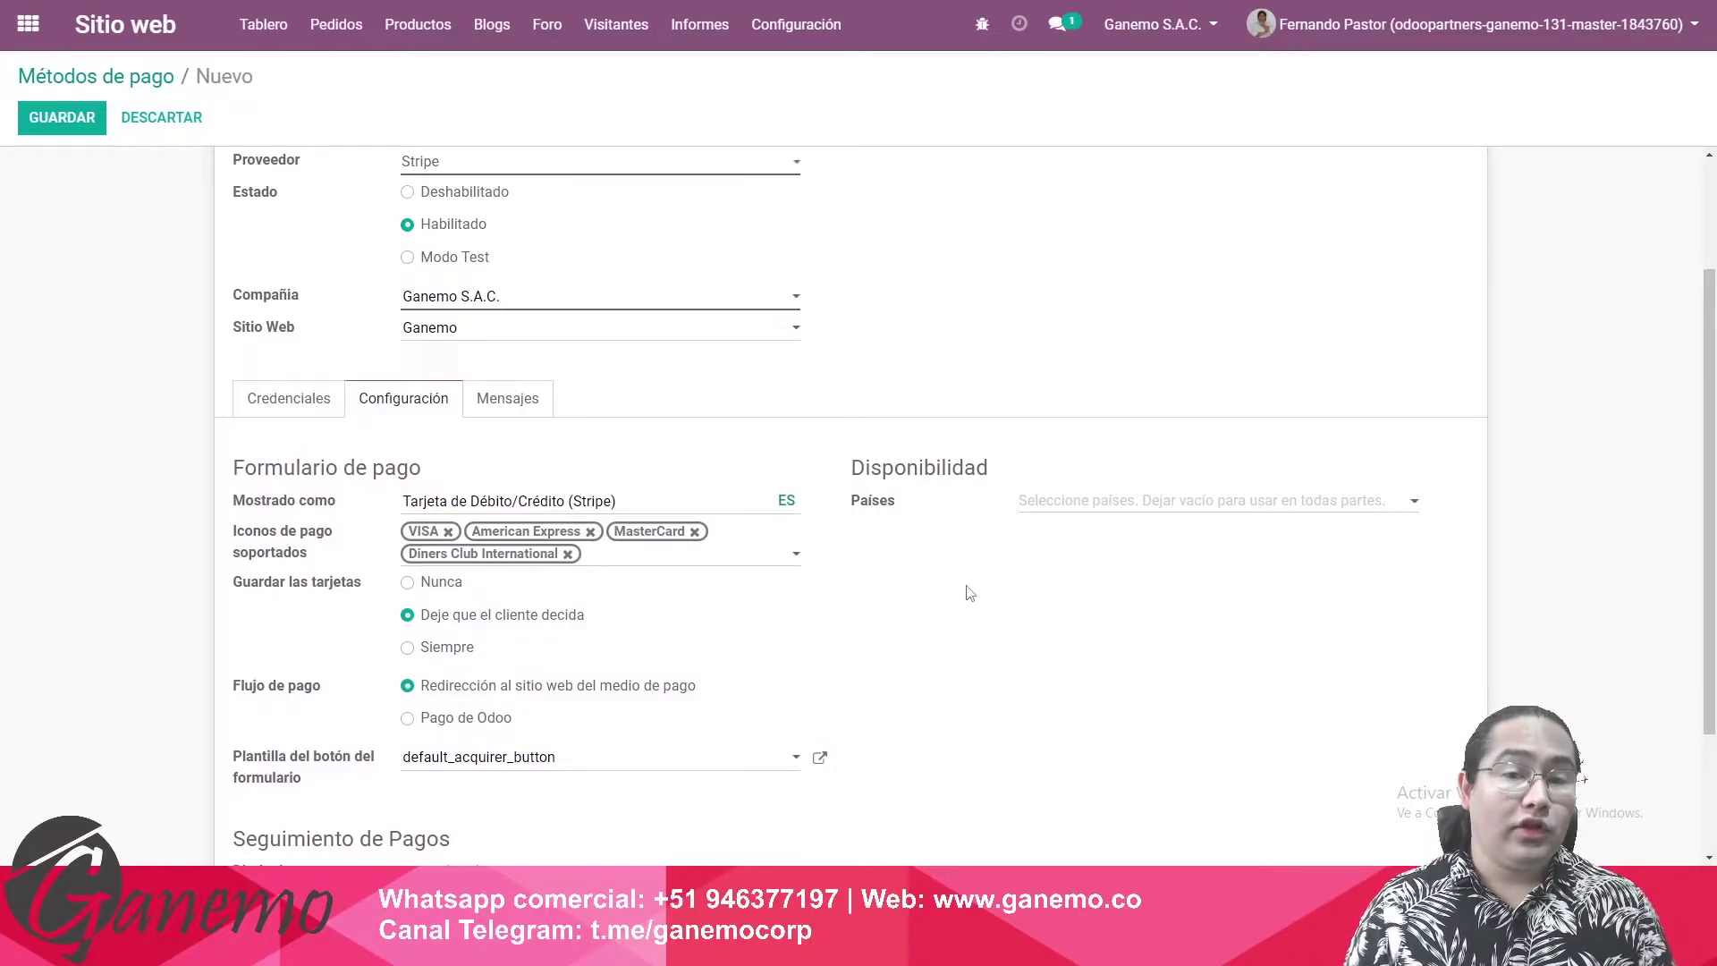
pyautogui.click(1051, 498)
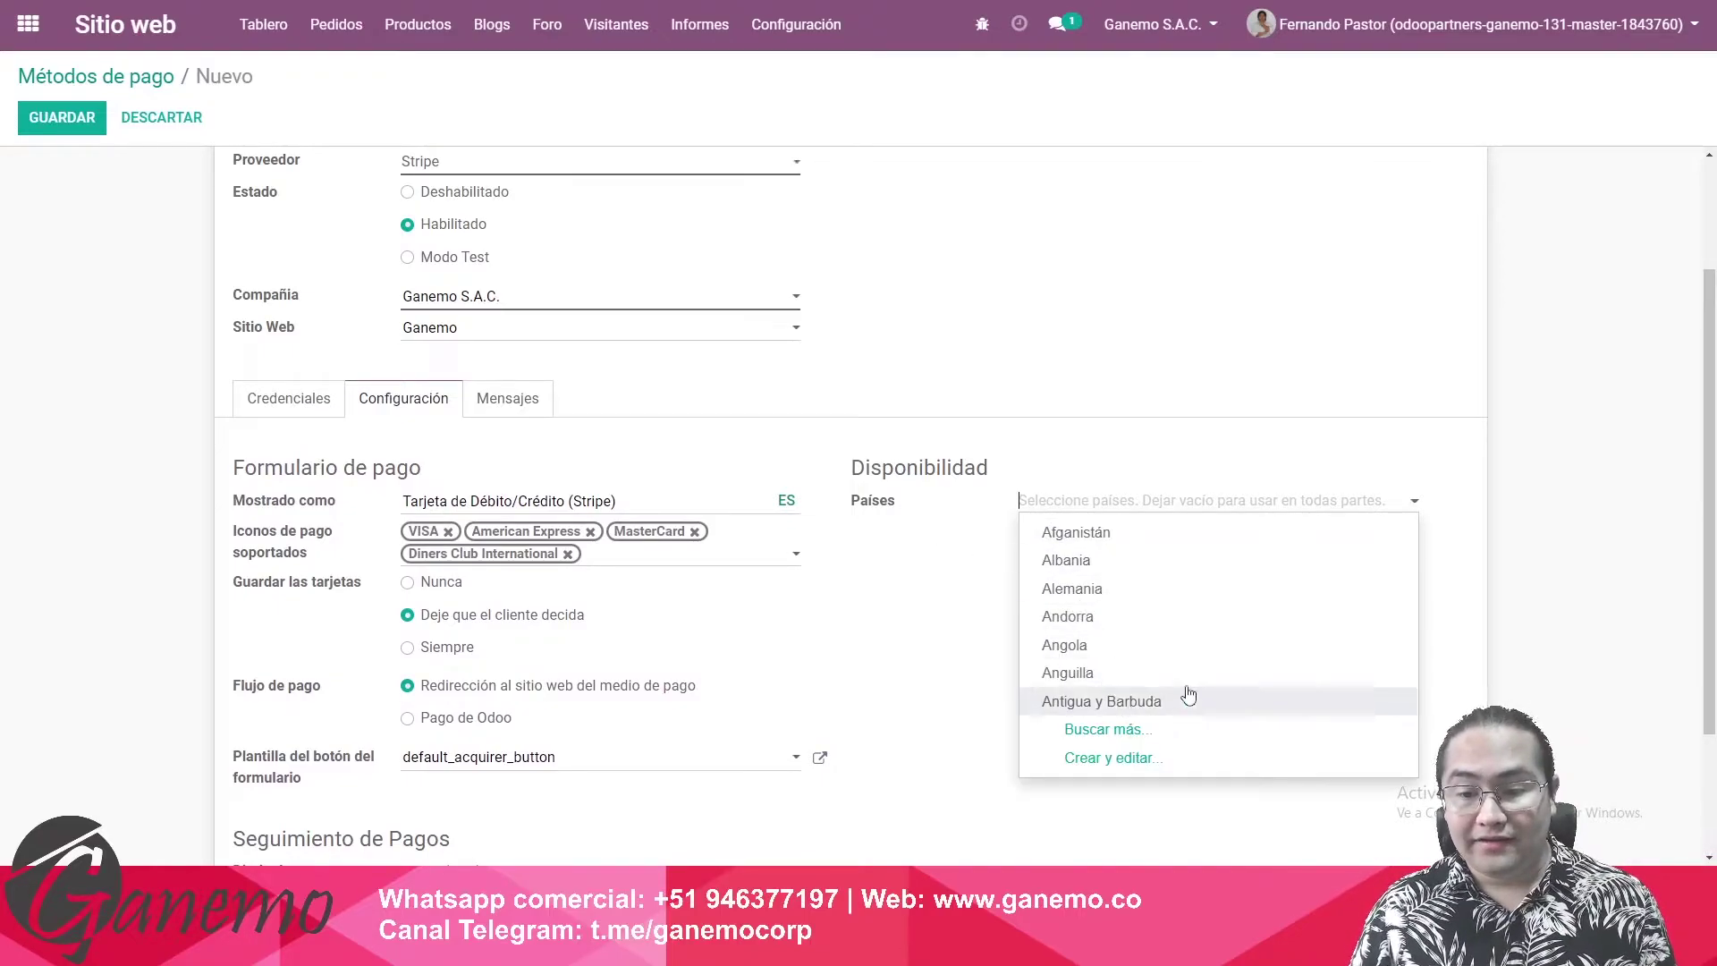
pyautogui.click(951, 649)
pyautogui.click(1052, 500)
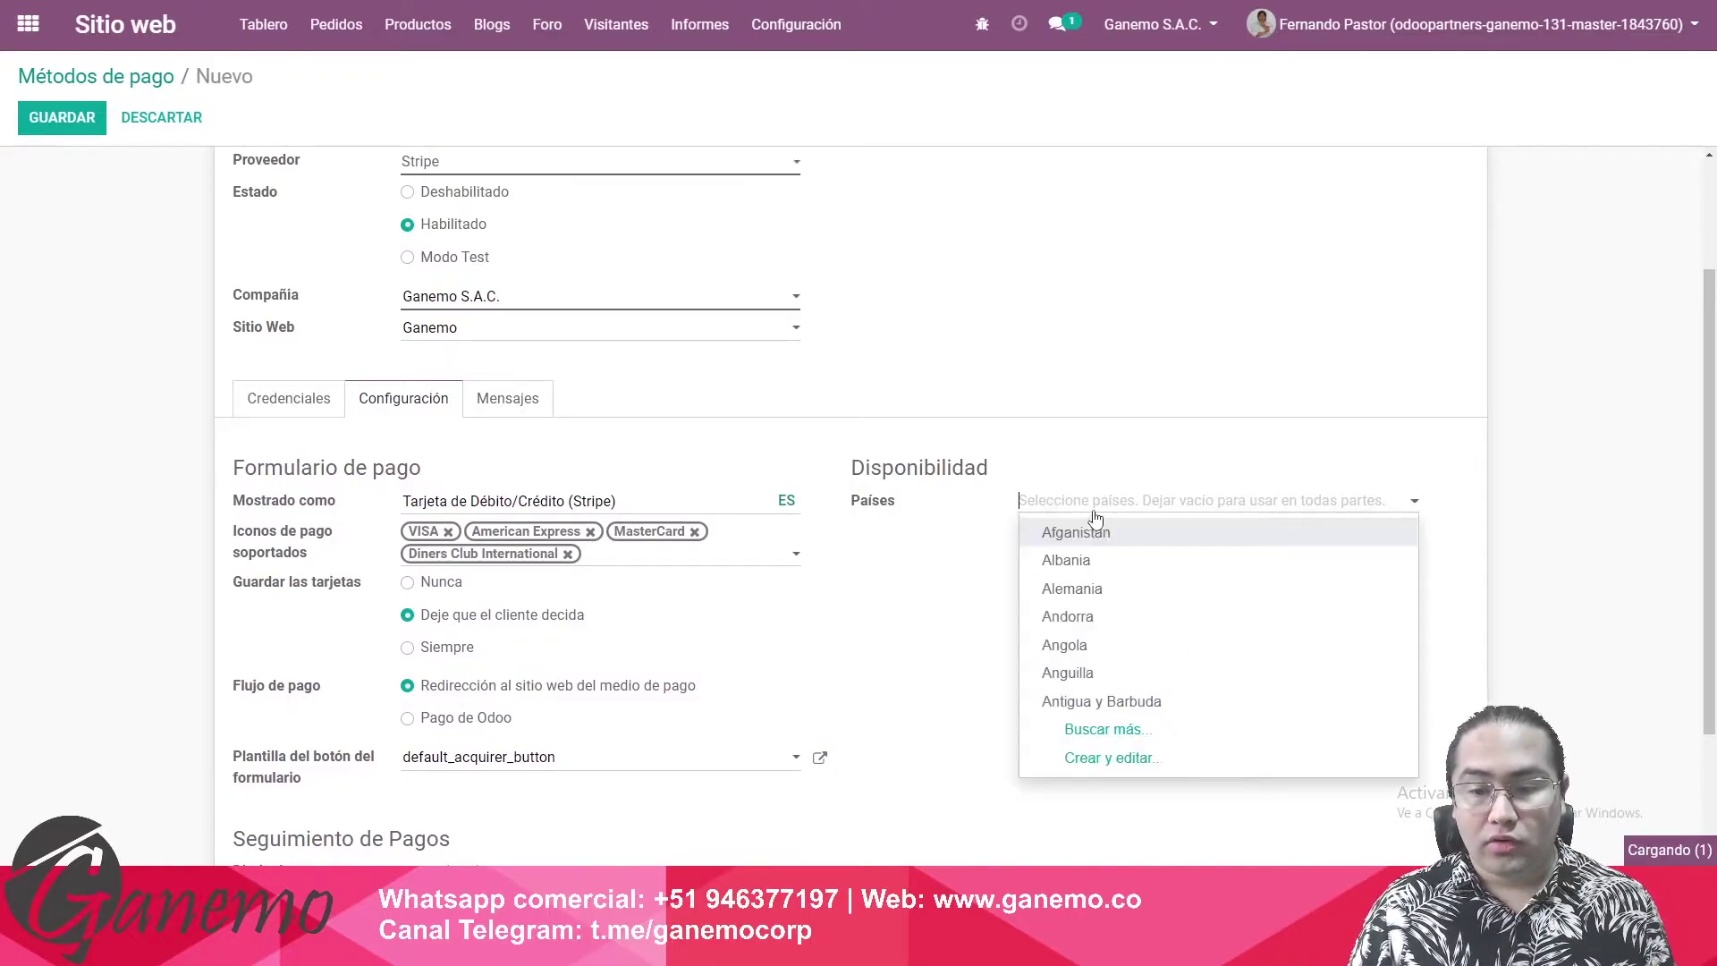
pyautogui.click(912, 586)
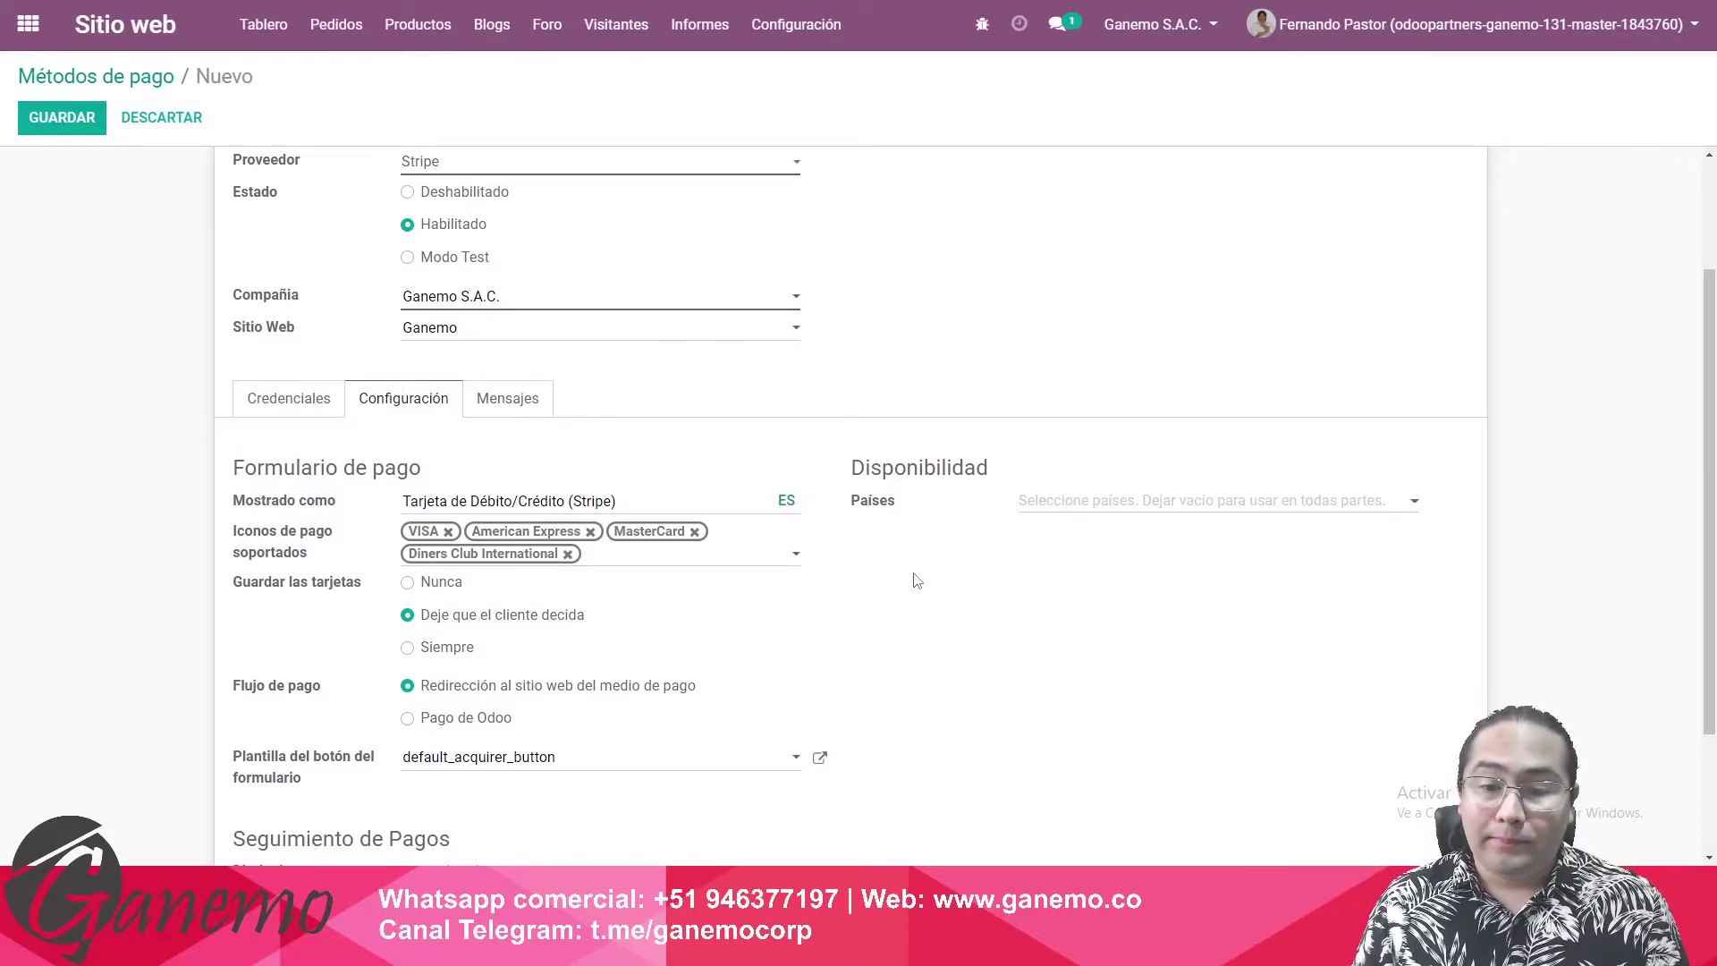
pyautogui.click(1054, 504)
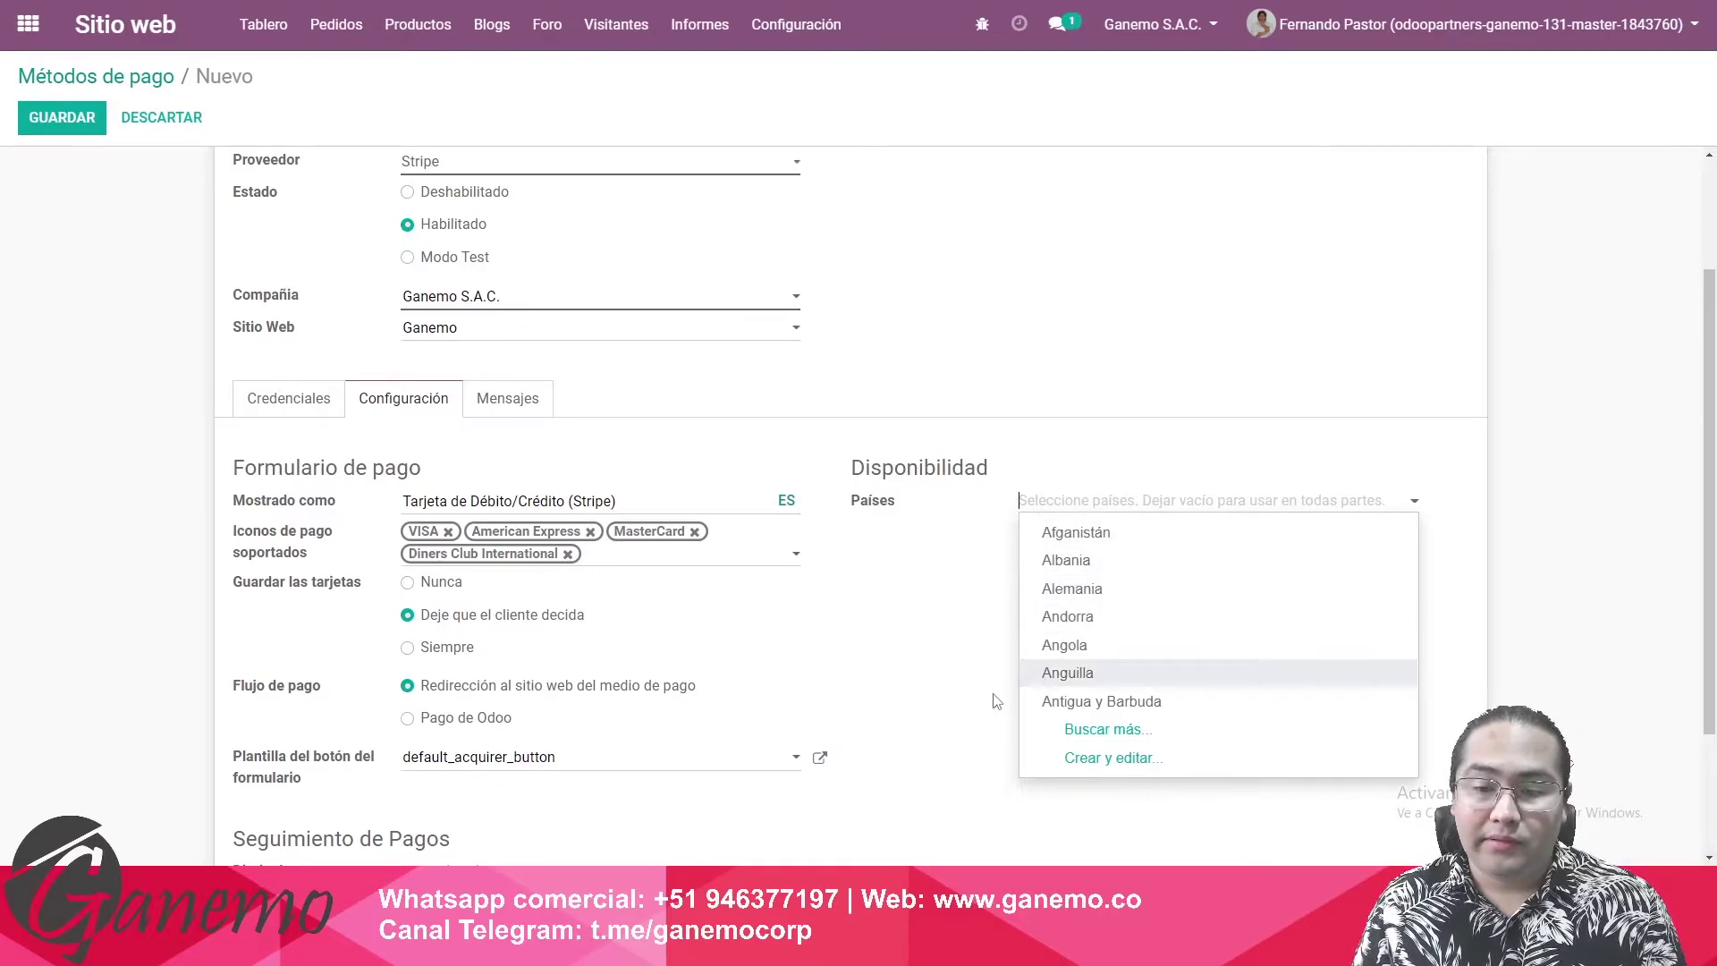
pyautogui.click(986, 617)
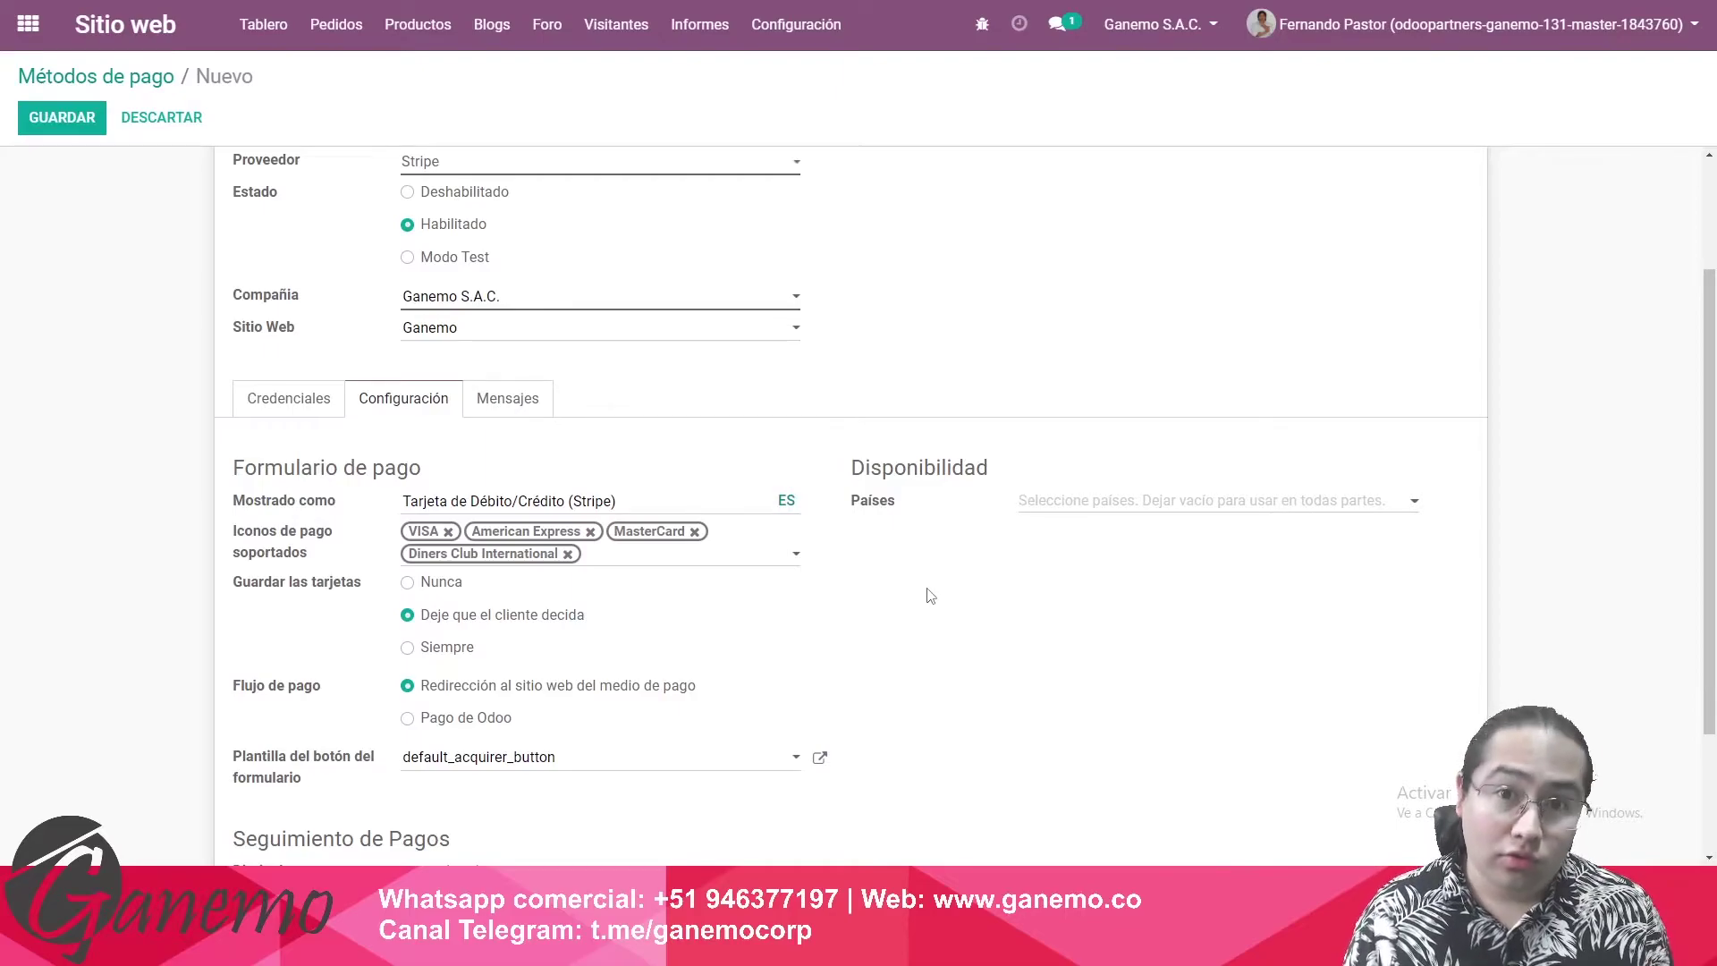
# Review the configuration, messages and credentials of the Stripe LATAM payment method and save it
pyautogui.scroll(3, 832, 617)
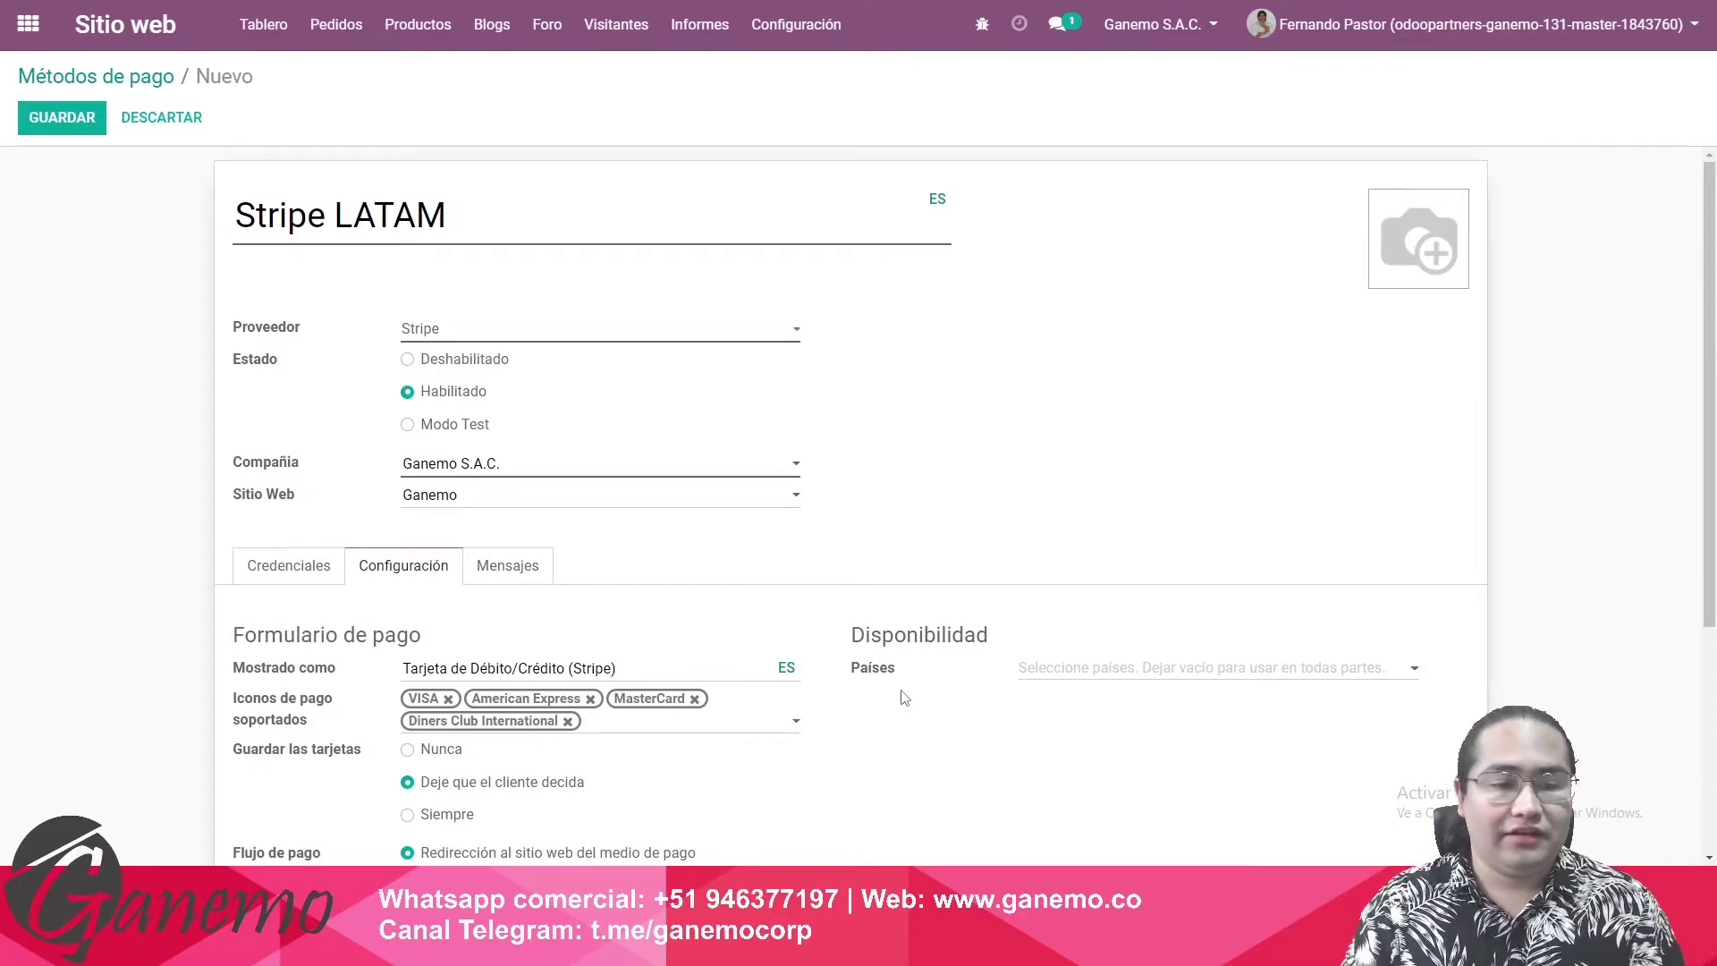
pyautogui.scroll(-4, 905, 698)
pyautogui.scroll(4, 905, 697)
pyautogui.click(514, 572)
pyautogui.click(402, 570)
pyautogui.click(289, 569)
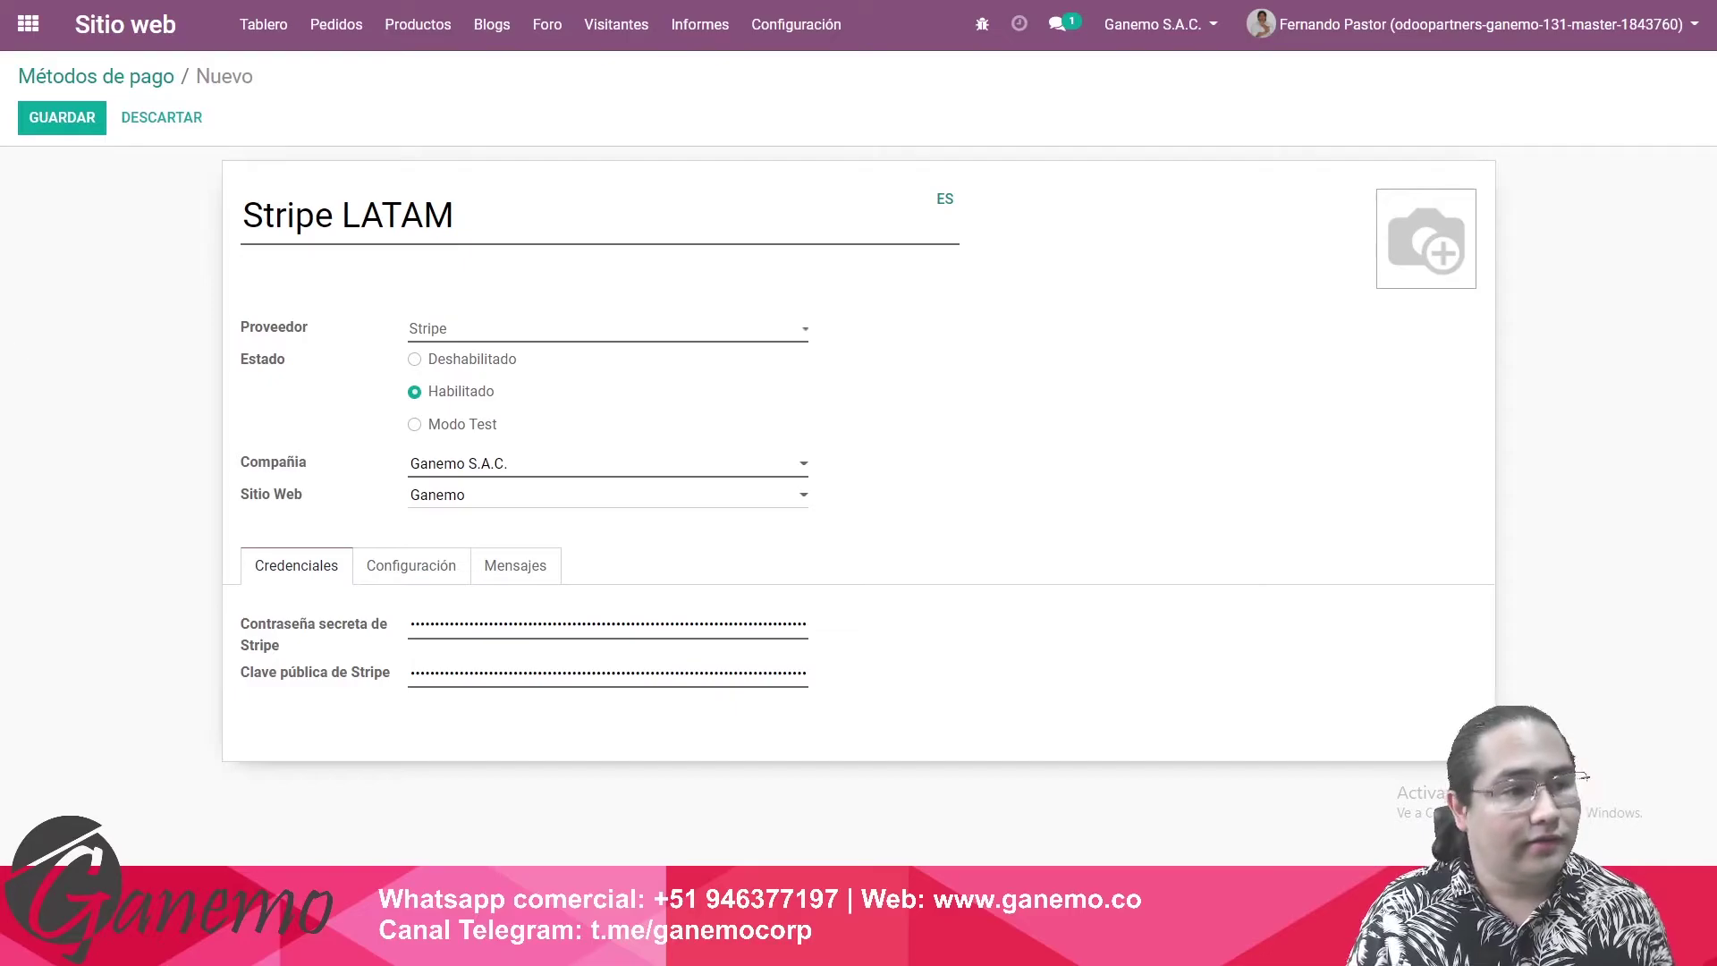
pyautogui.click(74, 128)
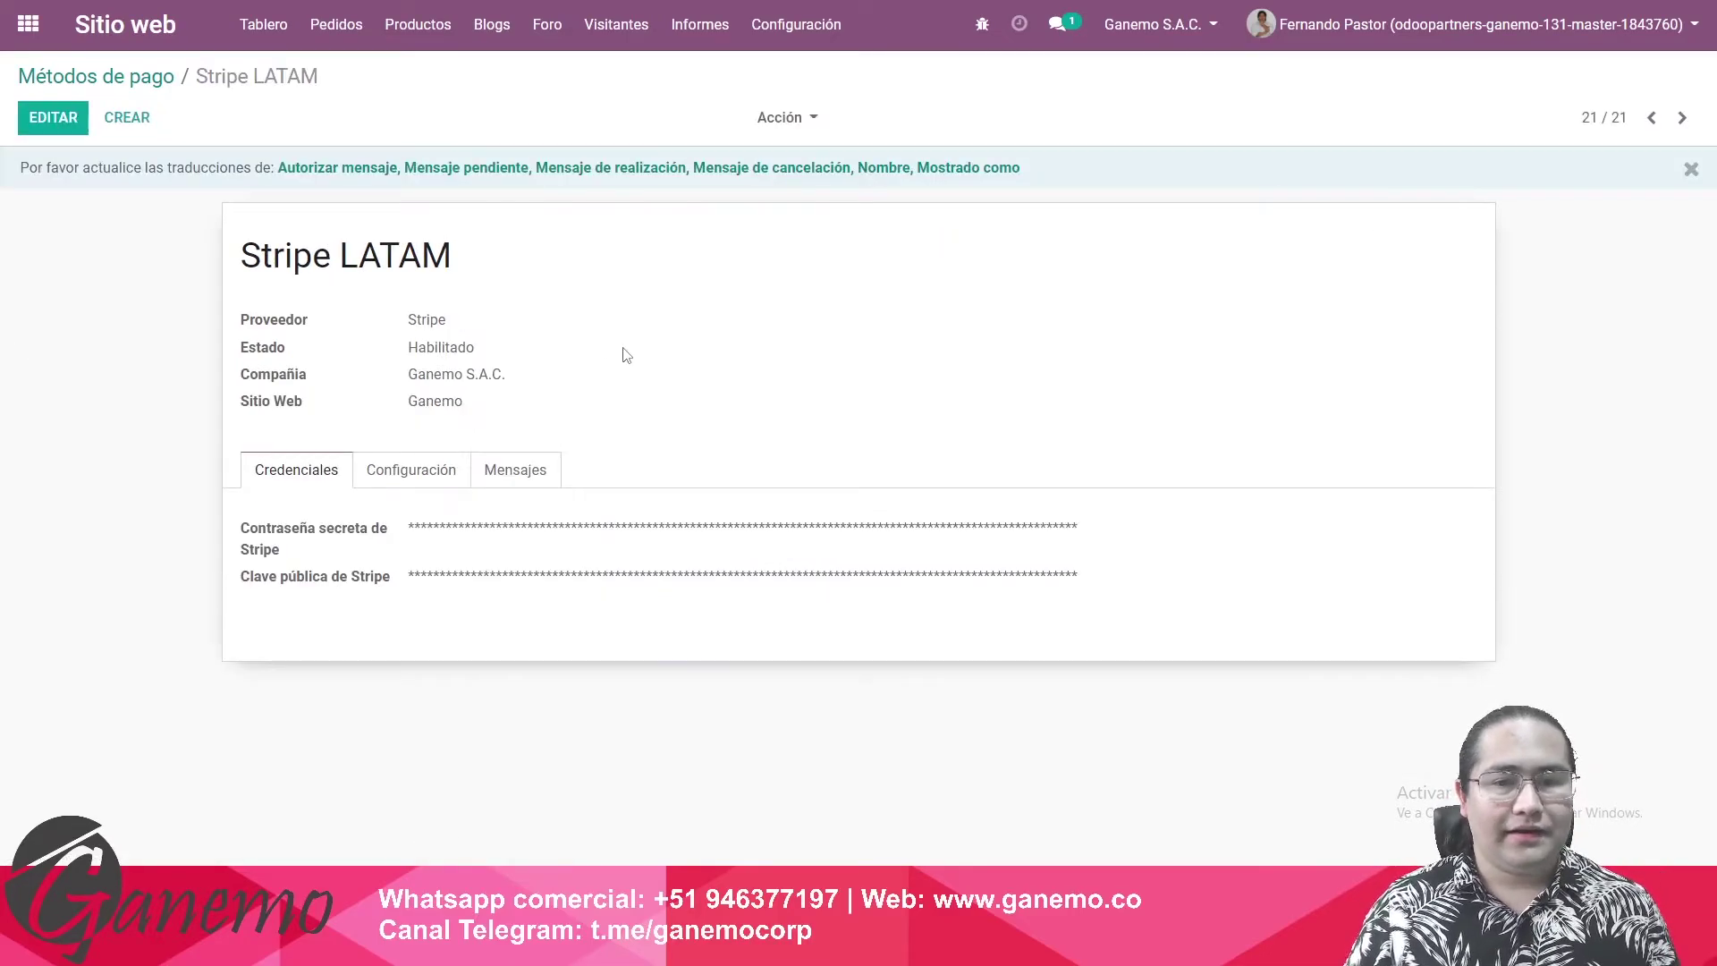
# Review the Stripe LATAM payment method's editable fields, discard the edit, and view its messages
pyautogui.click(52, 118)
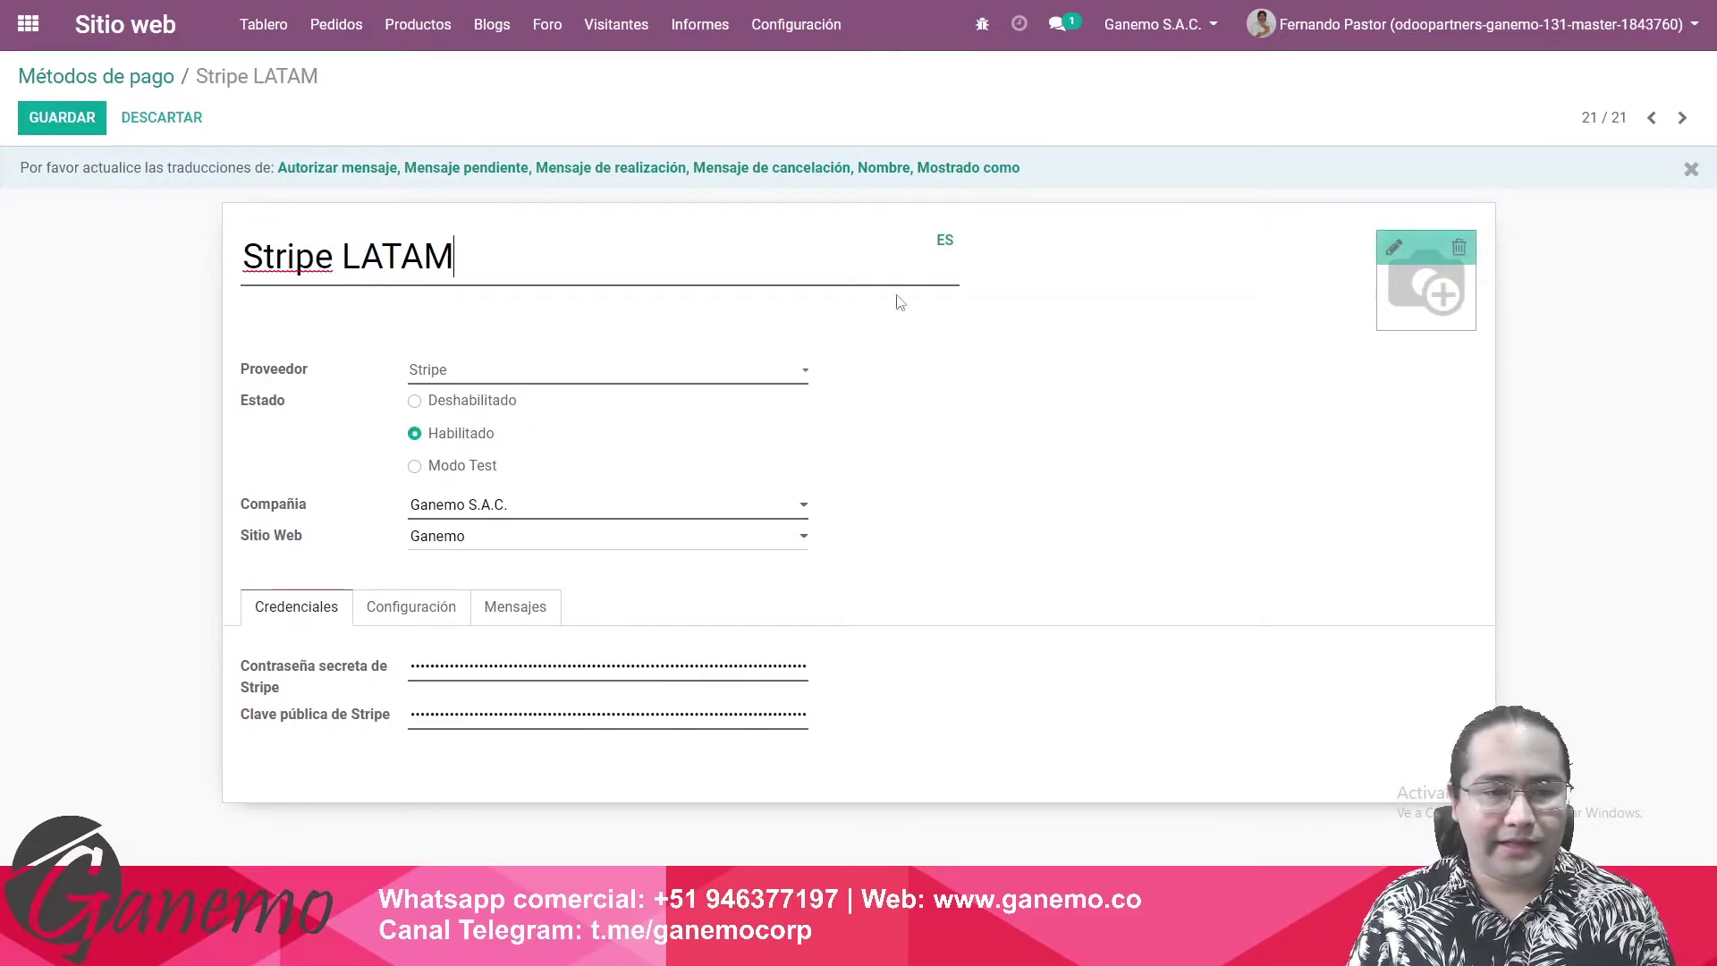
pyautogui.click(152, 125)
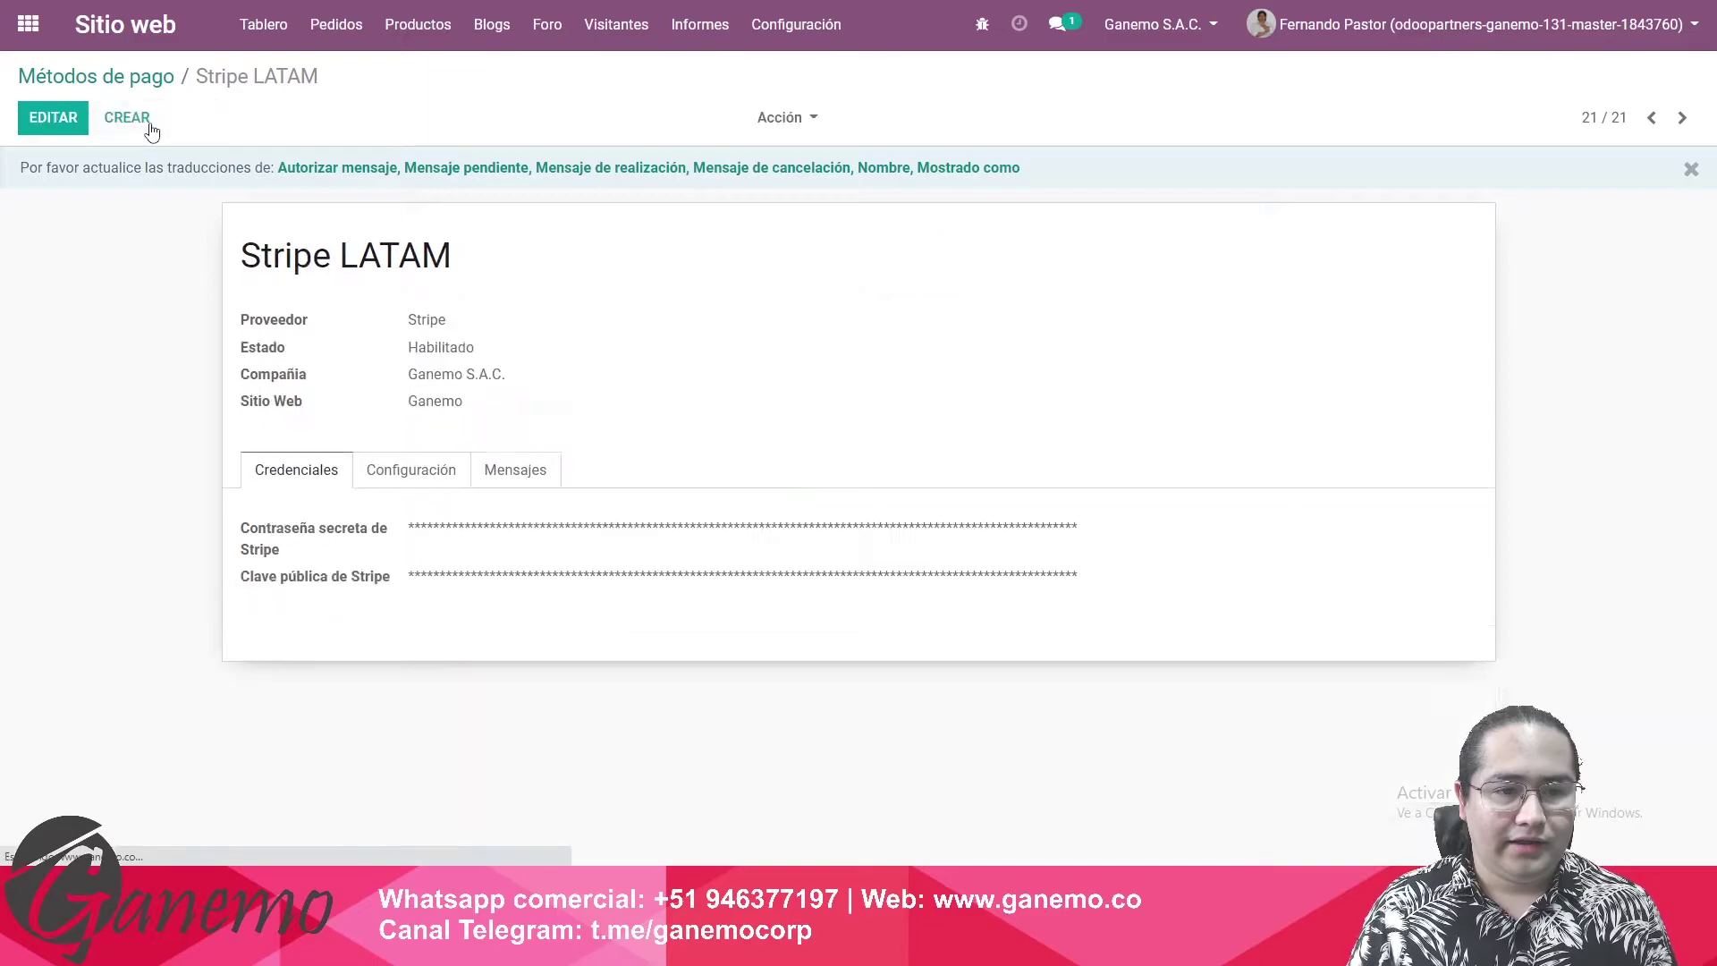
pyautogui.click(515, 469)
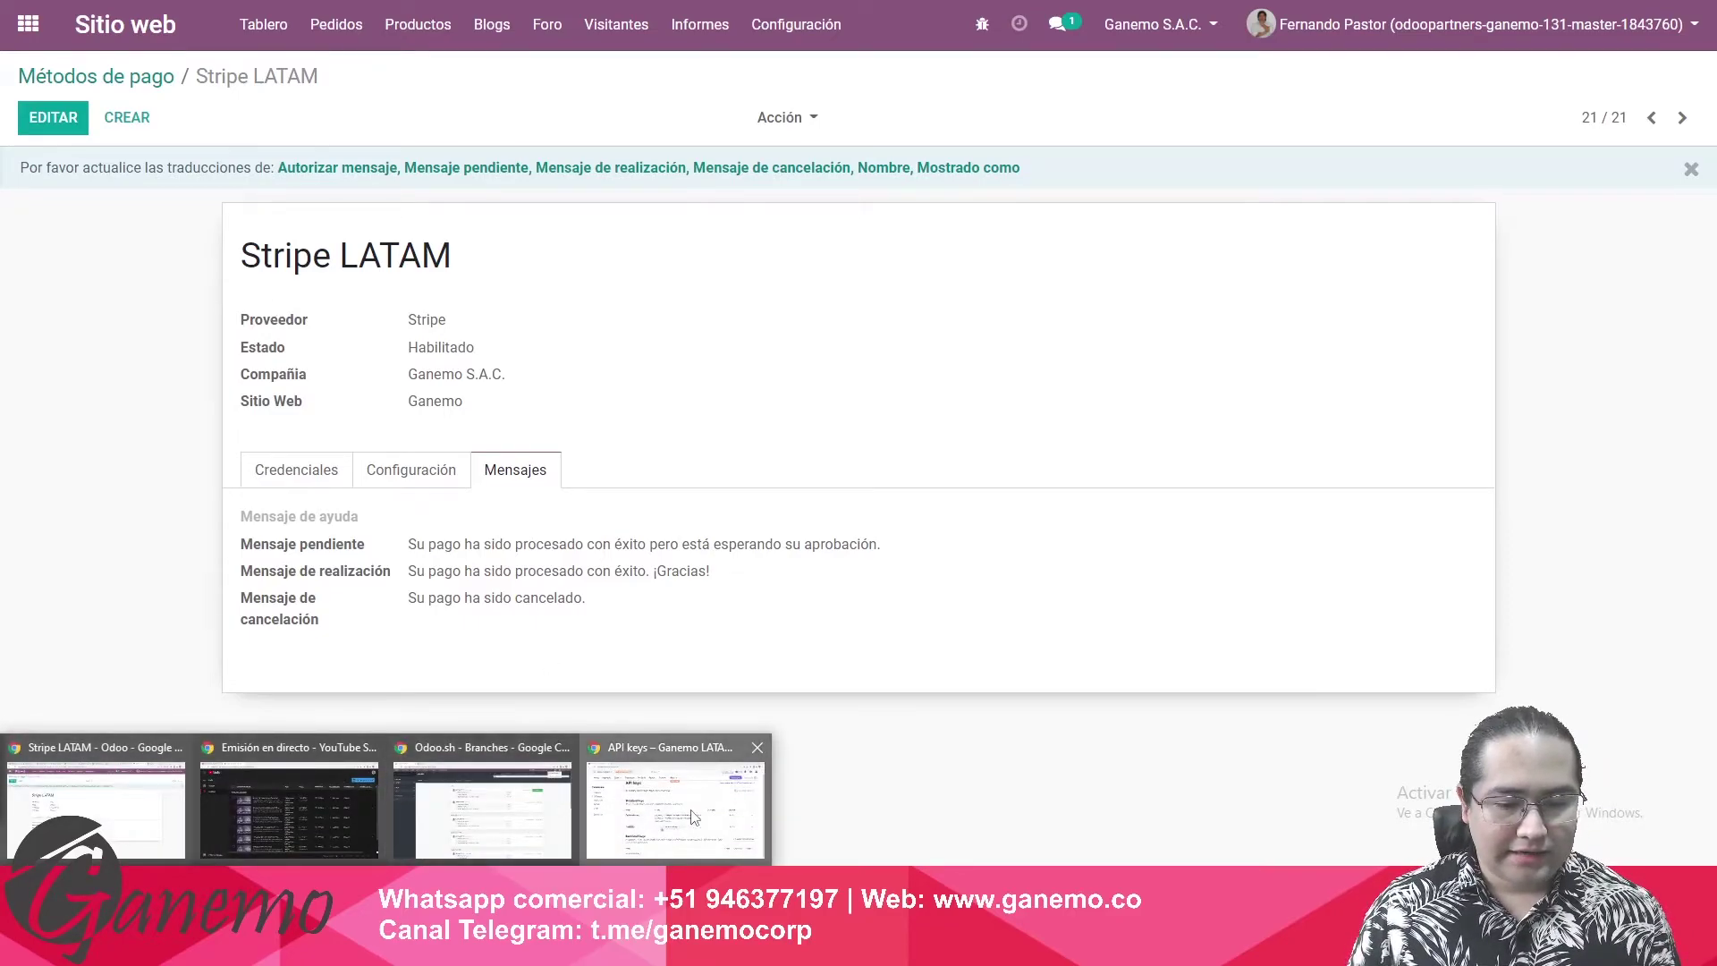
# Switch to the Stripe dashboard and try to create a new account named Ganemo EC with Ecuador as the country of operation
pyautogui.click(693, 817)
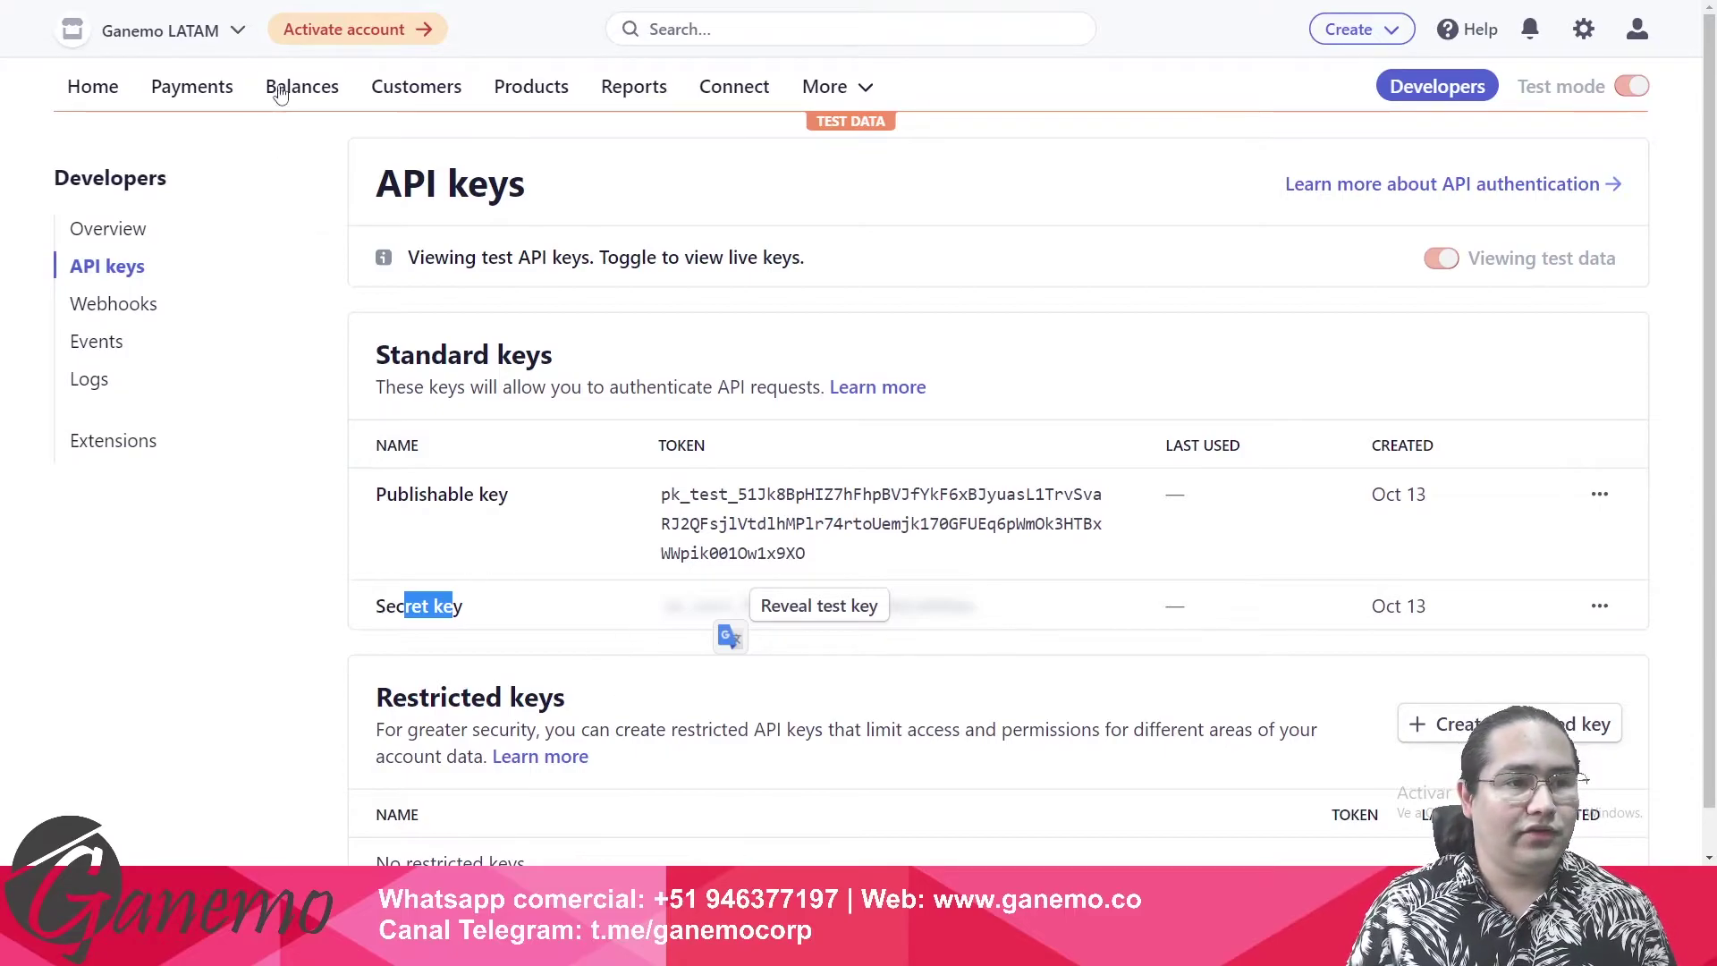
pyautogui.click(234, 32)
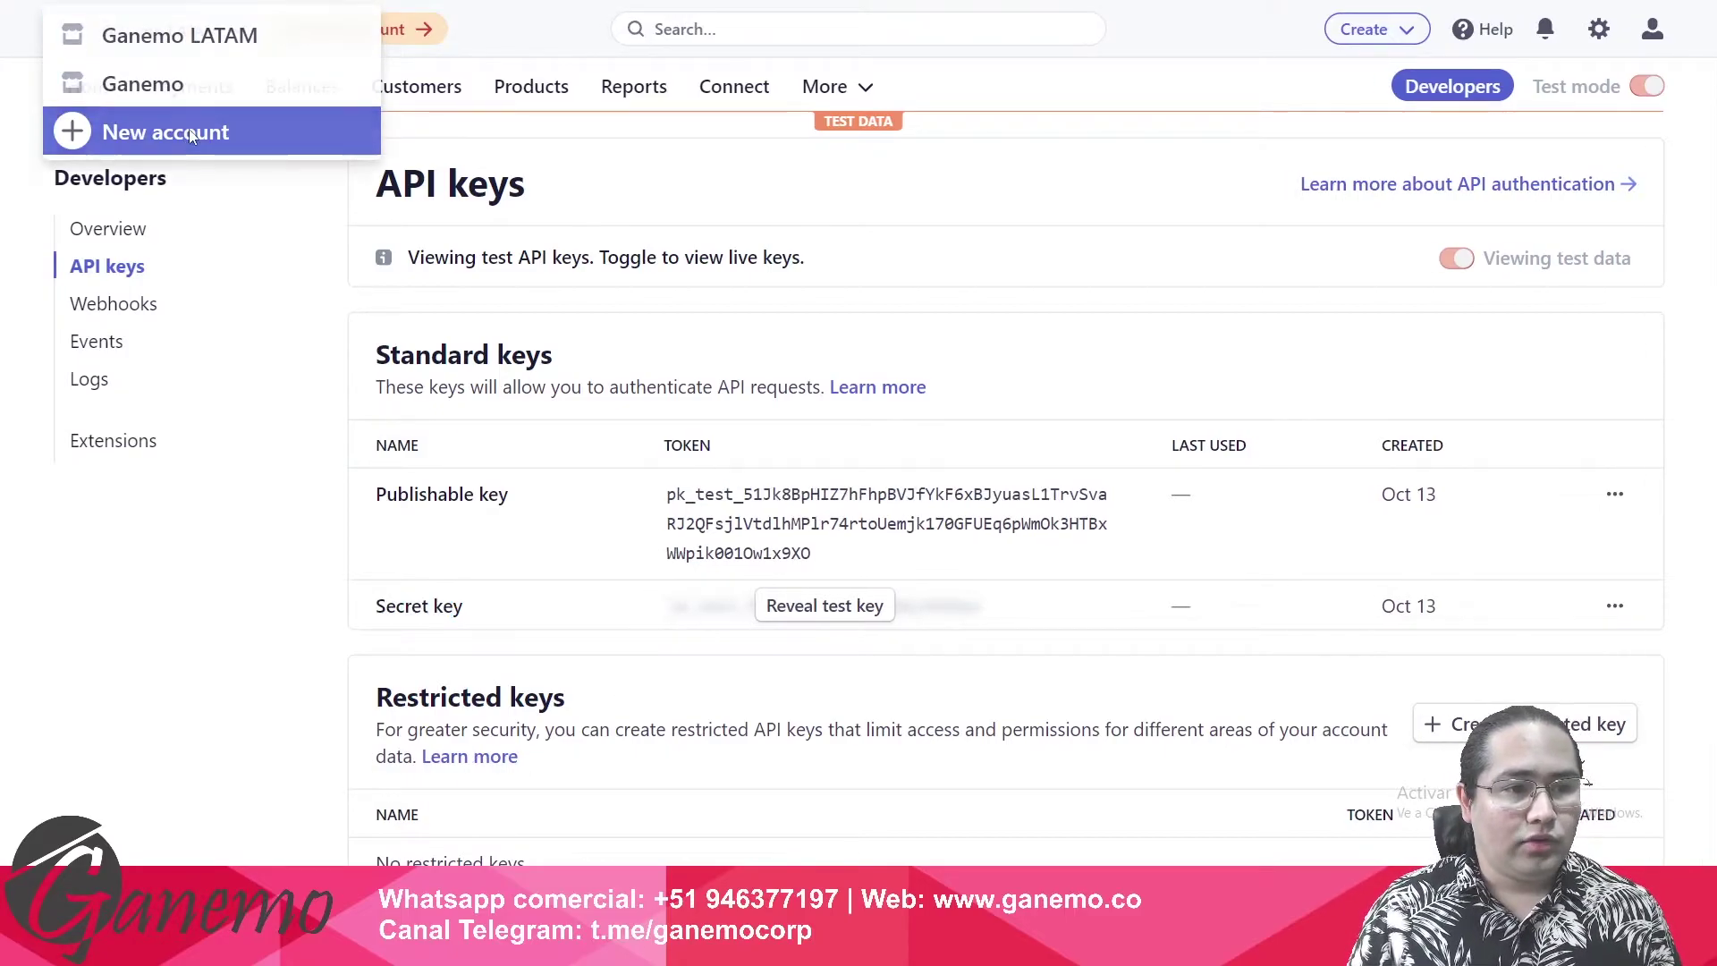
pyautogui.click(144, 126)
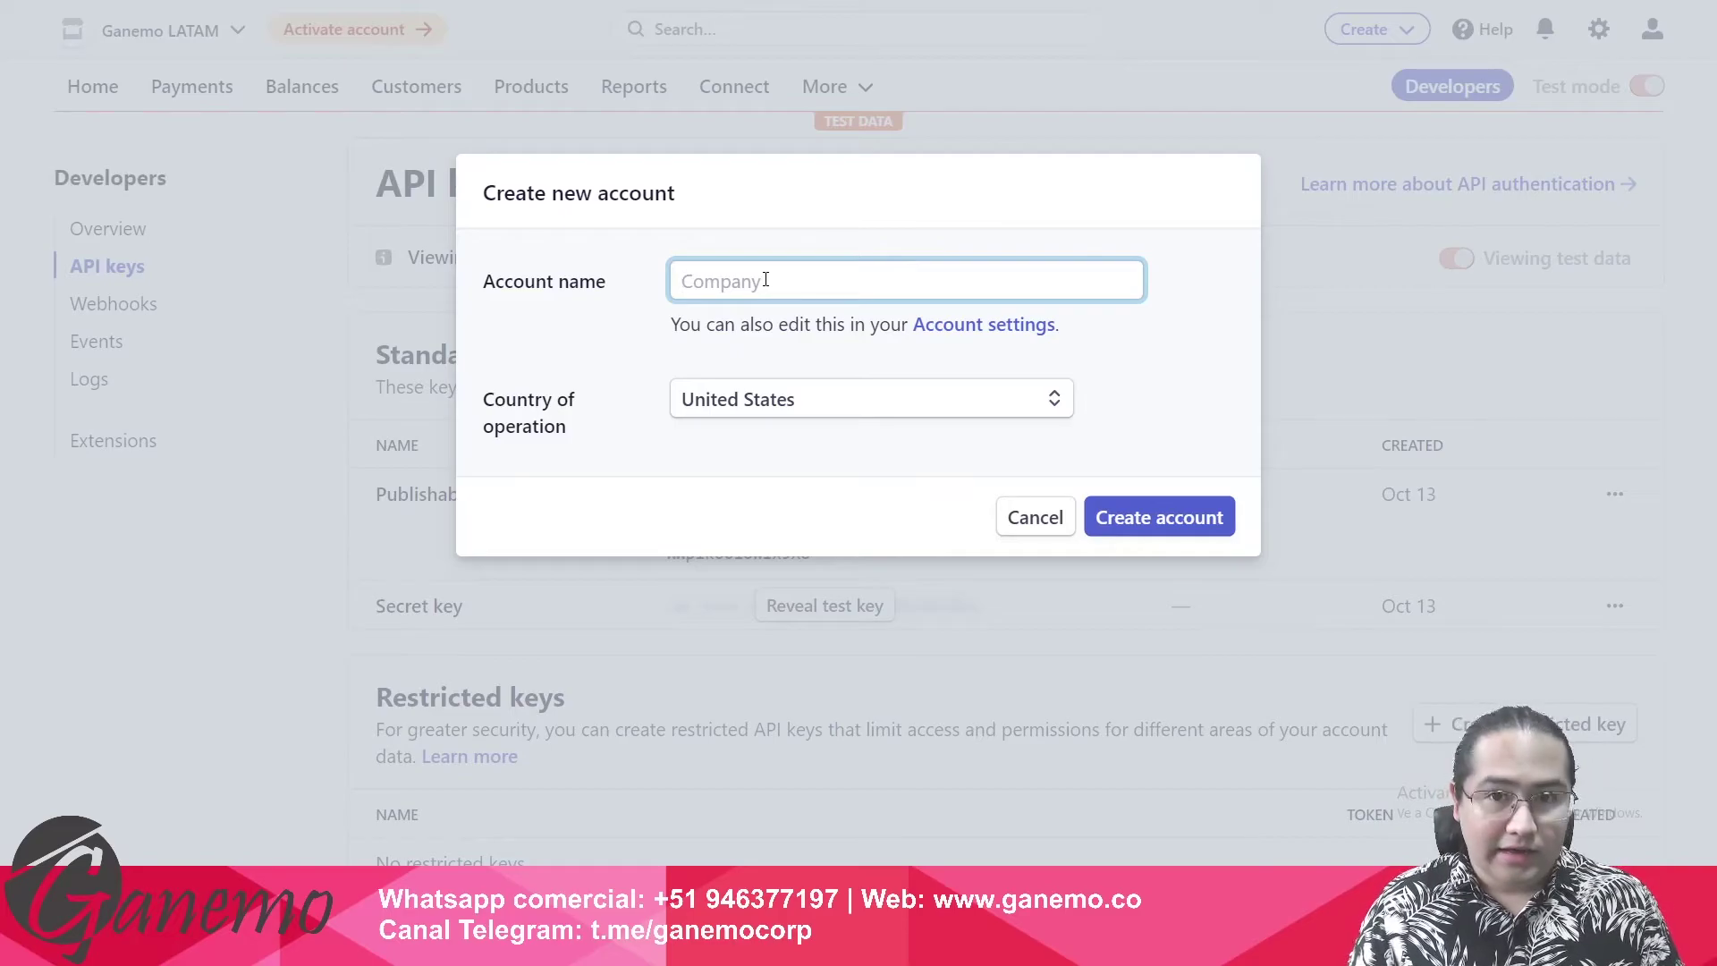
pyautogui.write('Ganemo ')
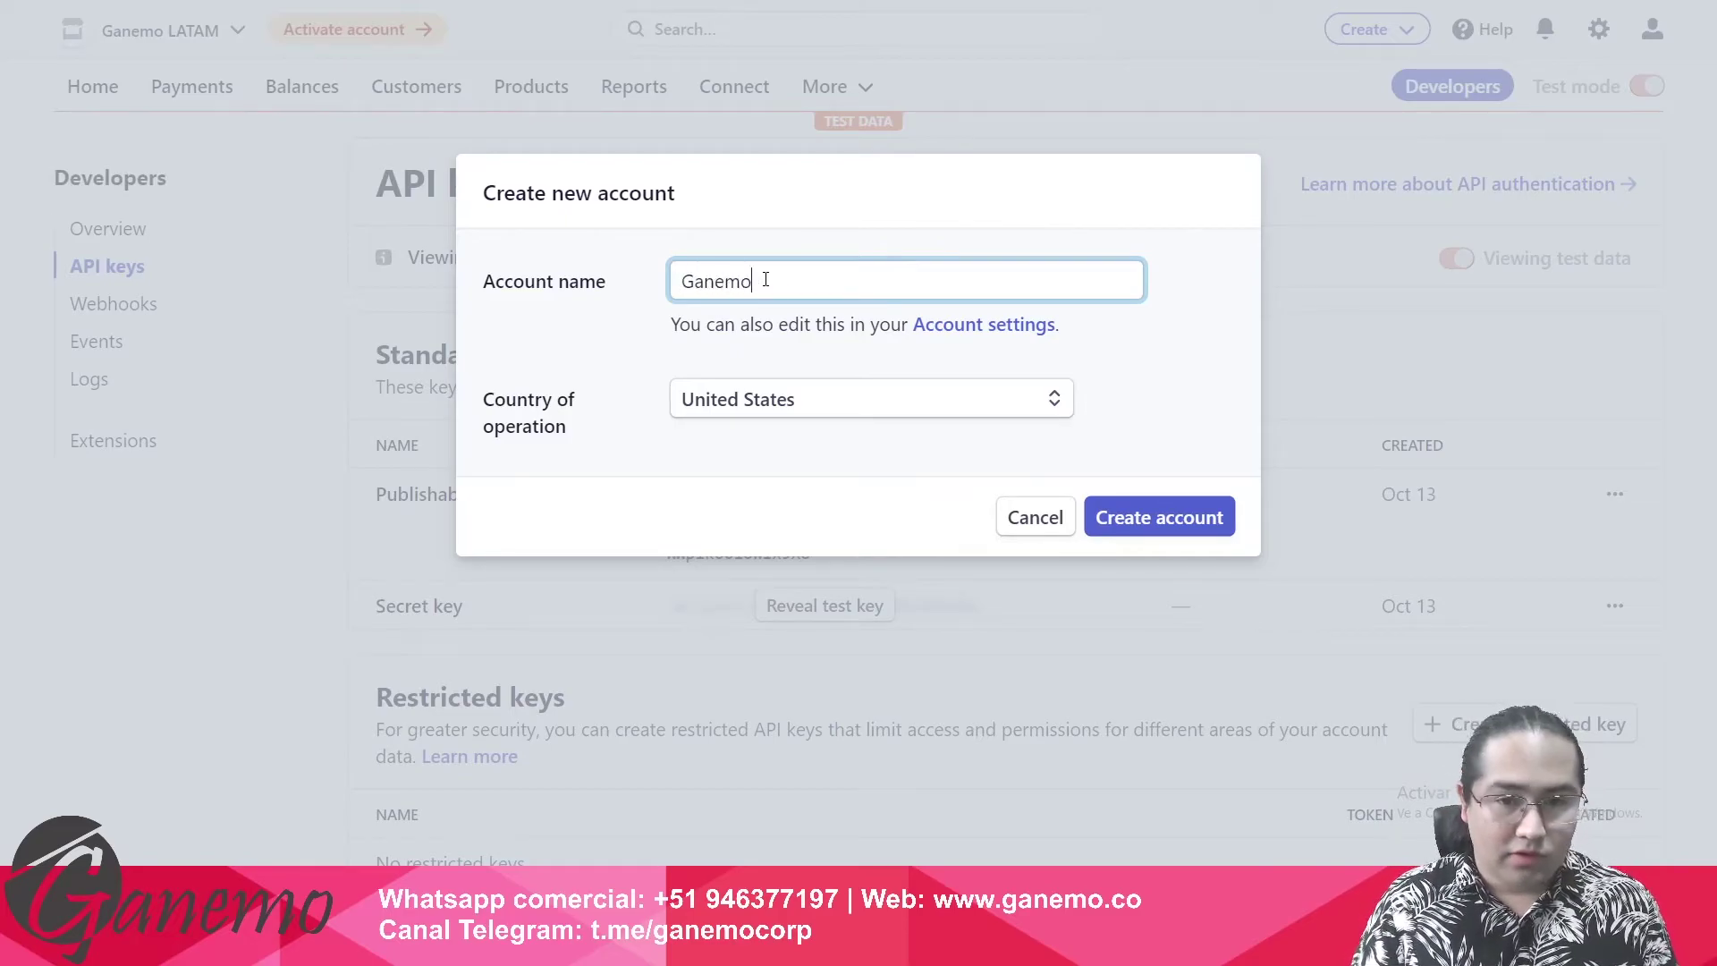
pyautogui.write('EC')
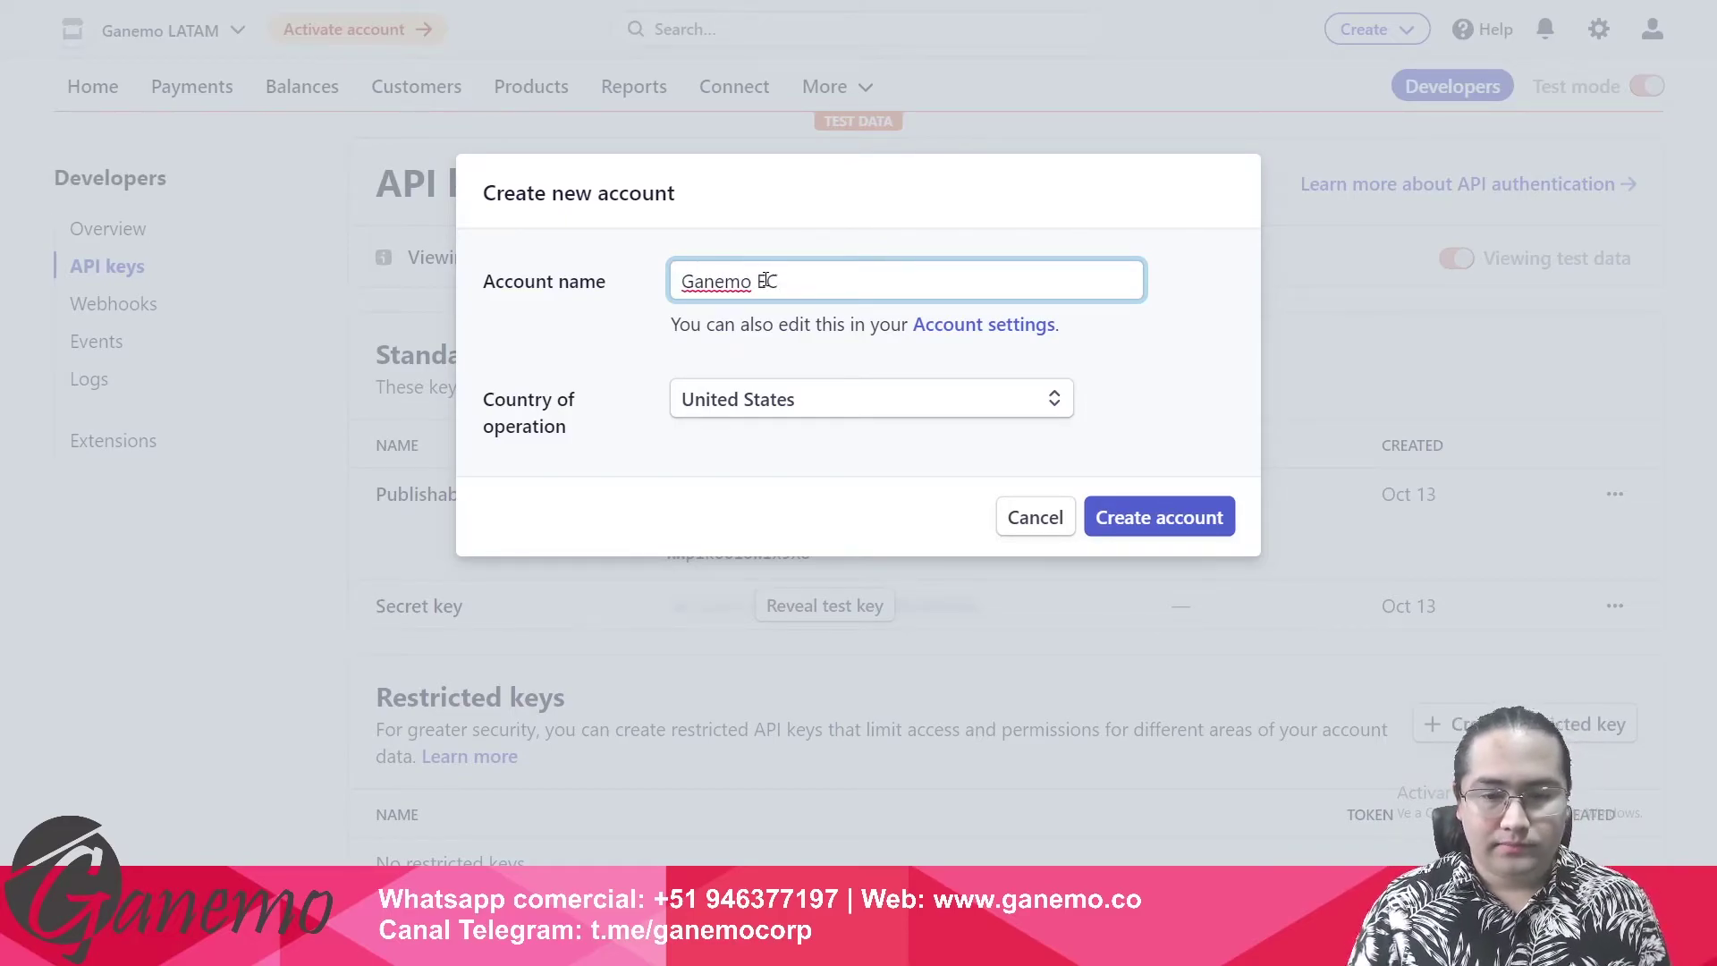
pyautogui.click(776, 401)
pyautogui.write('ecu')
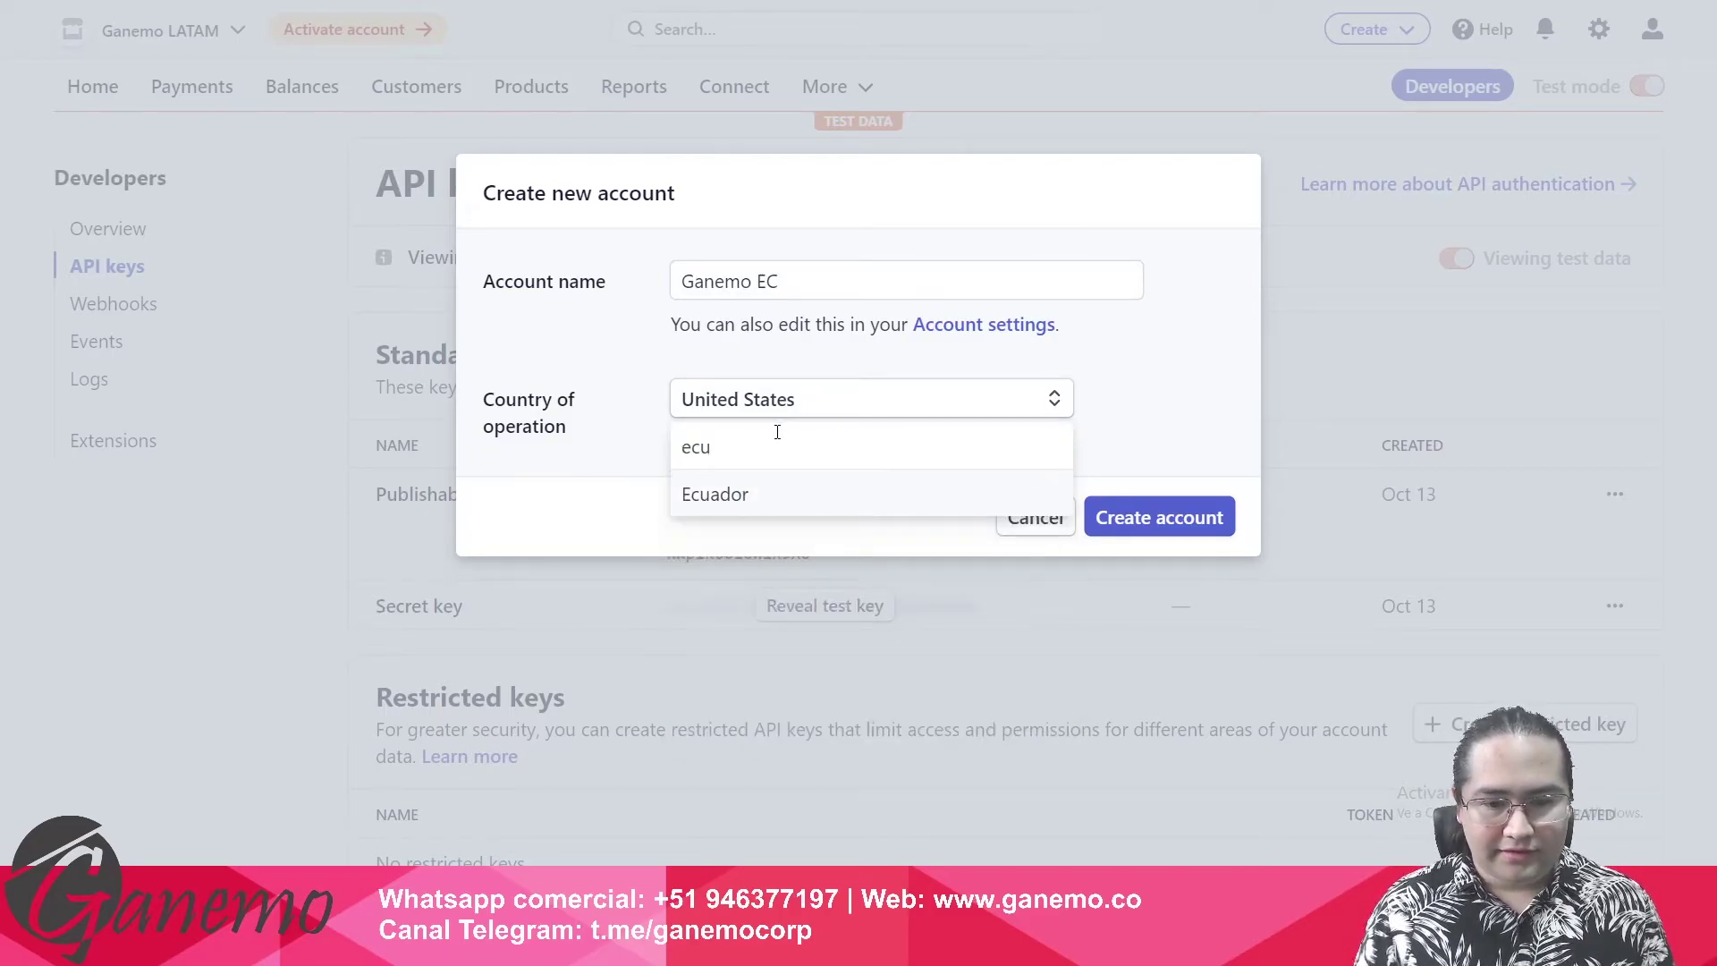
pyautogui.click(755, 498)
pyautogui.click(1173, 528)
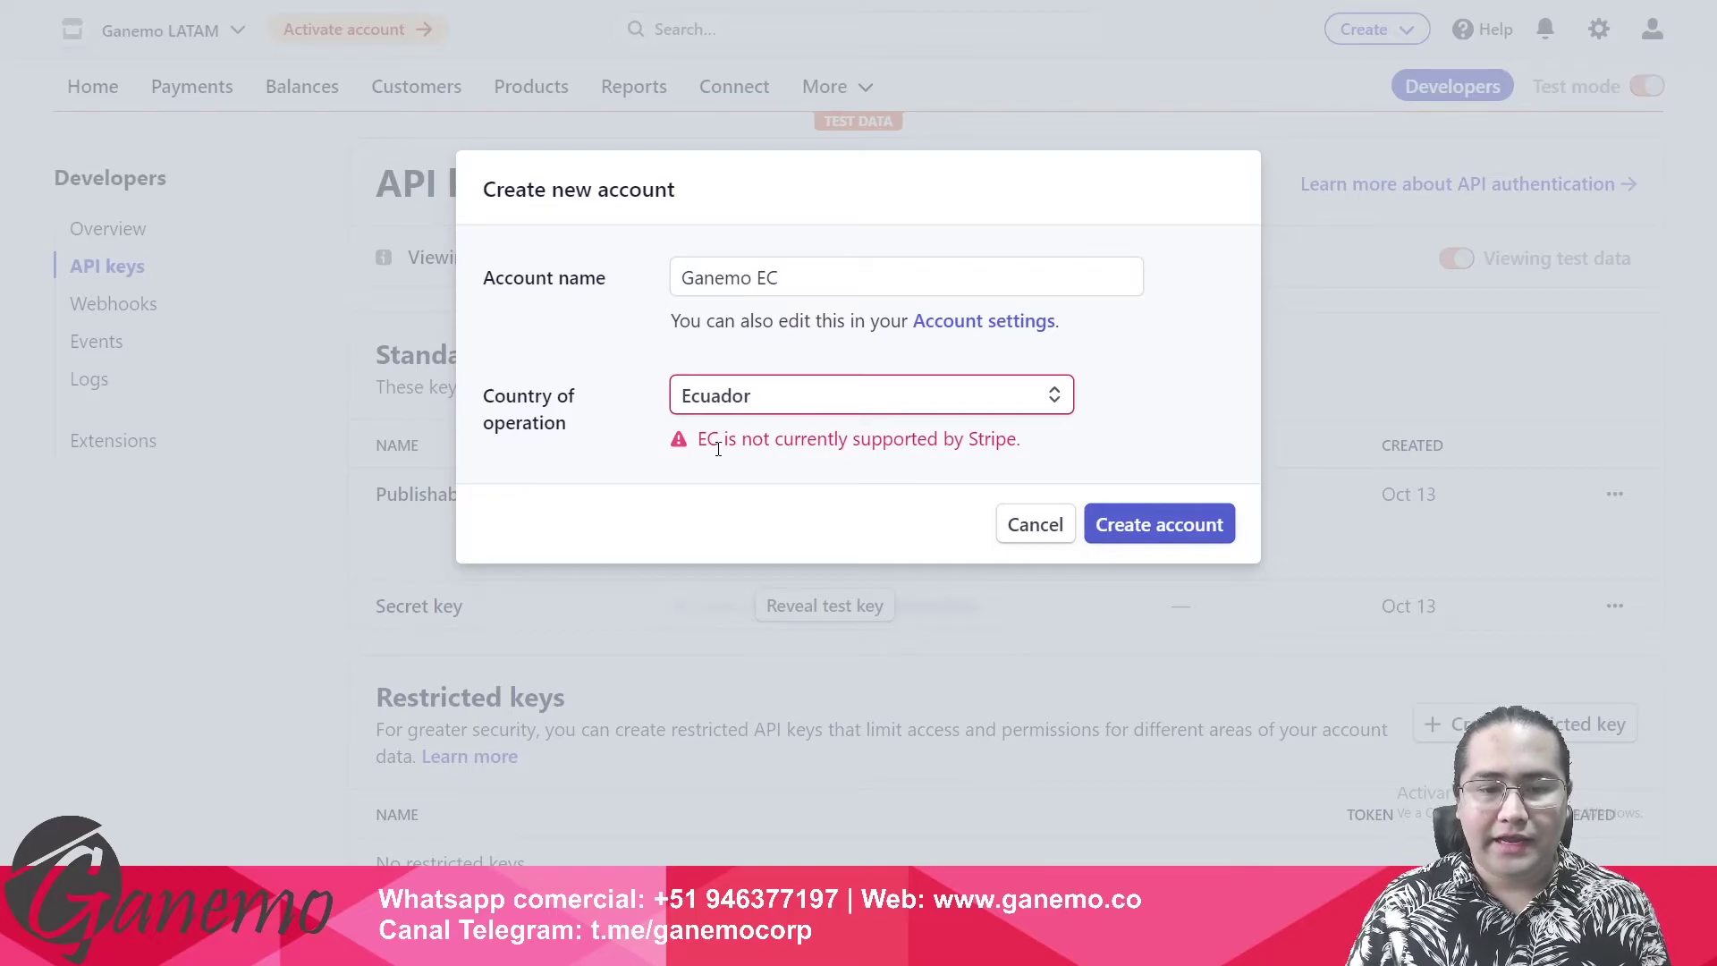
# Search the countries of operation for "ecu" again and cancel the new account creation
pyautogui.moveTo(699, 444); pyautogui.dragTo(874, 445)
pyautogui.click(883, 445)
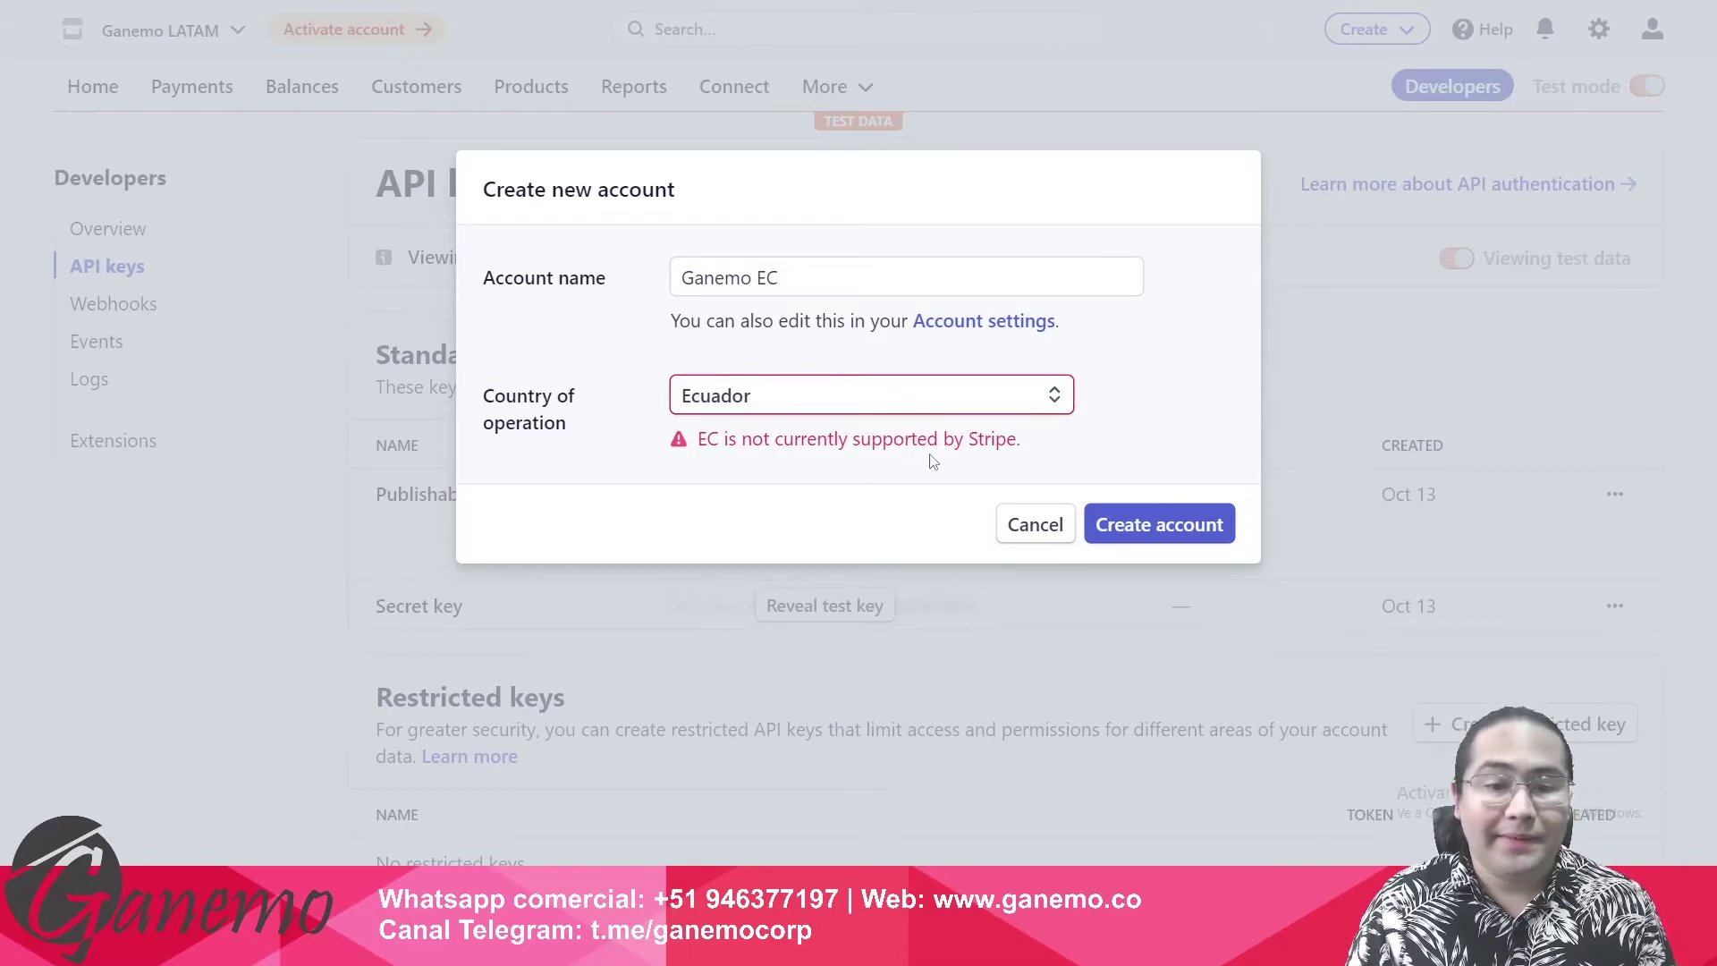
pyautogui.click(886, 399)
pyautogui.write('ecu')
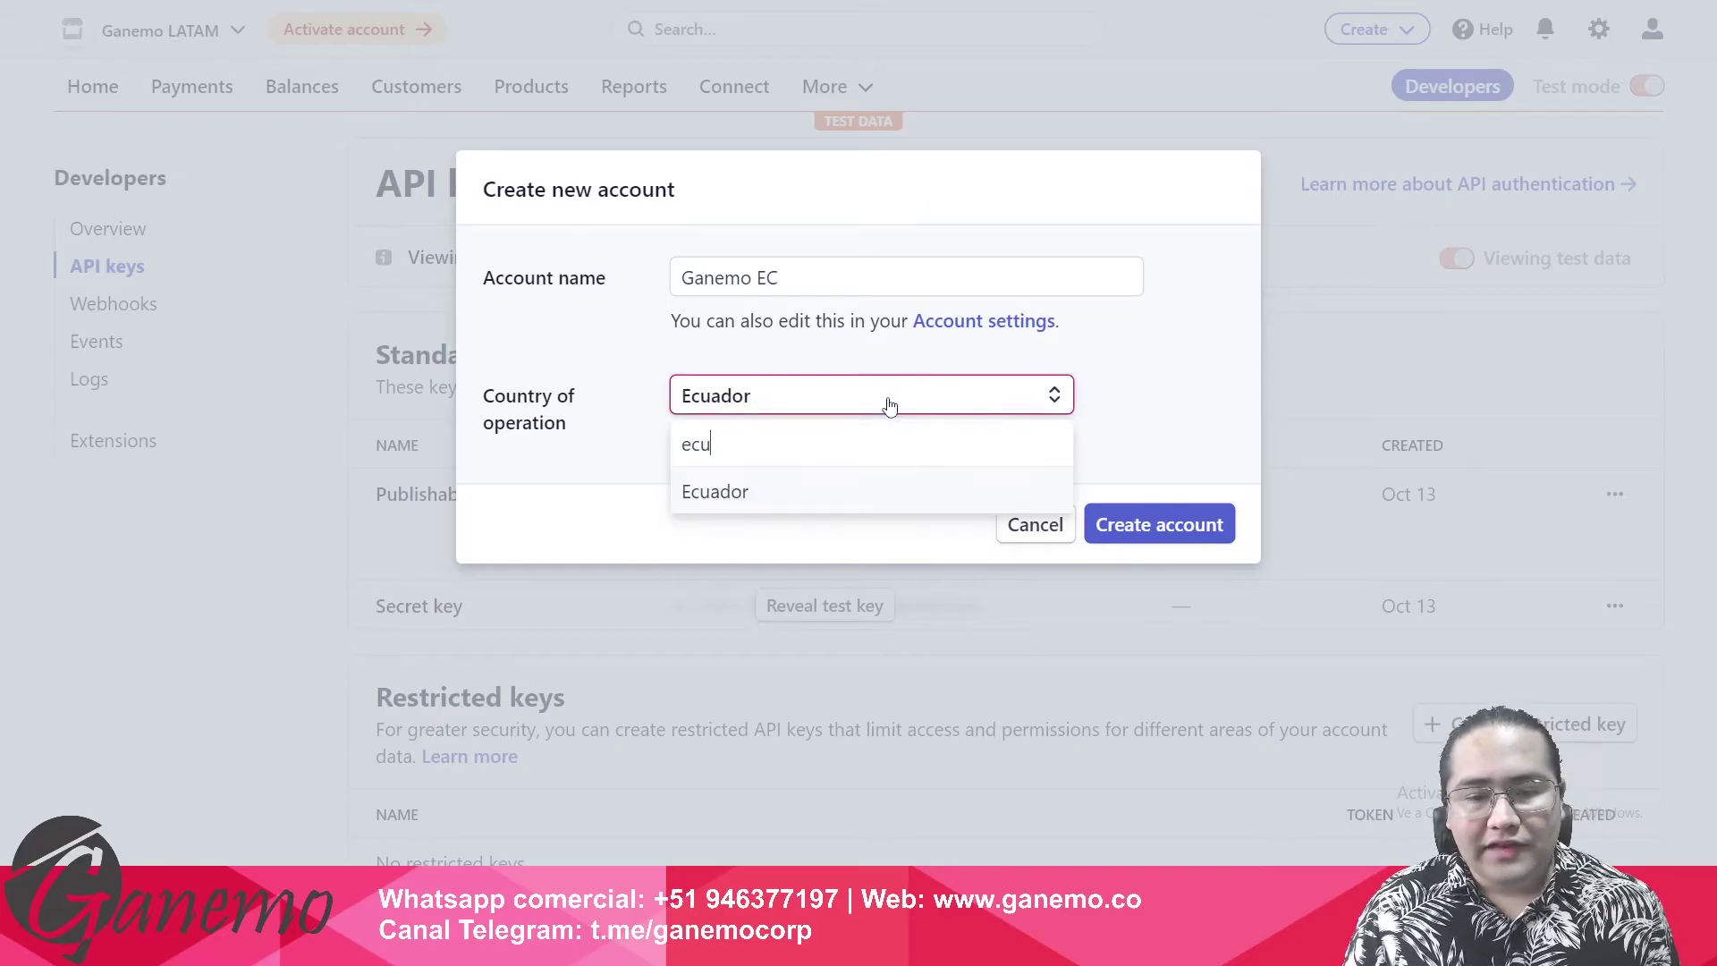
pyautogui.click(638, 454)
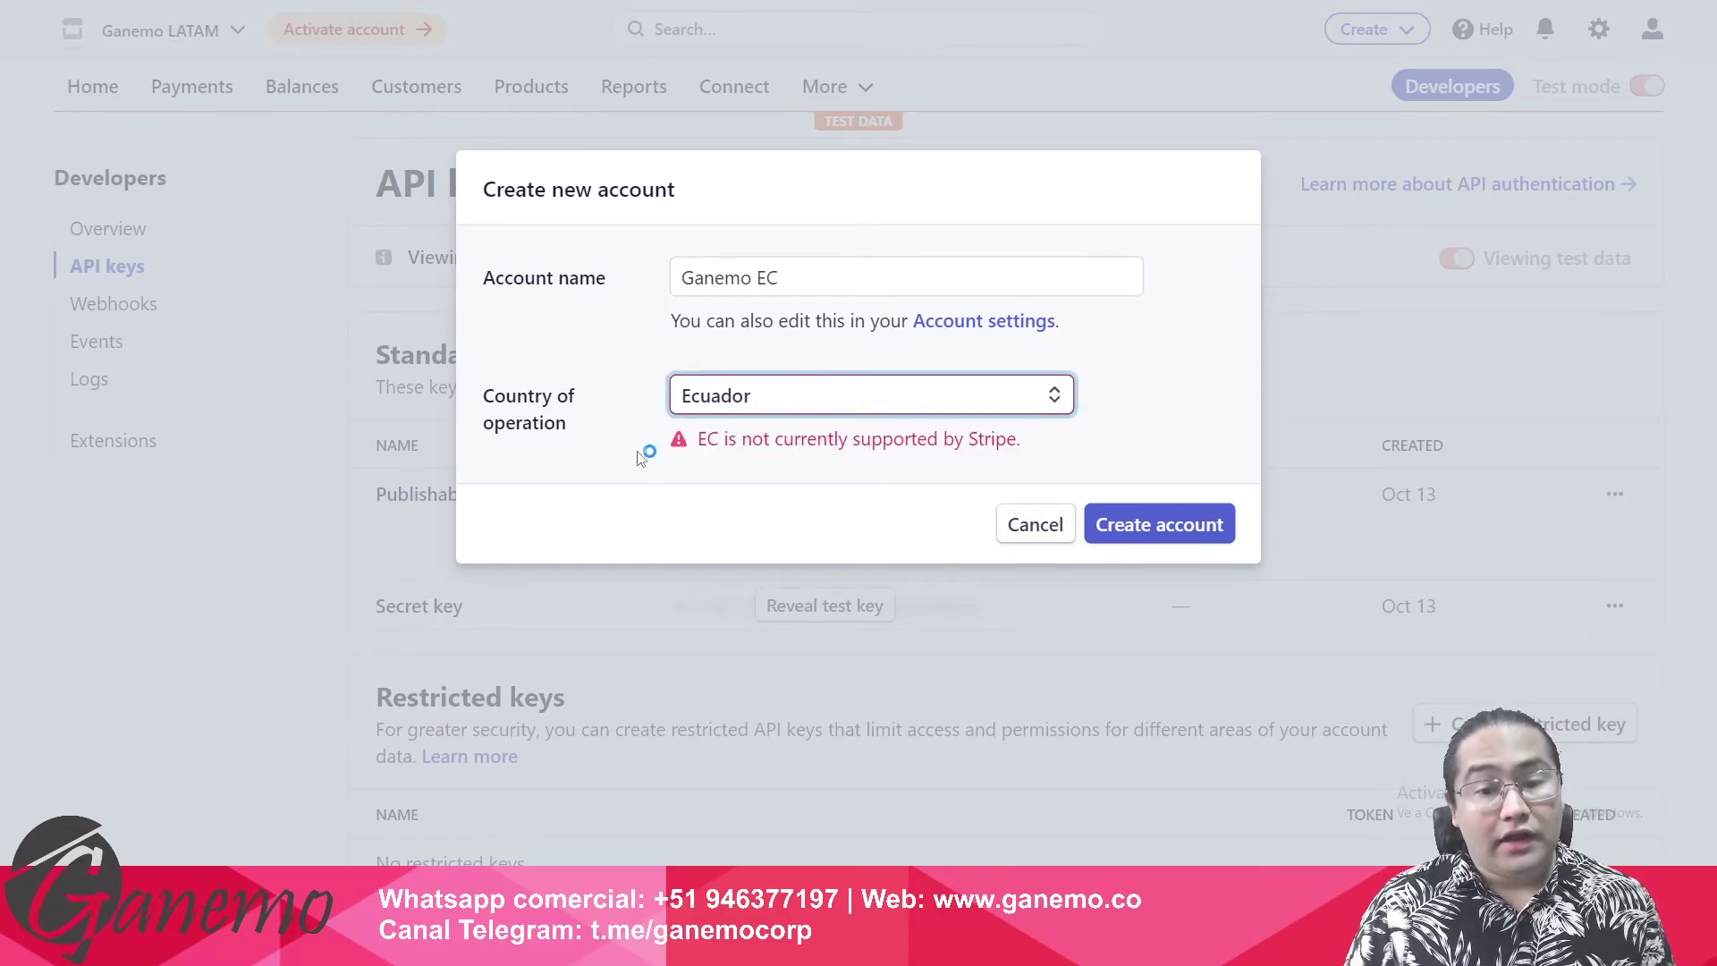
pyautogui.click(1029, 531)
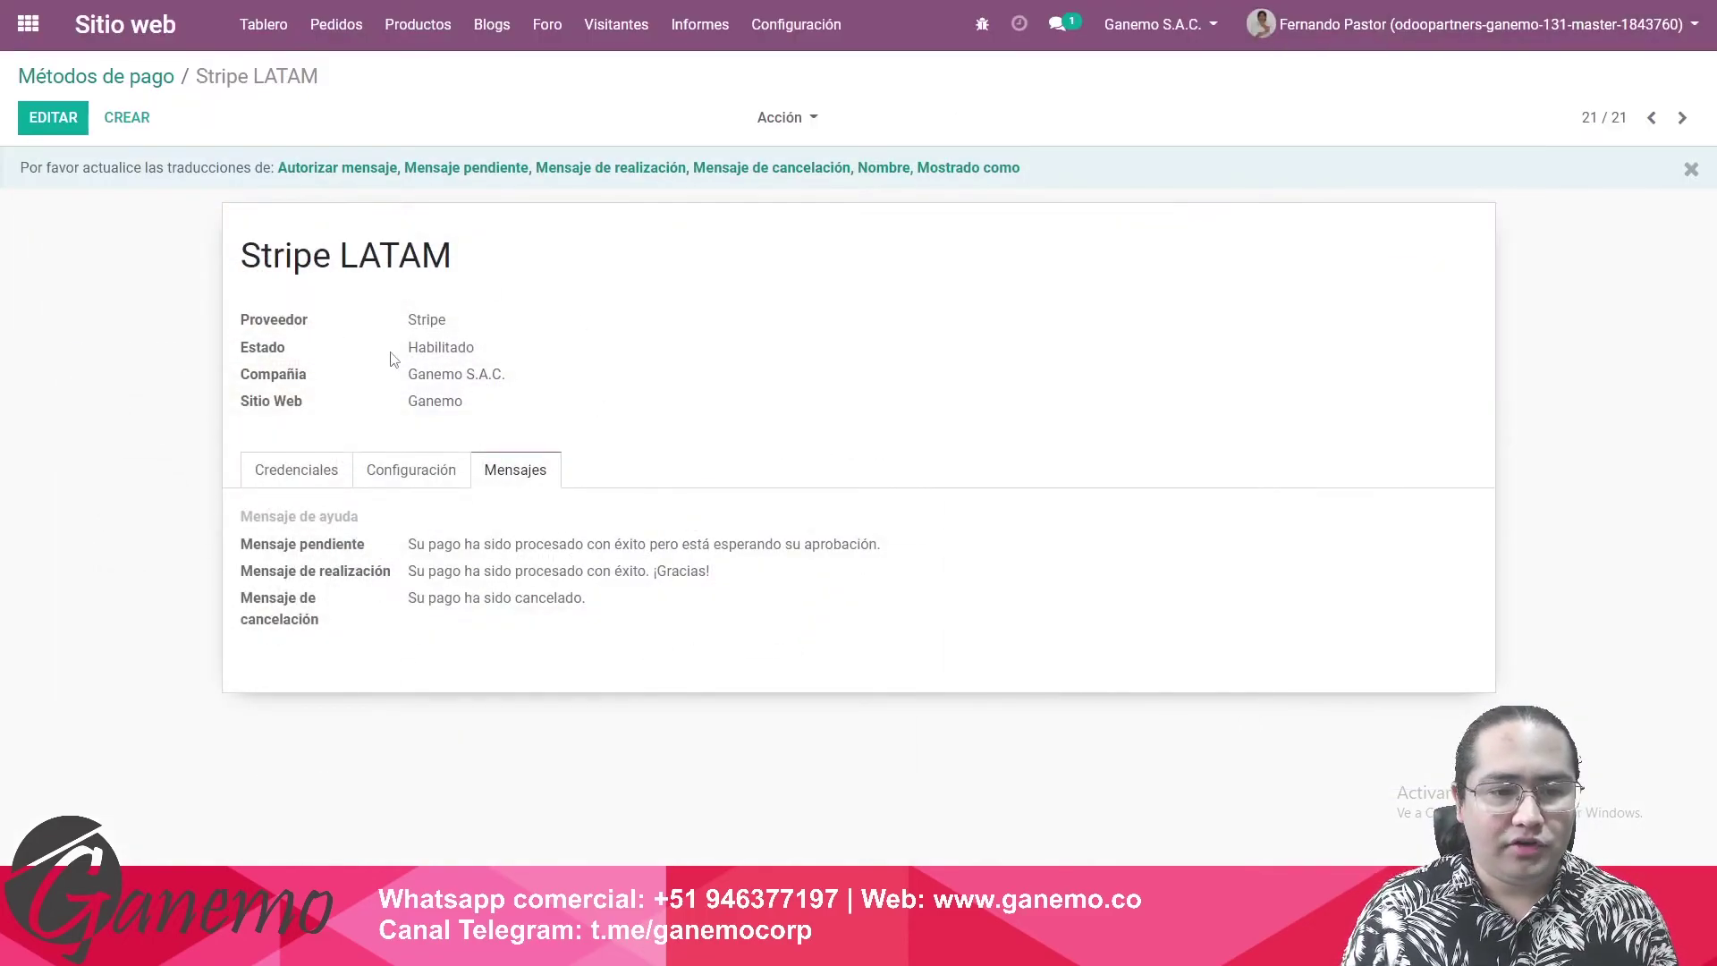
pyautogui.moveTo(292, 257); pyautogui.dragTo(713, 632)
pyautogui.click(718, 738)
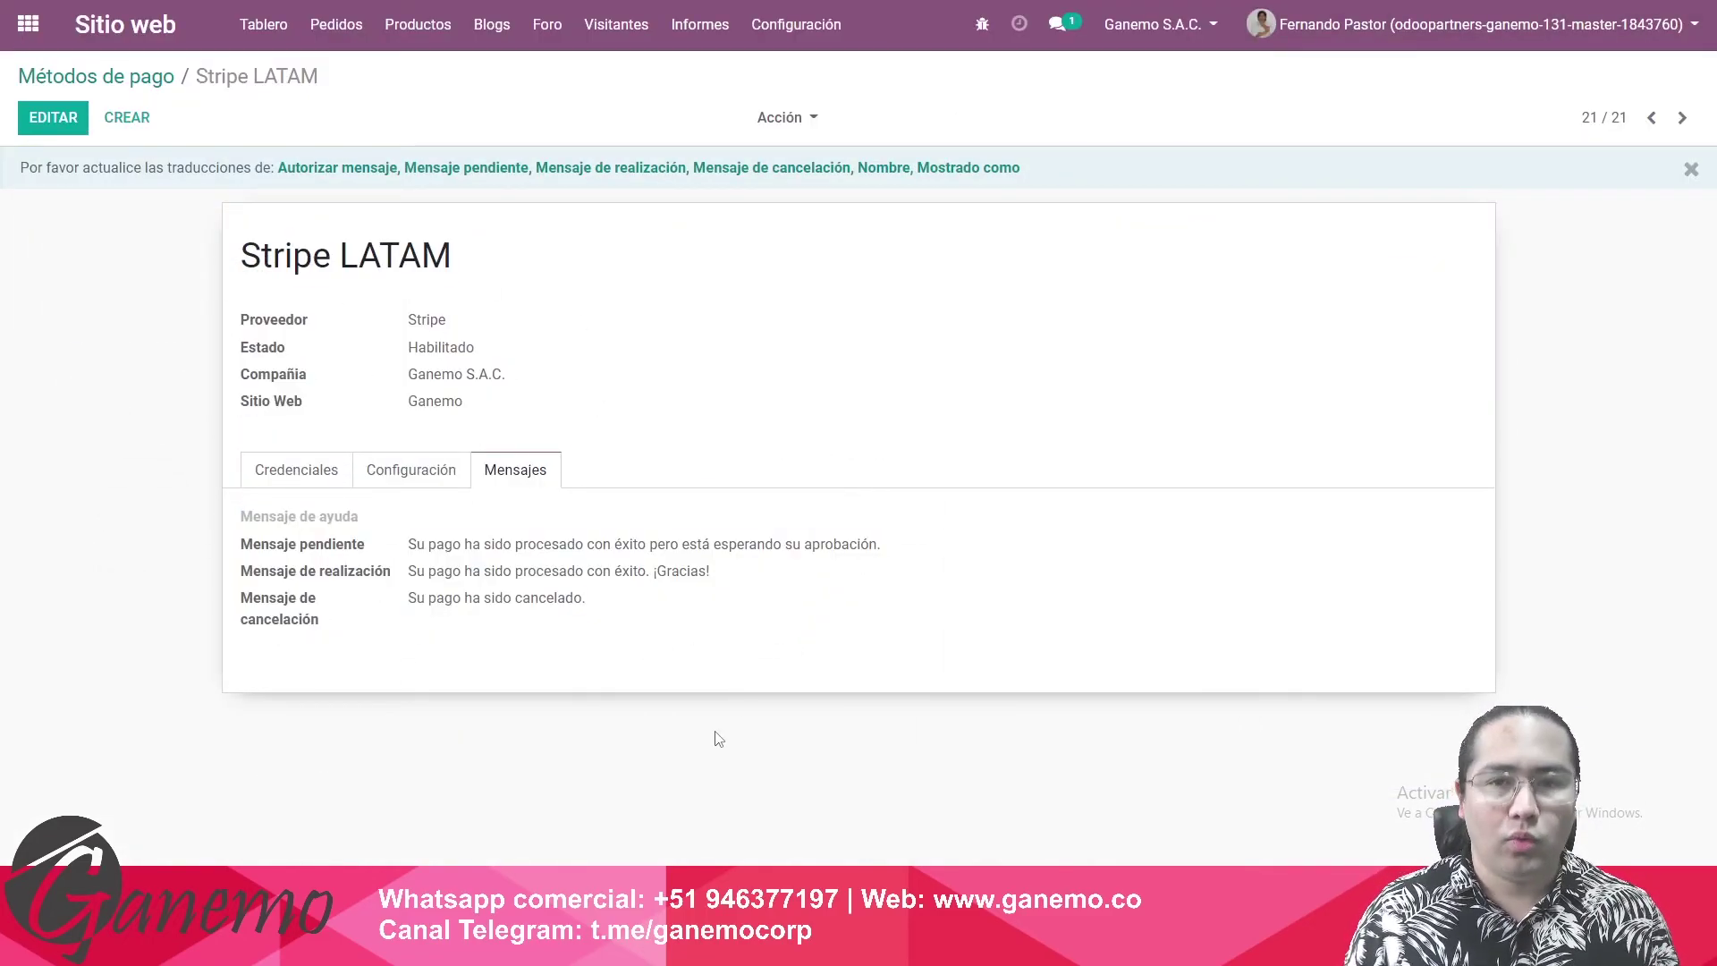